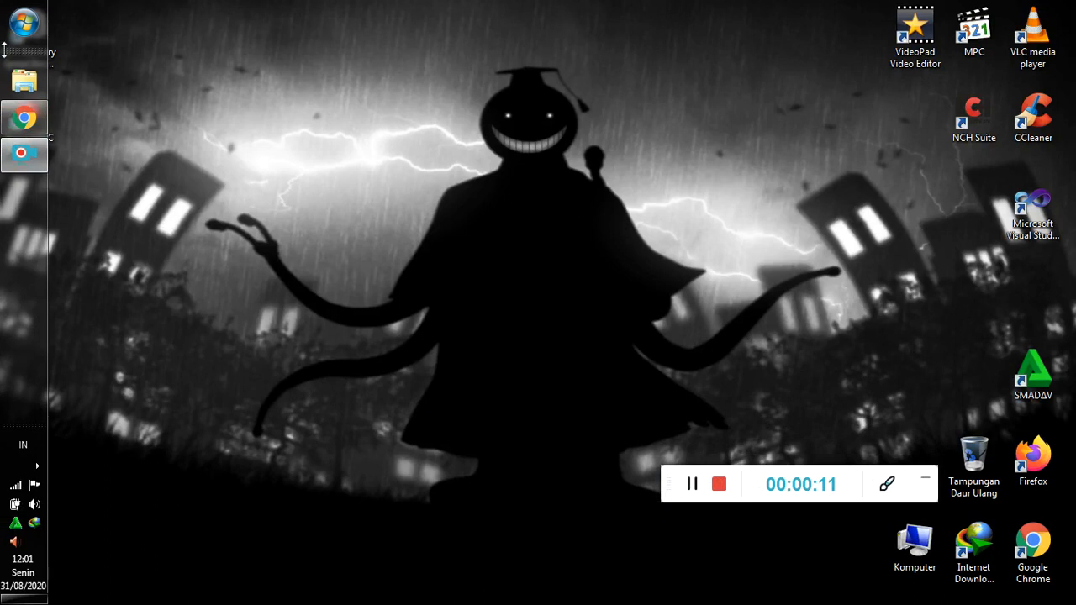
# Start Microsoft Word 2010 with a blank document and get the screen recorder's control bar out of the way.
pyautogui.moveTo(73, 136)
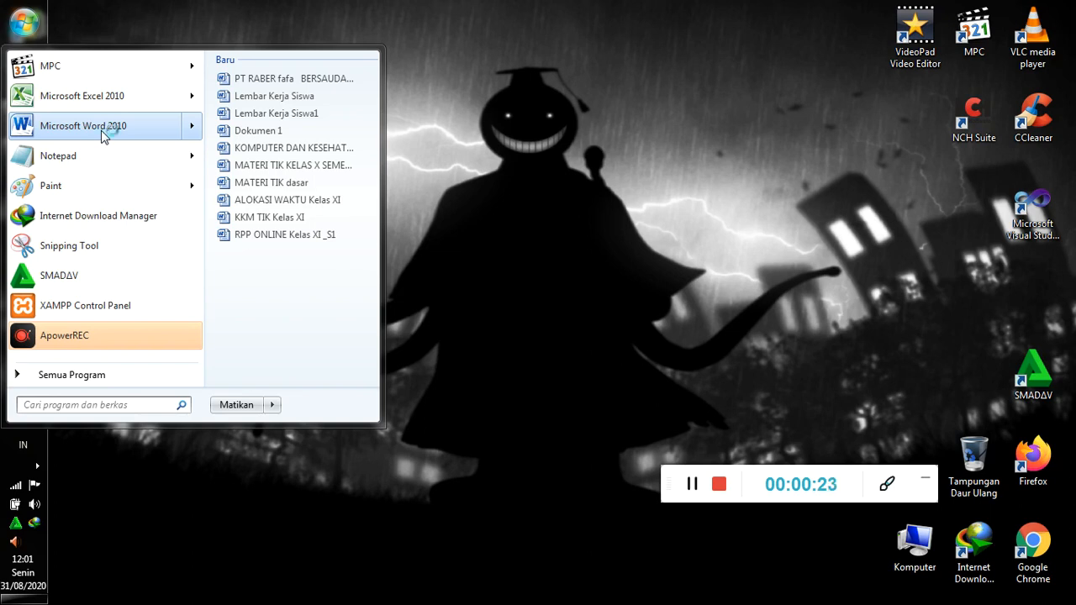
pyautogui.click(101, 131)
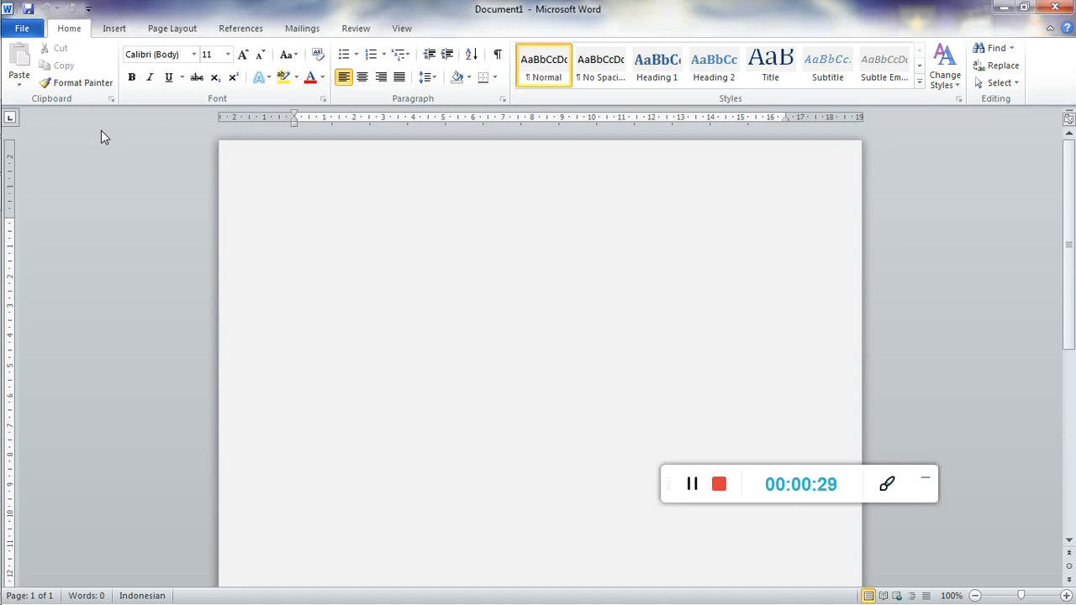
pyautogui.click(925, 485)
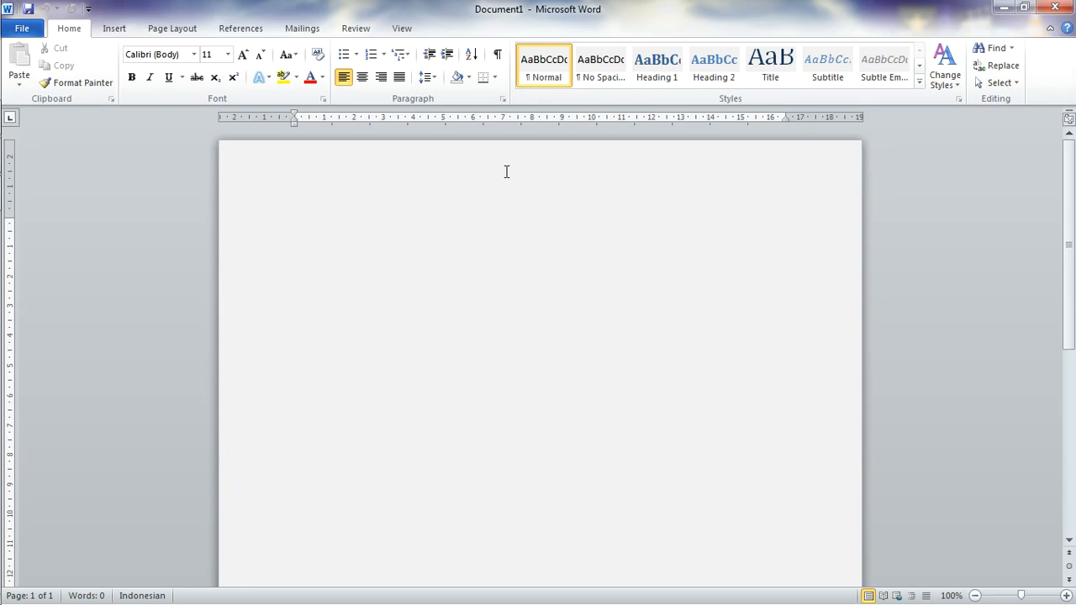
# Examine the file management pages, covering the new-document templates, opening files, document information and recent documents.
pyautogui.click(37, 32)
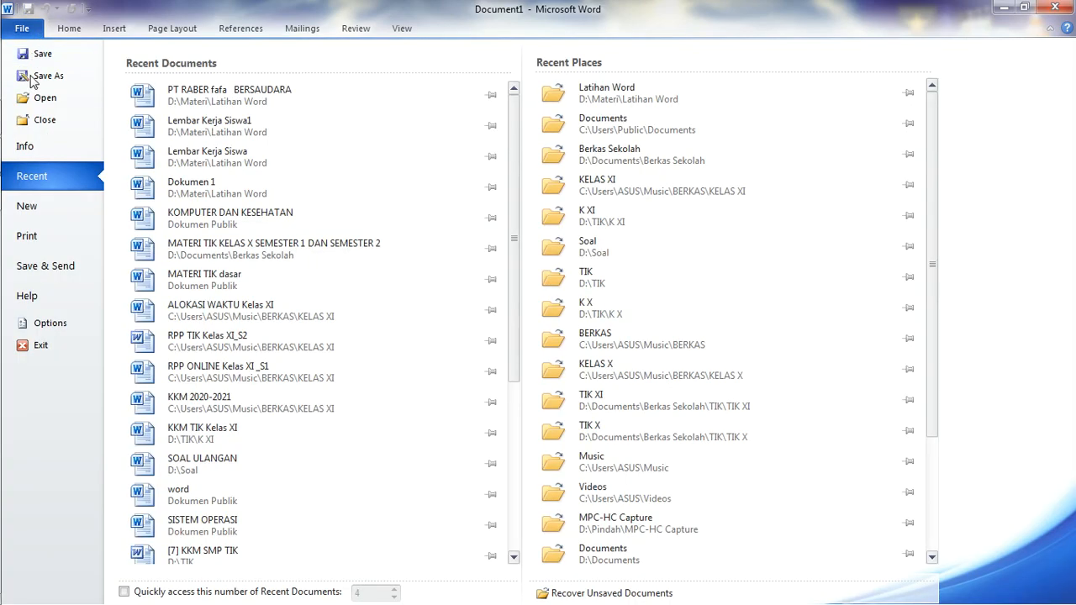
pyautogui.click(38, 213)
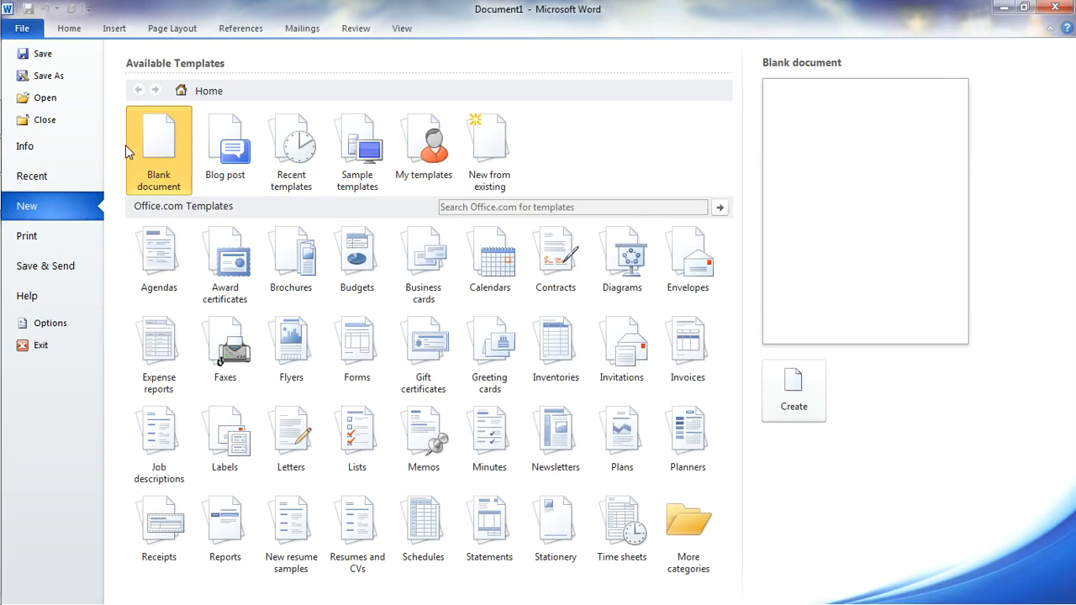
pyautogui.click(63, 30)
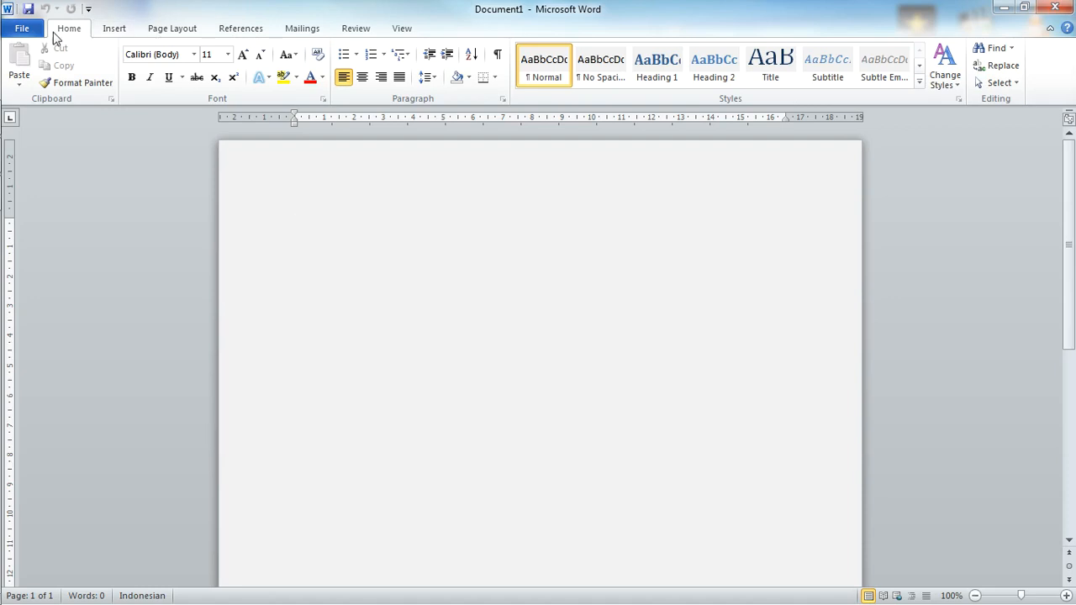
pyautogui.click(25, 30)
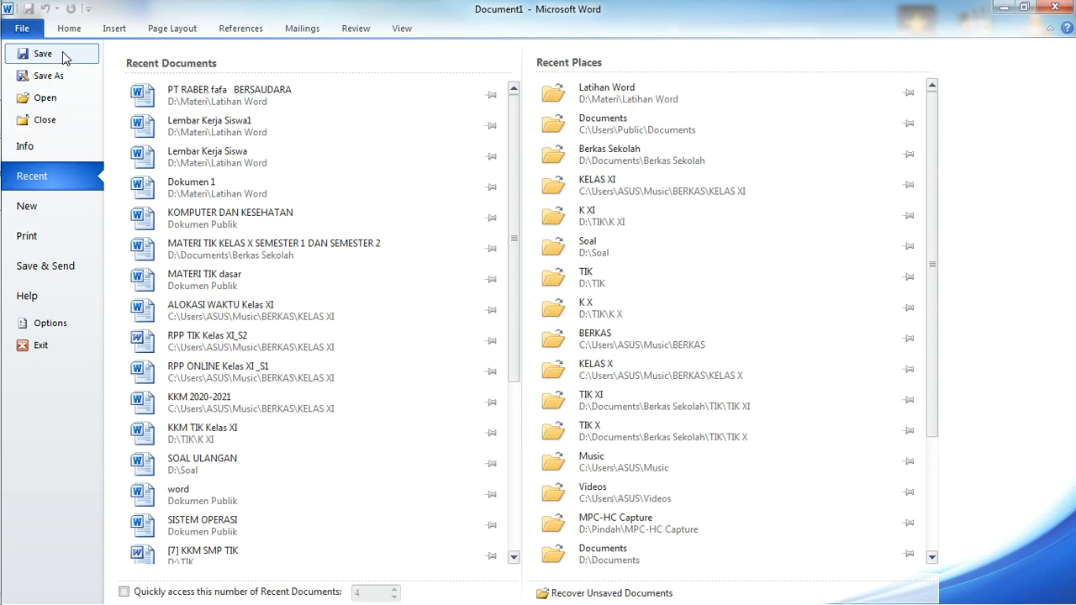
pyautogui.click(42, 100)
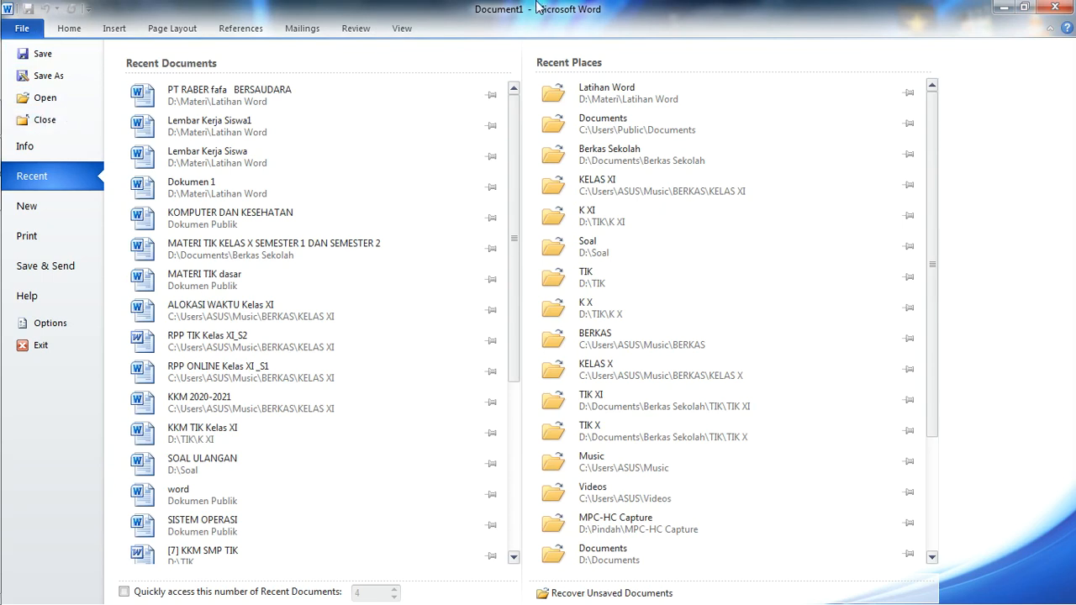
pyautogui.click(23, 148)
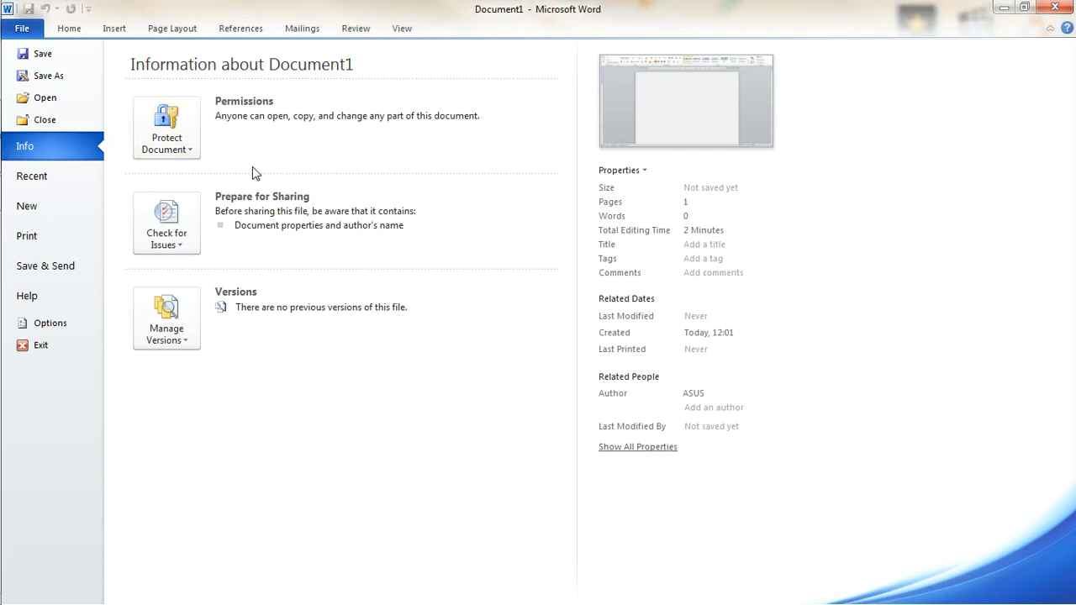
pyautogui.click(64, 183)
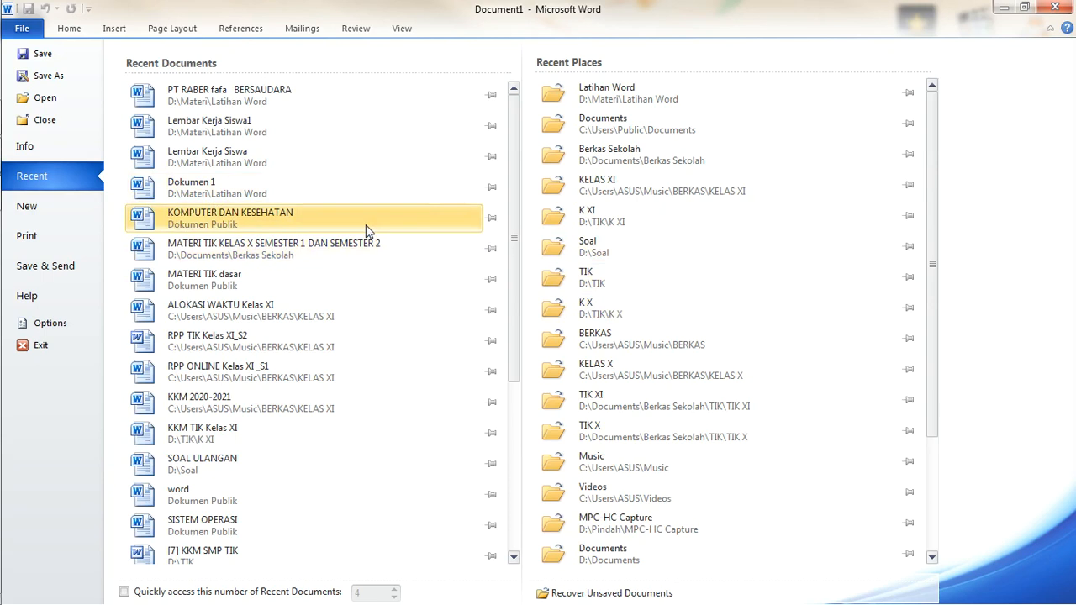
pyautogui.click(74, 215)
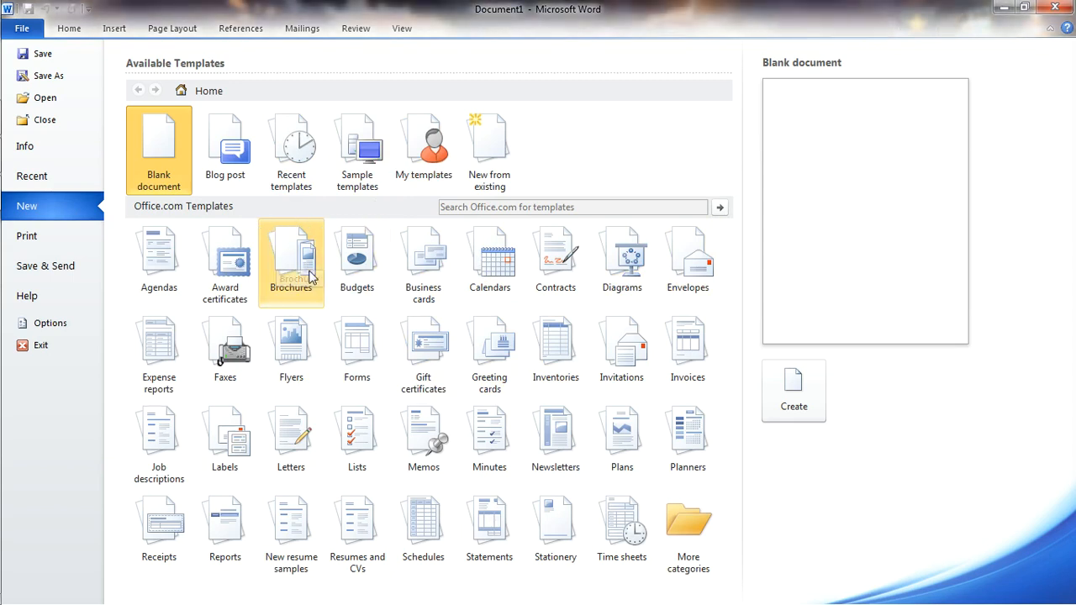
# Examine the blank document's print settings: printer choice, page orientation, paper size, margins and pages per sheet.
pyautogui.click(33, 238)
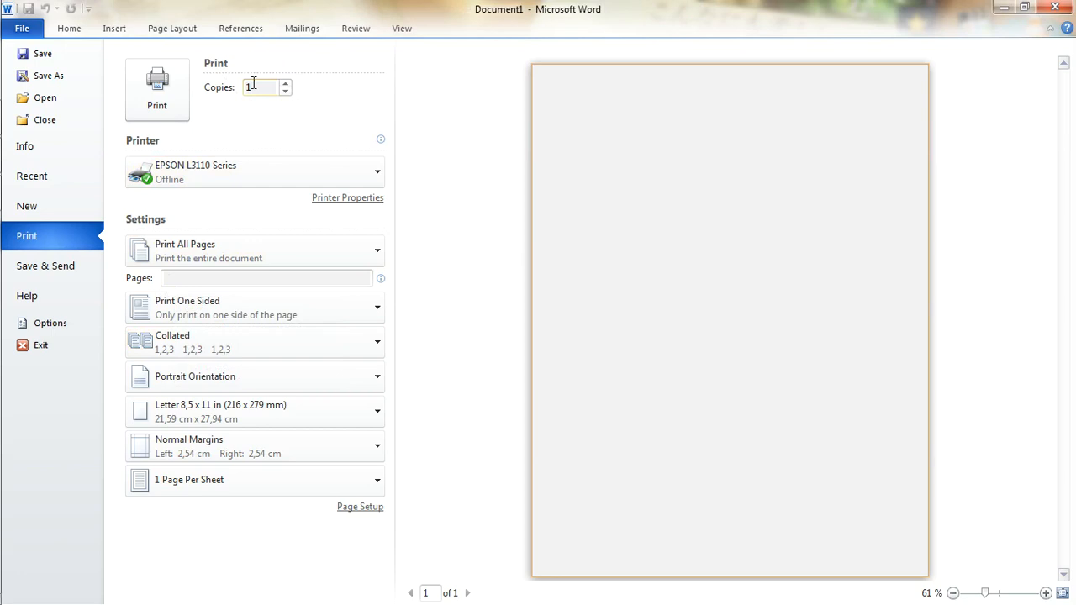
pyautogui.click(218, 181)
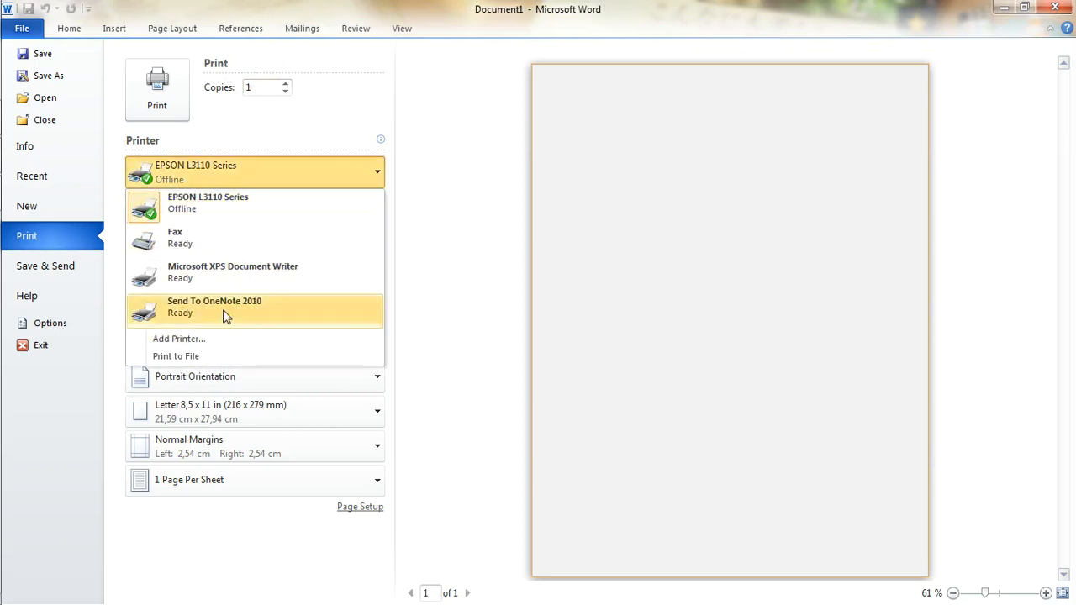
pyautogui.click(213, 165)
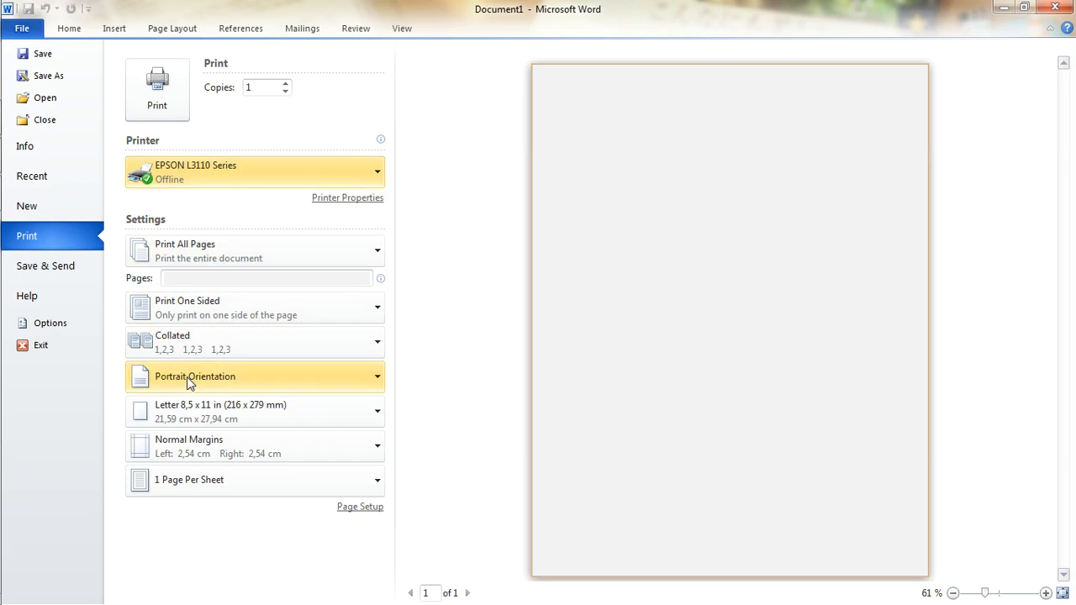
pyautogui.click(222, 375)
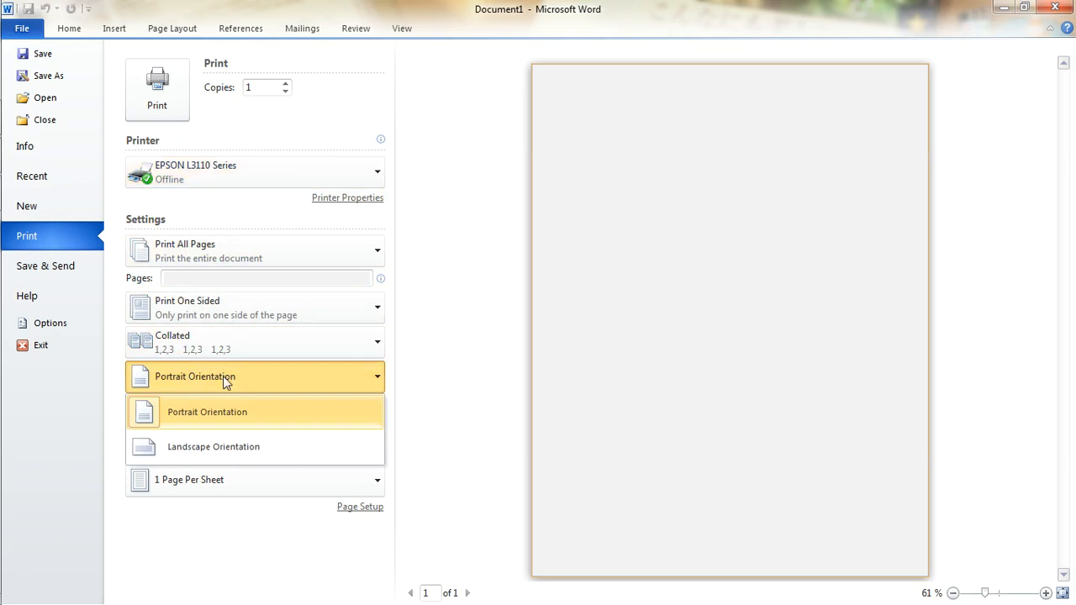
pyautogui.click(215, 437)
pyautogui.click(210, 384)
pyautogui.click(211, 411)
pyautogui.click(210, 417)
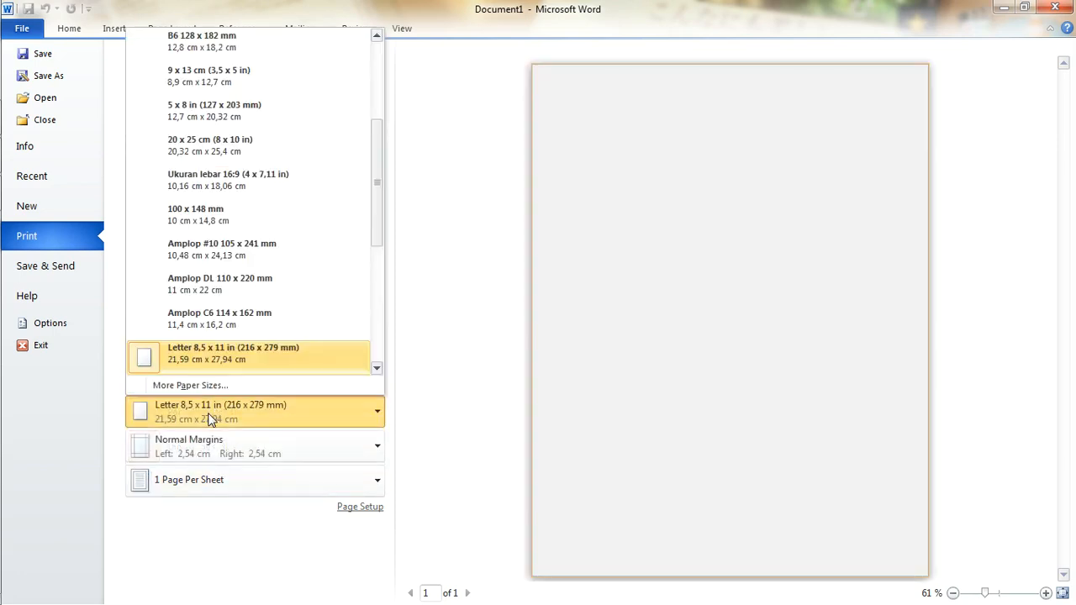
pyautogui.click(189, 456)
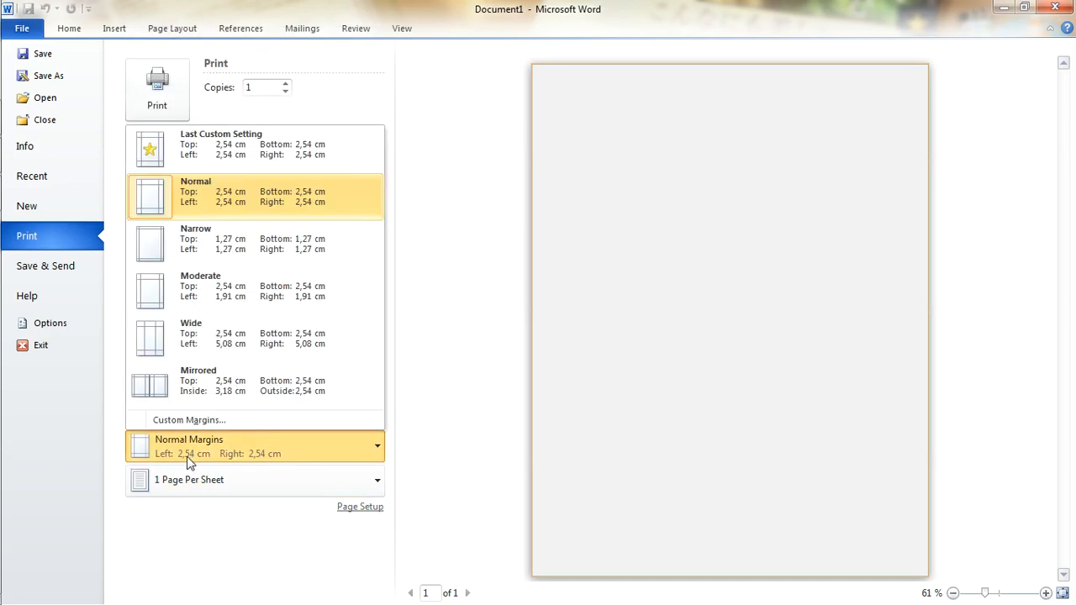
pyautogui.click(177, 479)
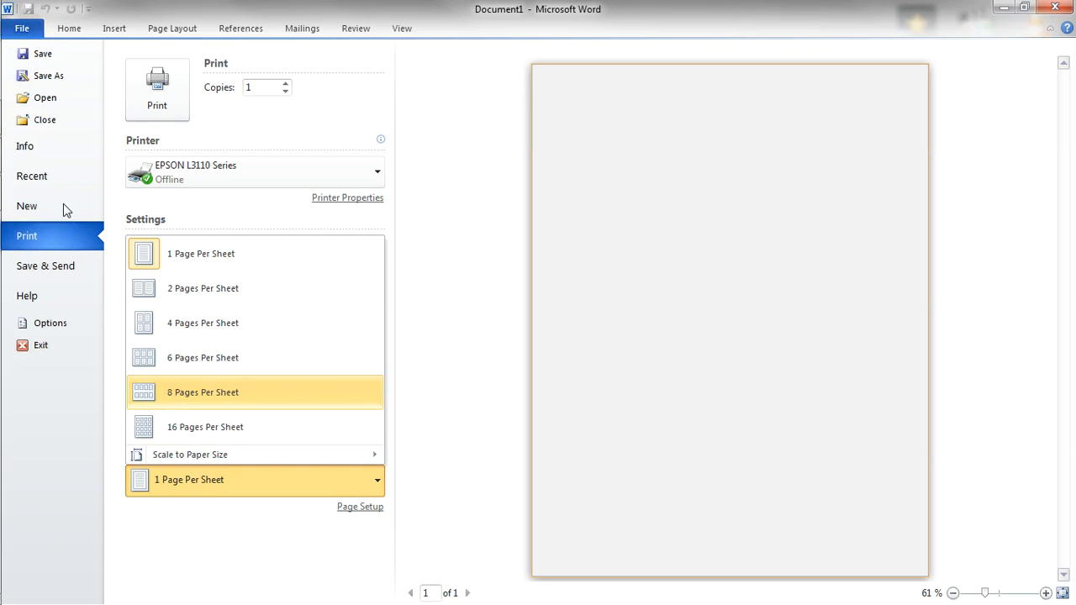
# Open the recent document KOMPUTER DAN KESEHATAN and look through its contents.
pyautogui.click(53, 175)
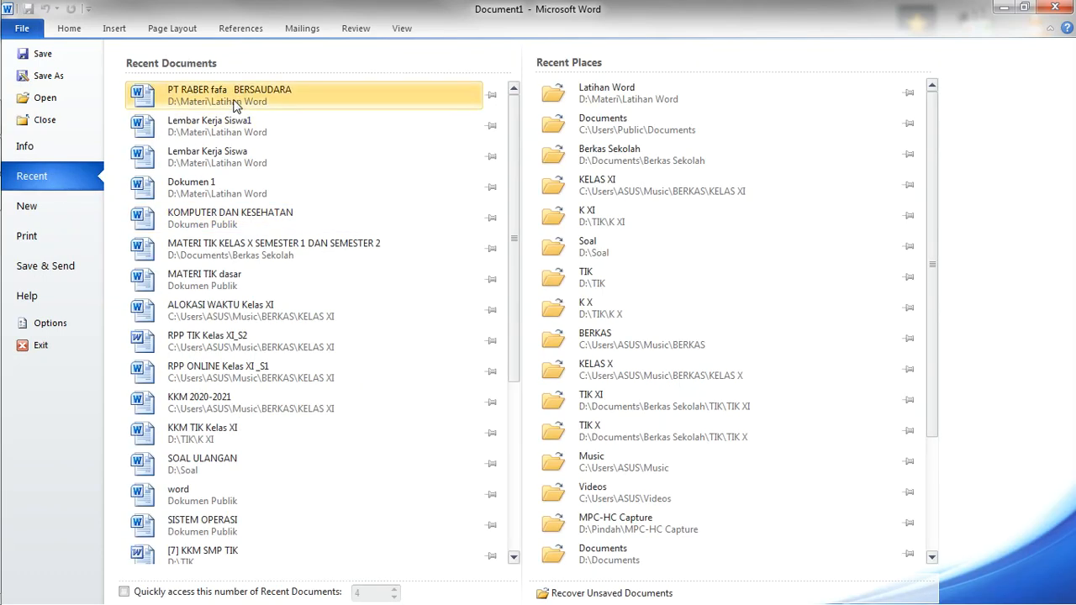
pyautogui.click(212, 225)
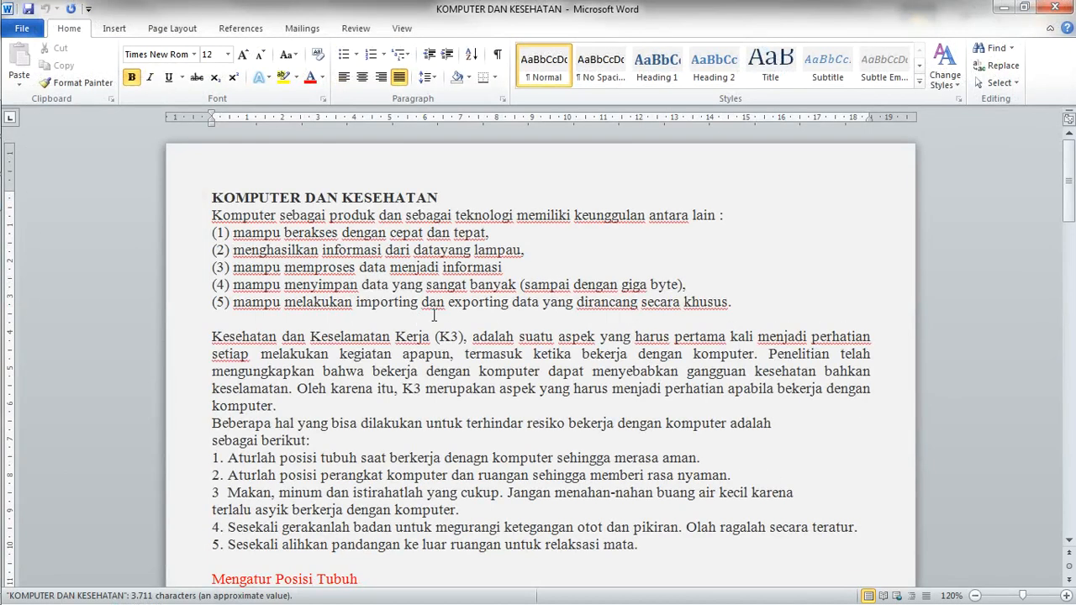
pyautogui.scroll(-8, 438, 310)
pyautogui.scroll(-15, 438, 308)
pyautogui.scroll(4, 438, 294)
pyautogui.scroll(15, 438, 294)
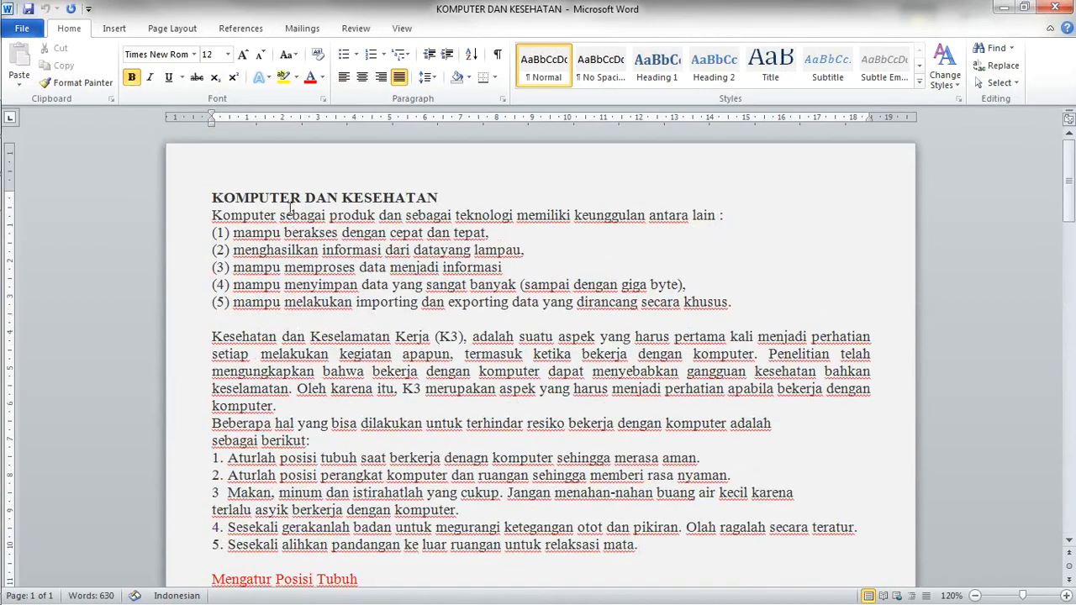
# Set the KOMPUTER DAN KESEHATAN document to print 2 pages per sheet.
pyautogui.click(22, 27)
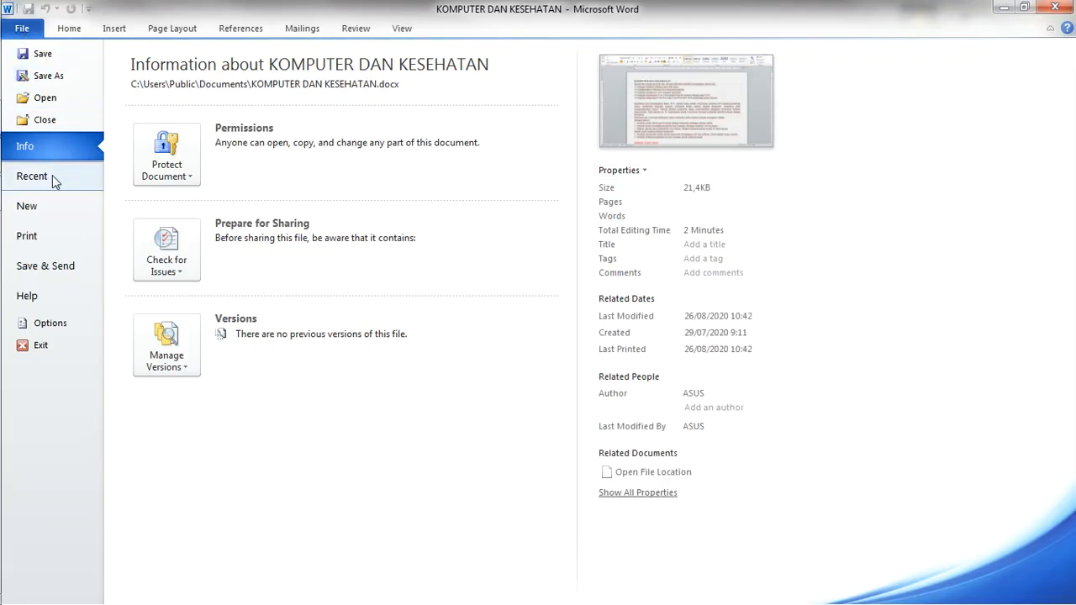
pyautogui.click(43, 235)
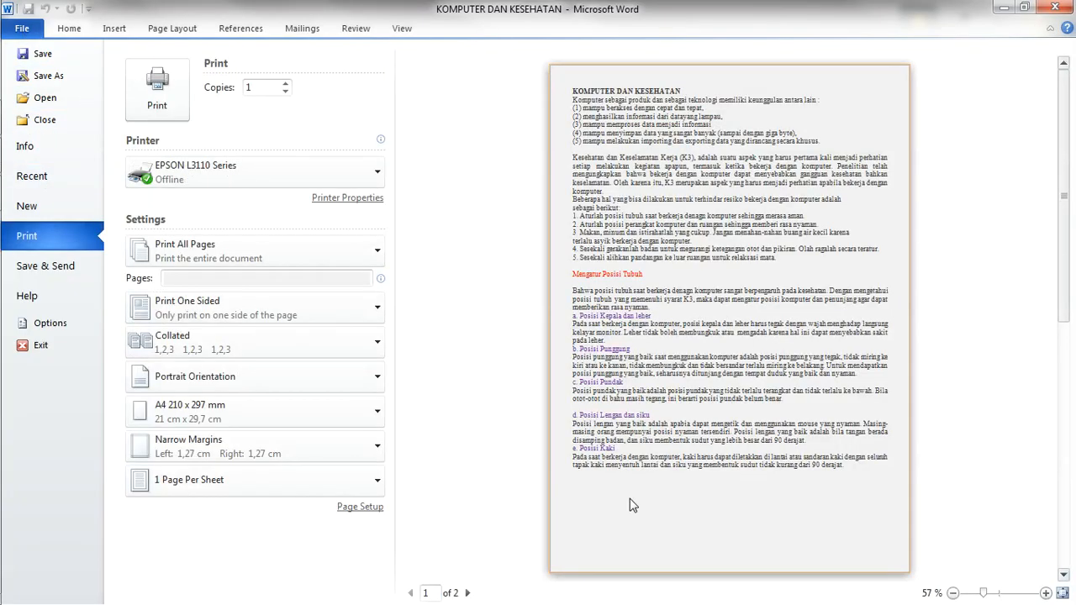
pyautogui.click(370, 481)
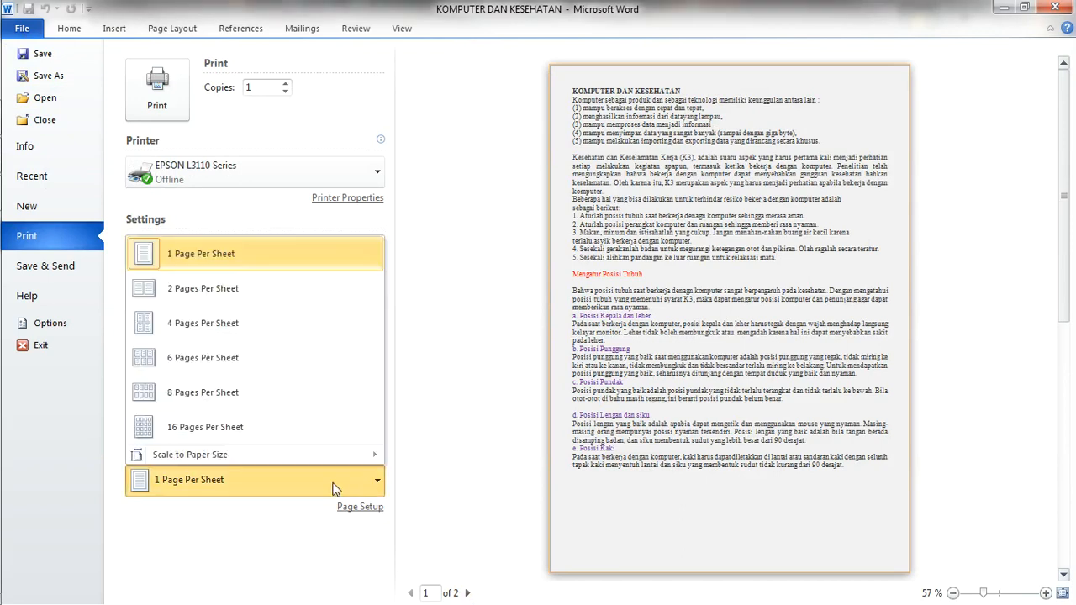
pyautogui.click(212, 294)
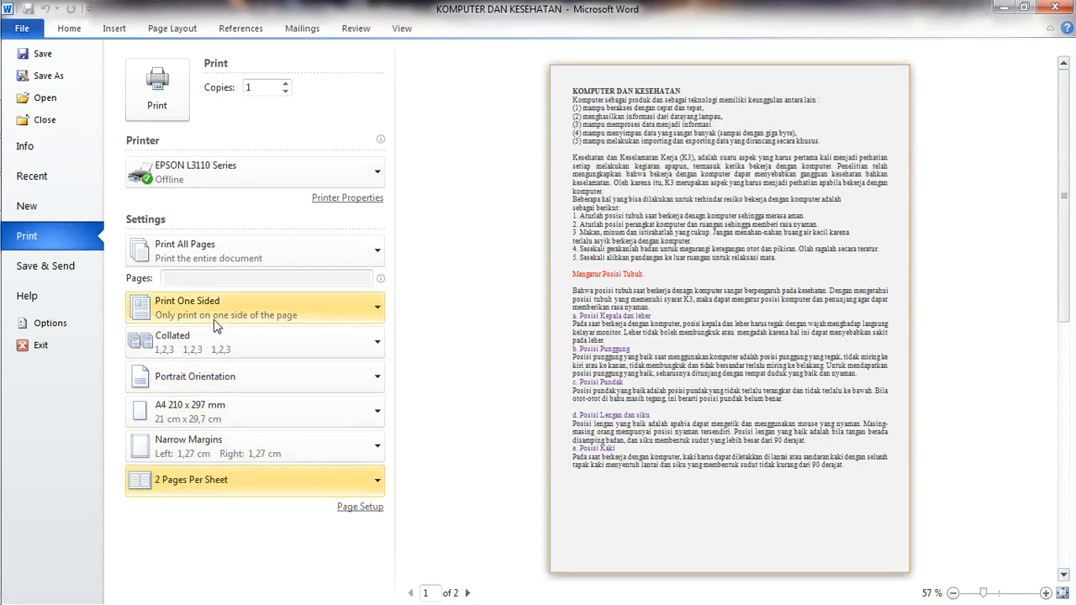
# Try landscape orientation for the printout, preview its second page, and return to portrait orientation.
pyautogui.click(206, 375)
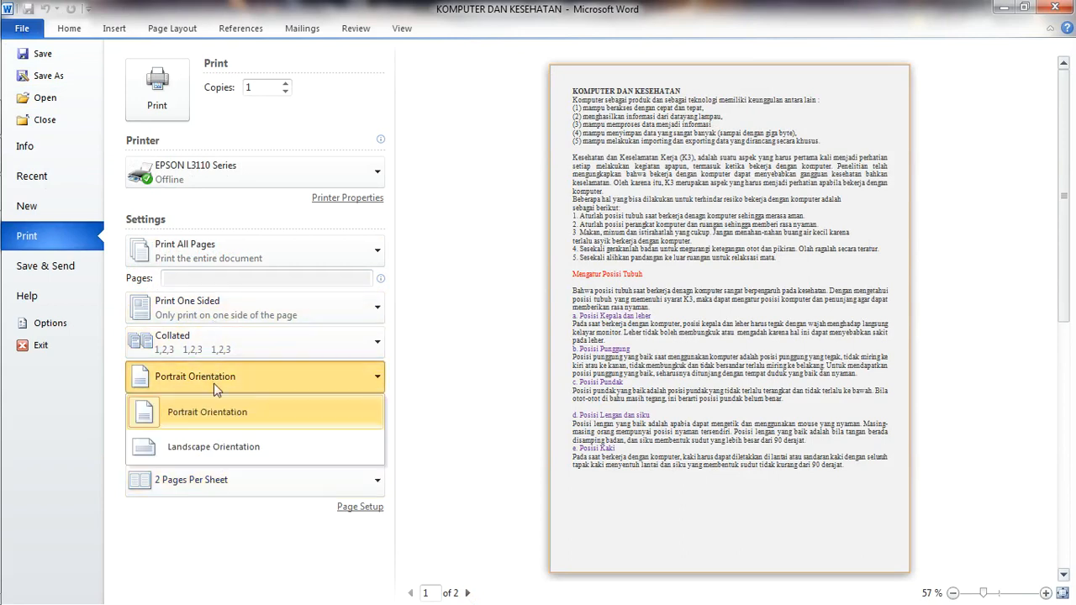
pyautogui.click(180, 445)
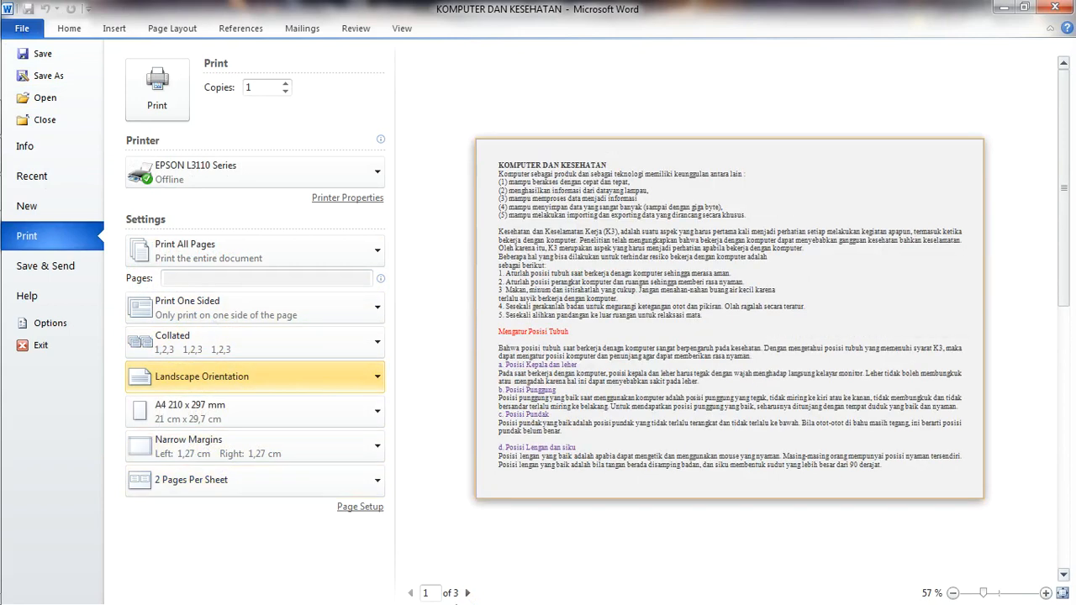
pyautogui.click(468, 593)
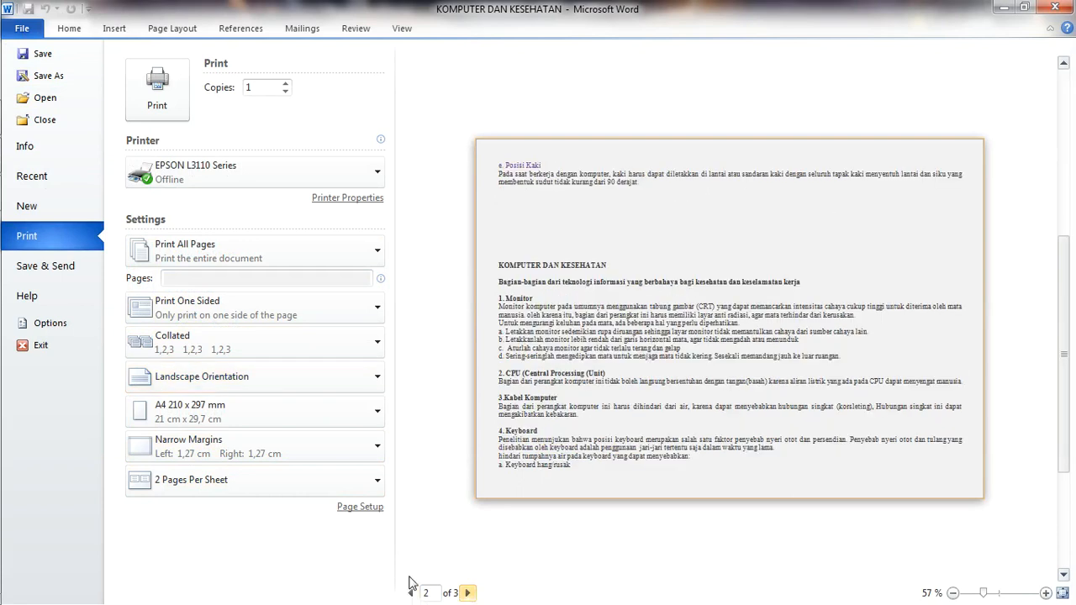
pyautogui.click(237, 374)
pyautogui.click(218, 406)
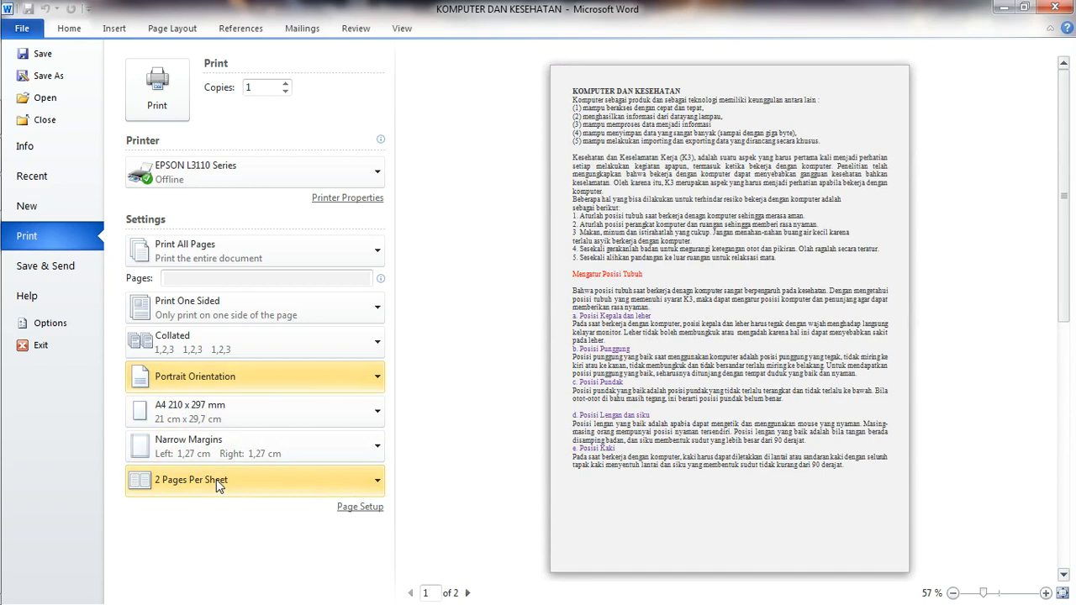
# Zoom the print preview out to 50% to view both document pages side by side.
pyautogui.click(954, 592)
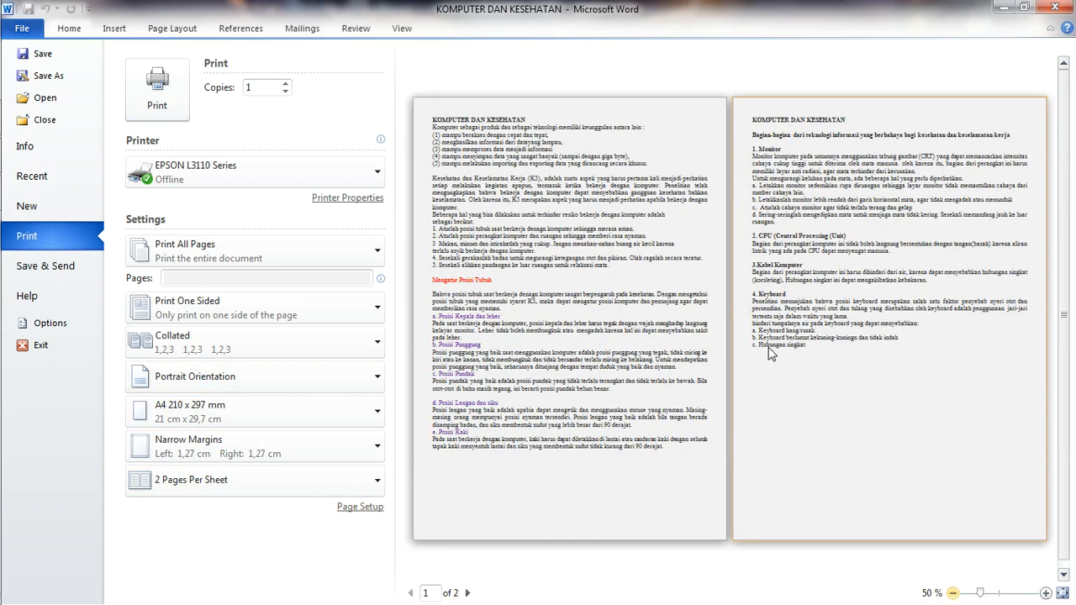
# Examine the saving and sharing options, the help page and the general Word options, and return to the file commands.
pyautogui.click(50, 268)
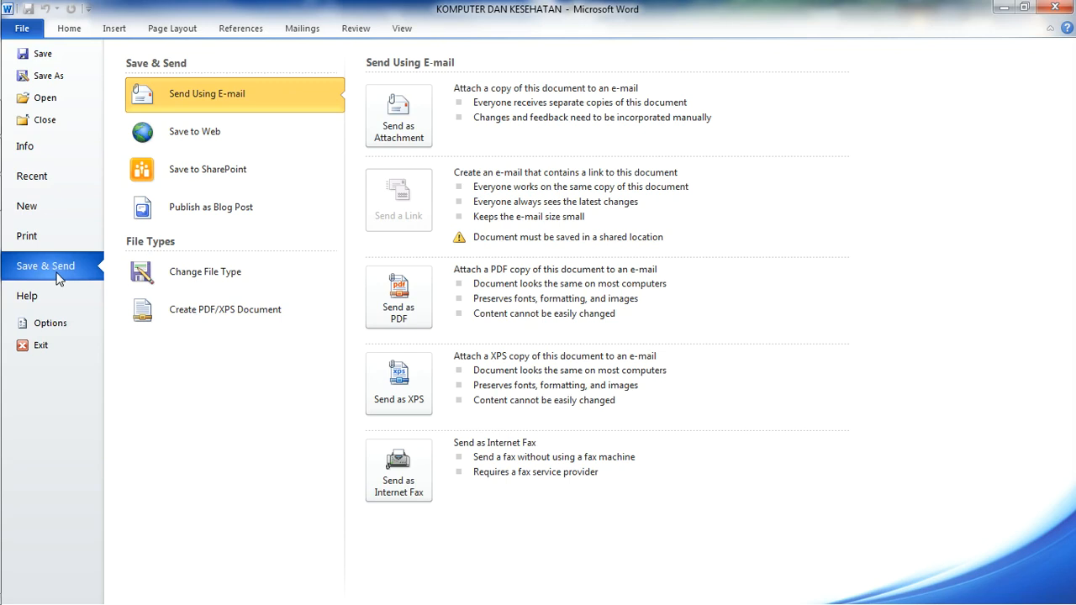
pyautogui.click(23, 302)
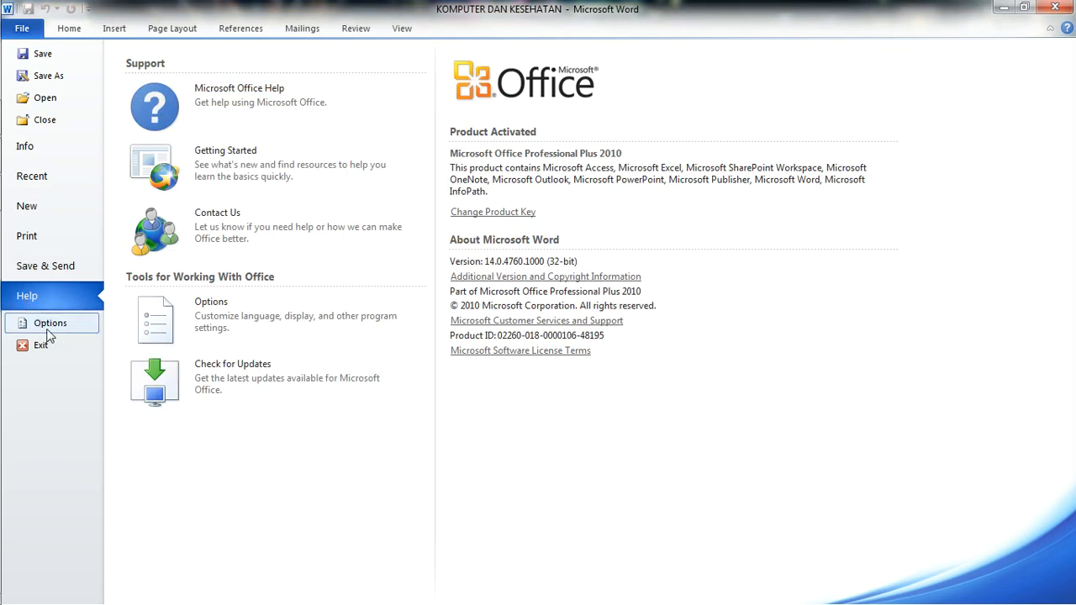
pyautogui.click(49, 324)
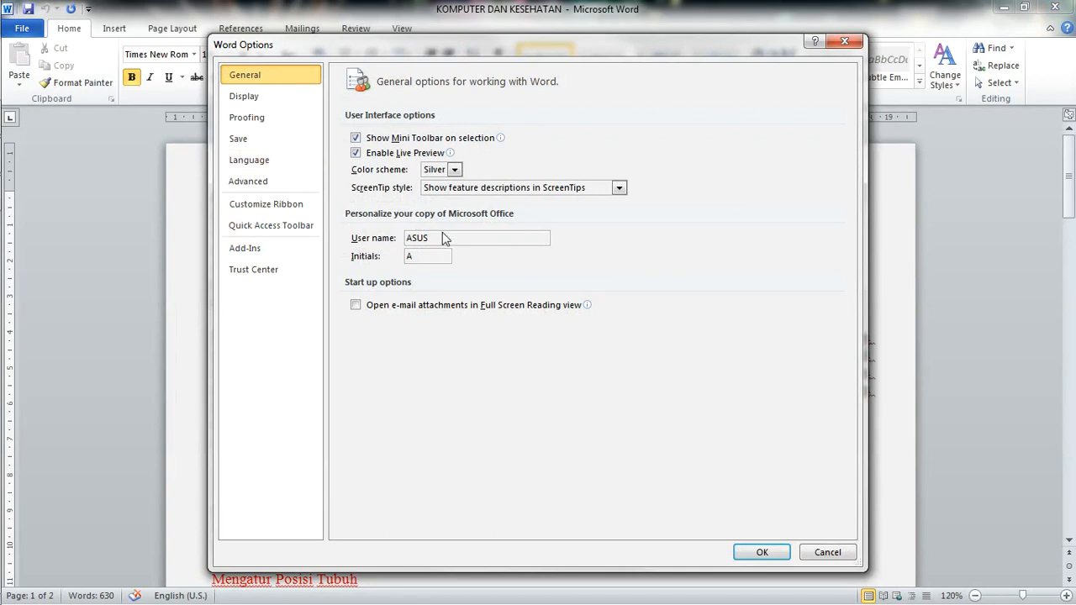
pyautogui.click(761, 552)
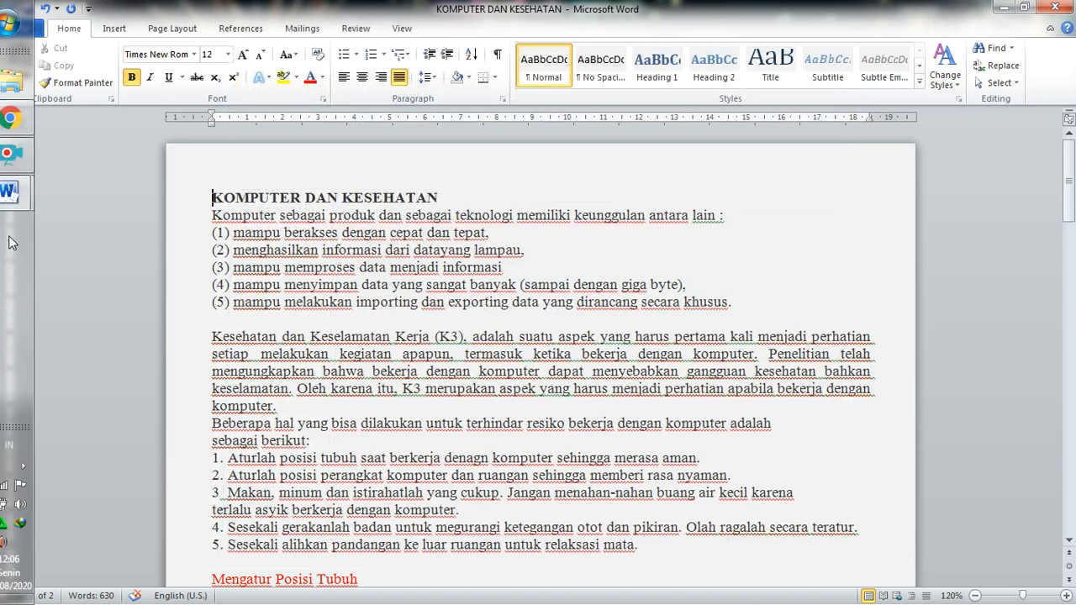
pyautogui.click(22, 28)
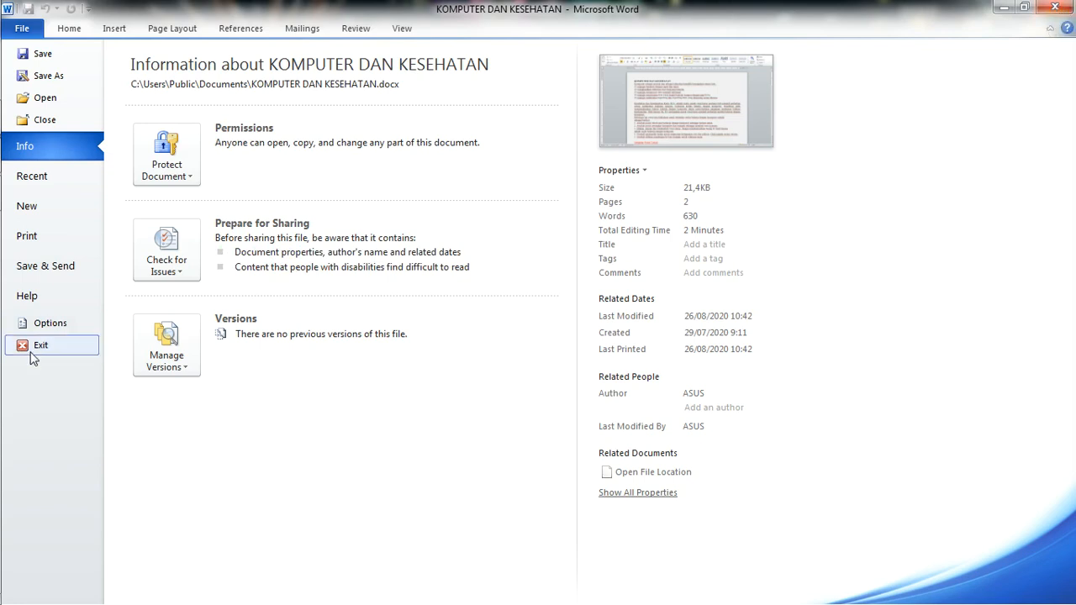
# Leave the file commands and create a new blank document.
pyautogui.click(63, 30)
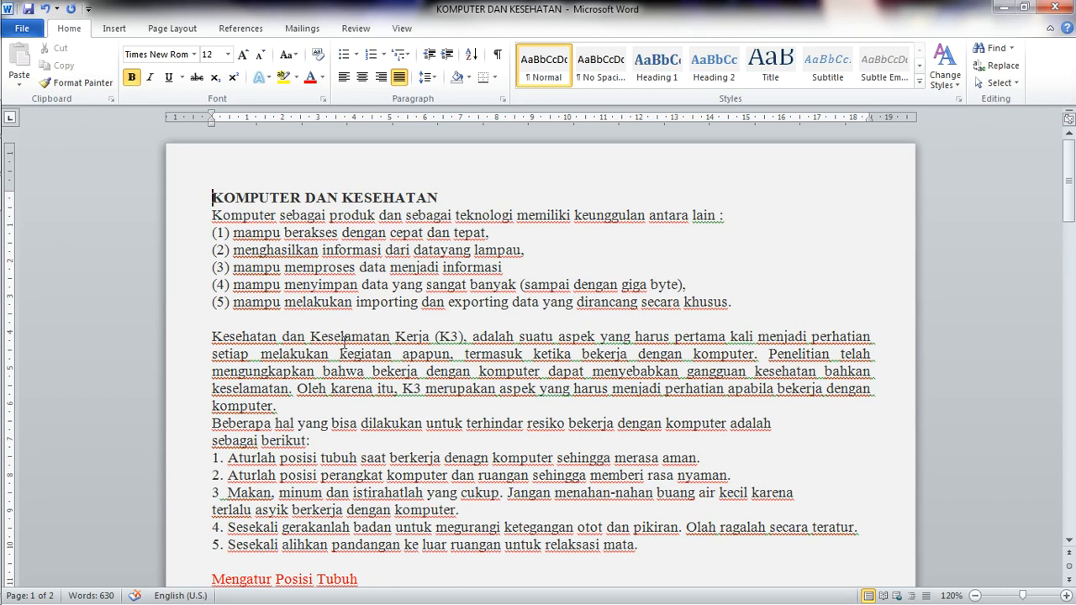
pyautogui.hotkey('ctrl', 'n')
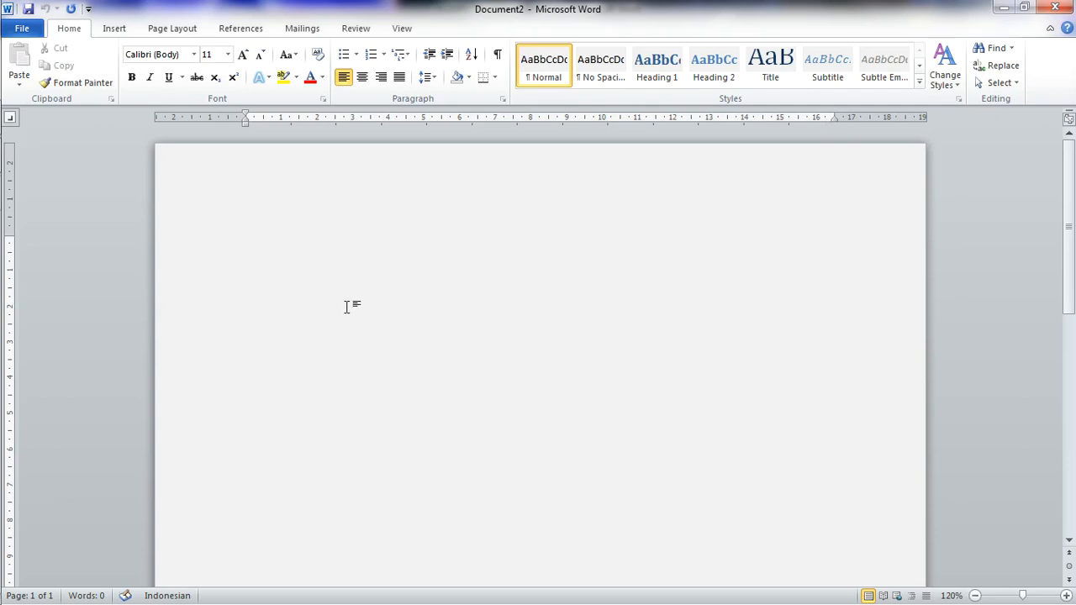
# Examine the blank page of the new document from its top edge down to its bottom edge and back.
pyautogui.scroll(-2, 315, 305)
pyautogui.scroll(-5, 316, 306)
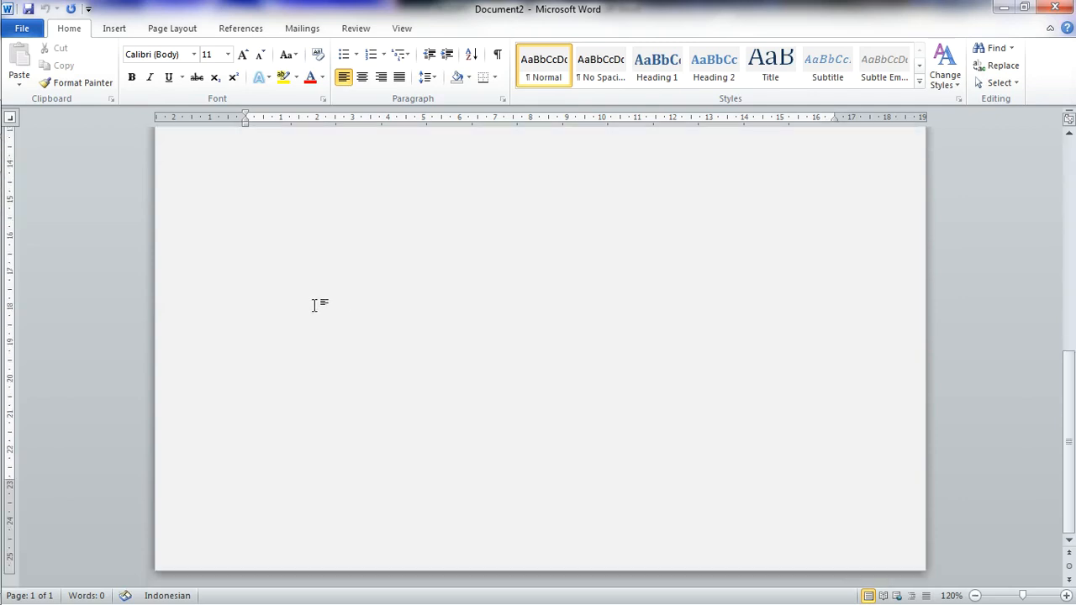
pyautogui.scroll(7, 210, 483)
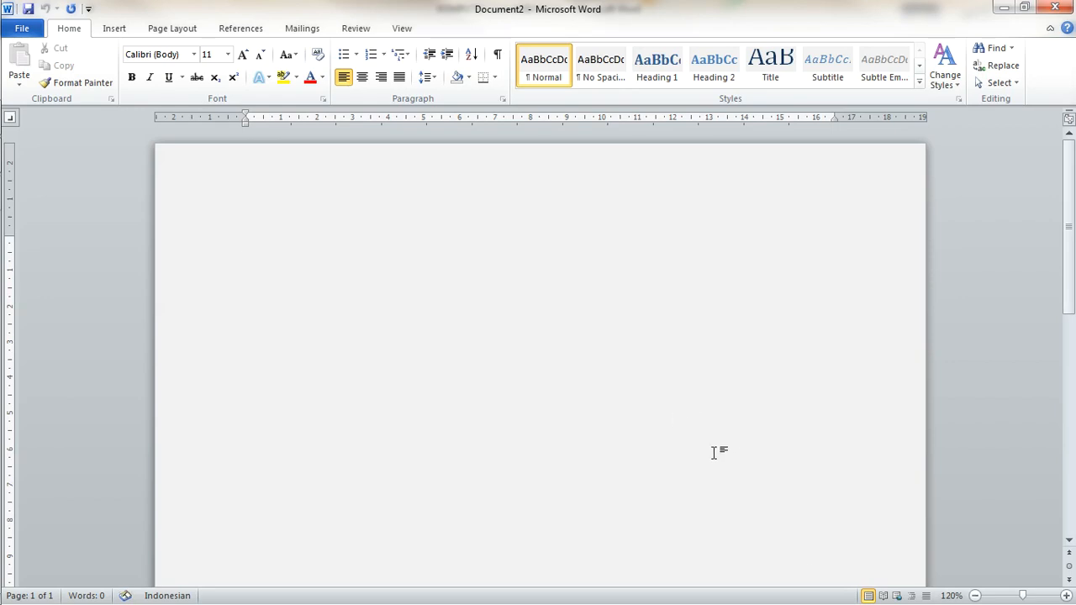
pyautogui.moveTo(1070, 242); pyautogui.dragTo(1073, 220)
pyautogui.scroll(-5, 413, 300)
pyautogui.scroll(-5, 413, 300)
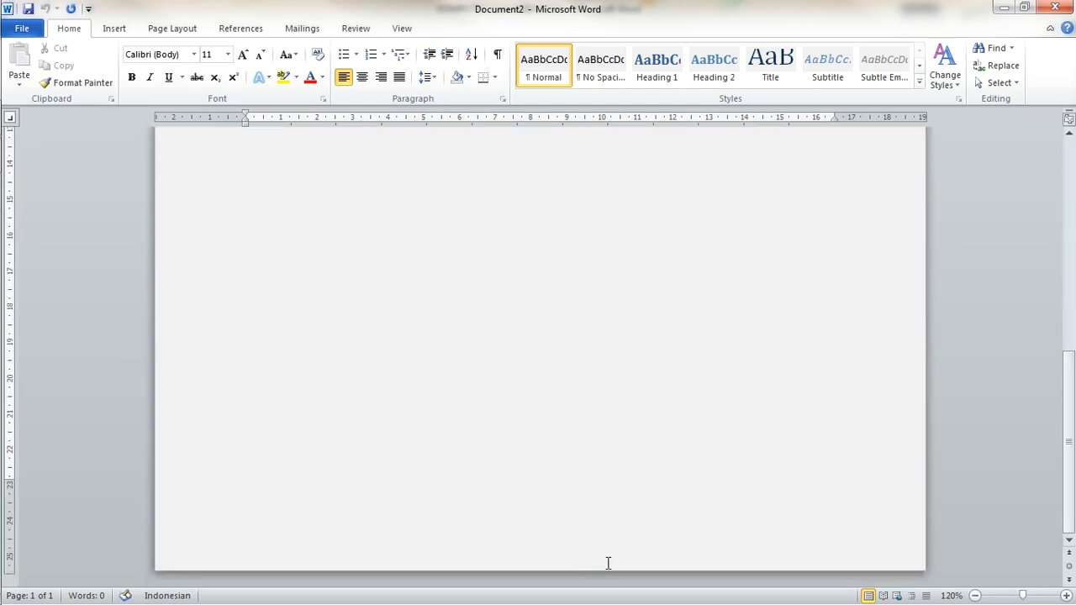
pyautogui.moveTo(1068, 496); pyautogui.dragTo(1025, 269)
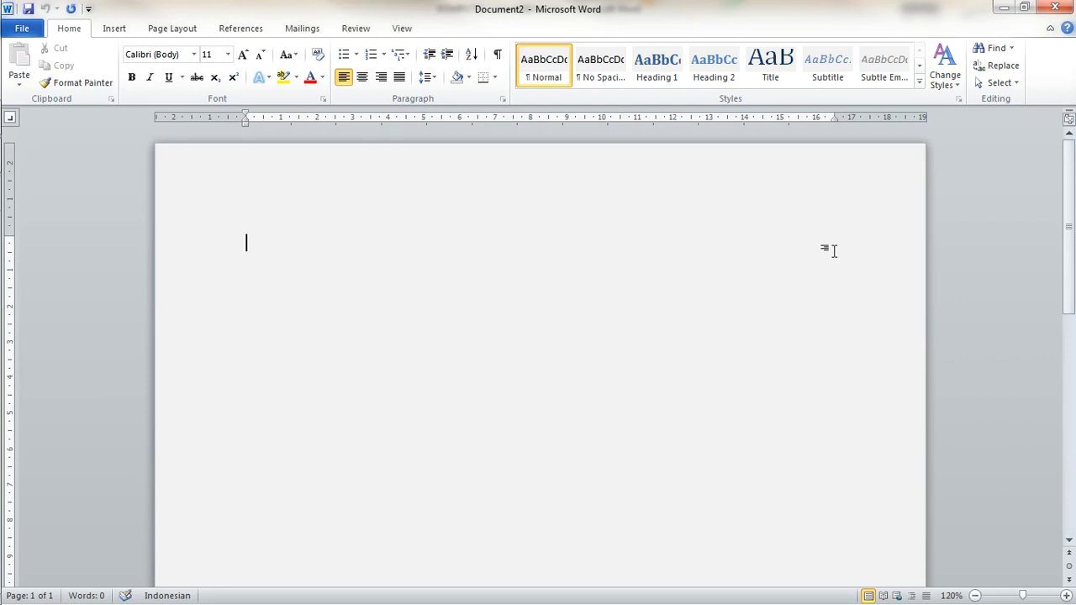
pyautogui.scroll(-10, 849, 340)
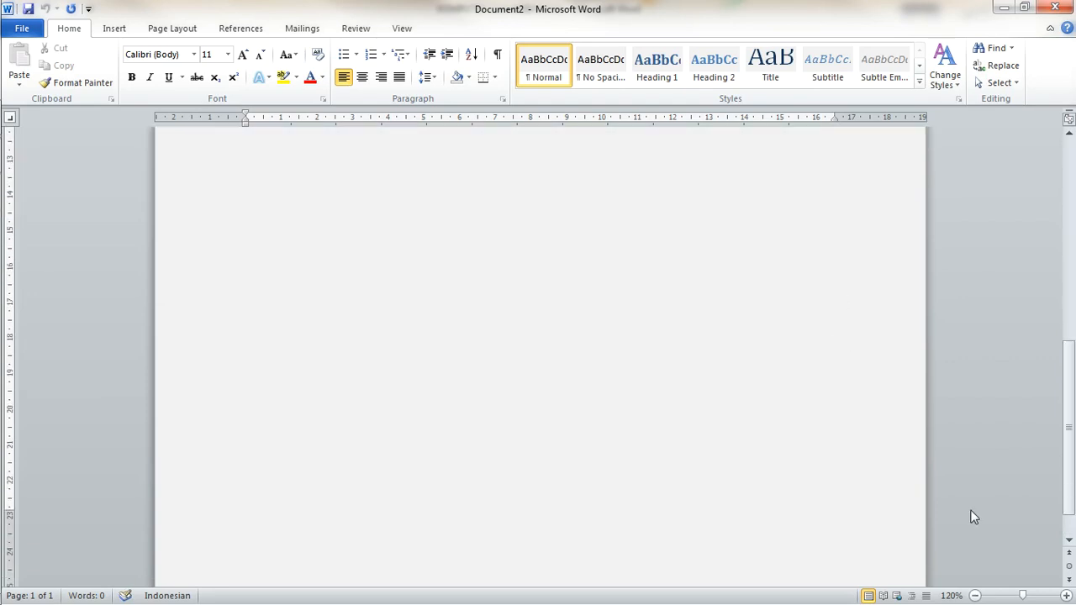
# Zoom the blank document out to 100% and return to the top of its page.
pyautogui.click(976, 596)
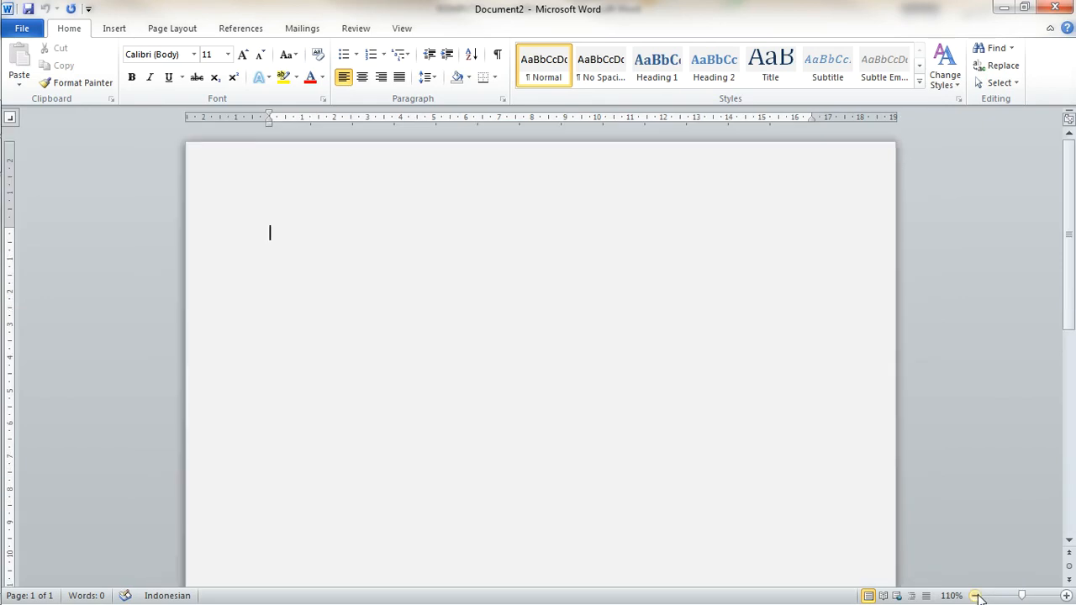
pyautogui.click(976, 596)
pyautogui.scroll(-2, 749, 507)
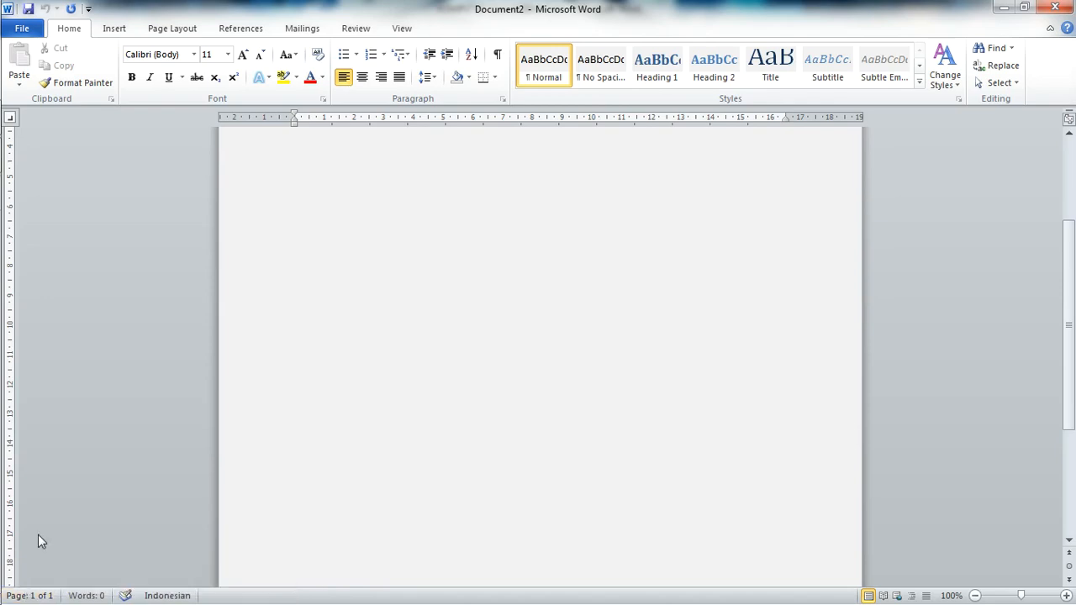
pyautogui.scroll(3, 508, 459)
pyautogui.scroll(1, 508, 459)
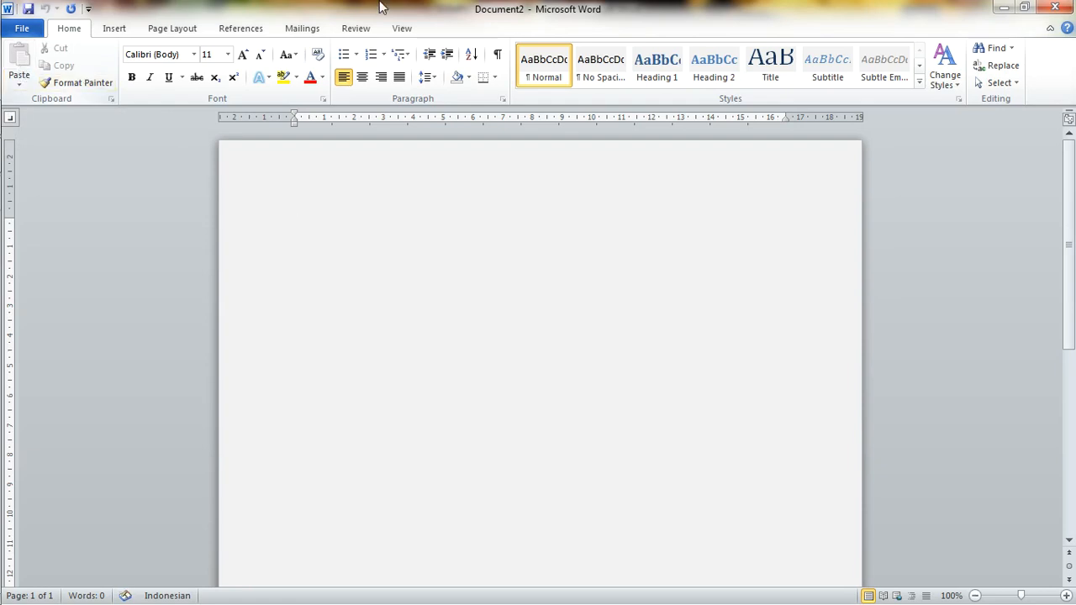
# Copy the KOMPUTER DAN KESEHATAN heading, its introductory line and the points (1) to (5) from the original document.
pyautogui.click(1004, 8)
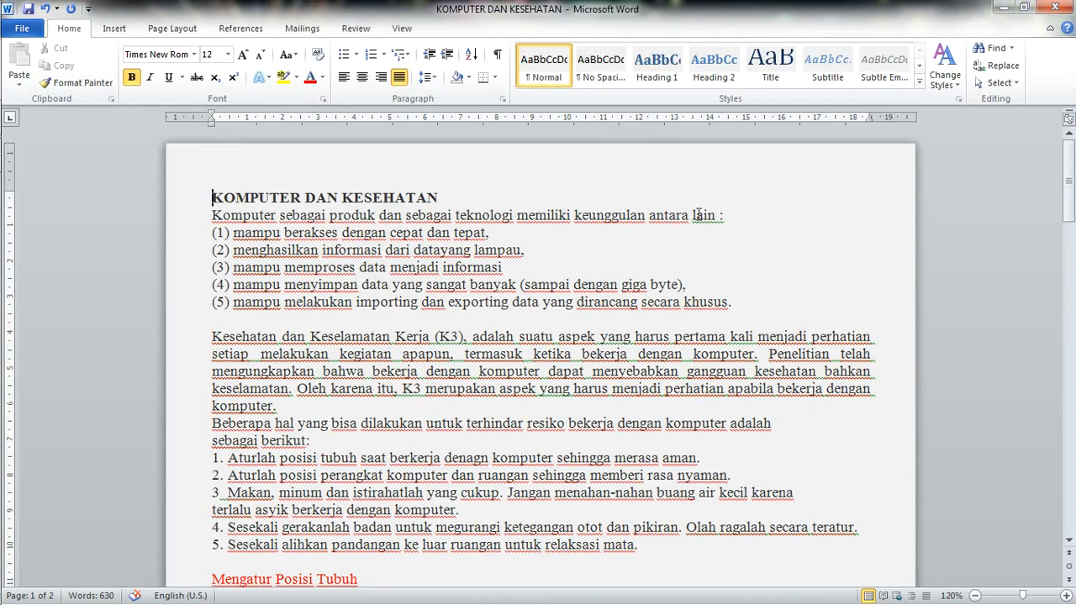
pyautogui.moveTo(740, 303); pyautogui.dragTo(215, 195)
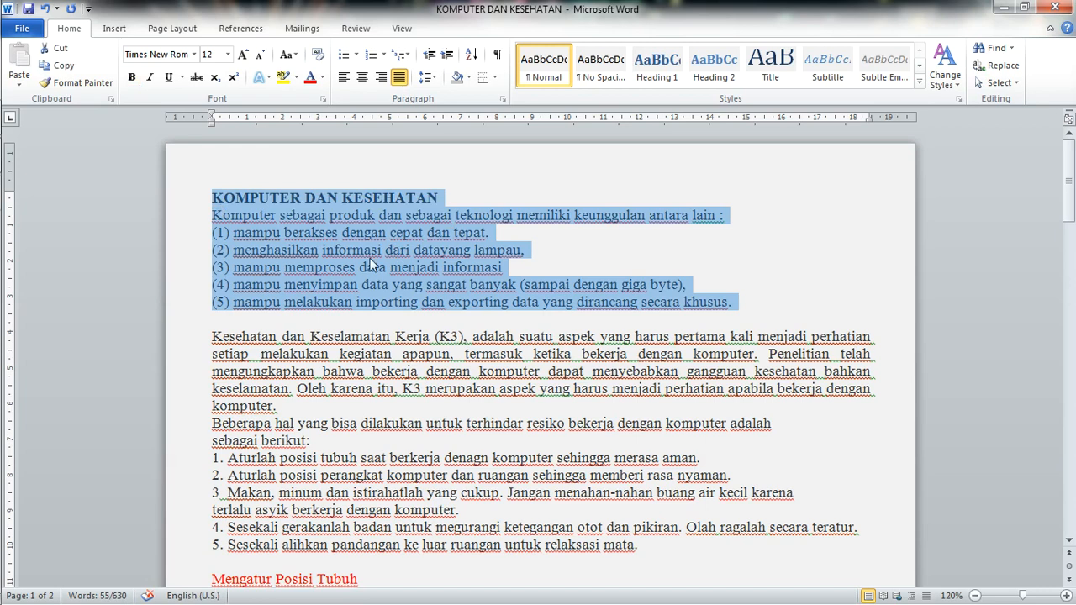
pyautogui.click(772, 312)
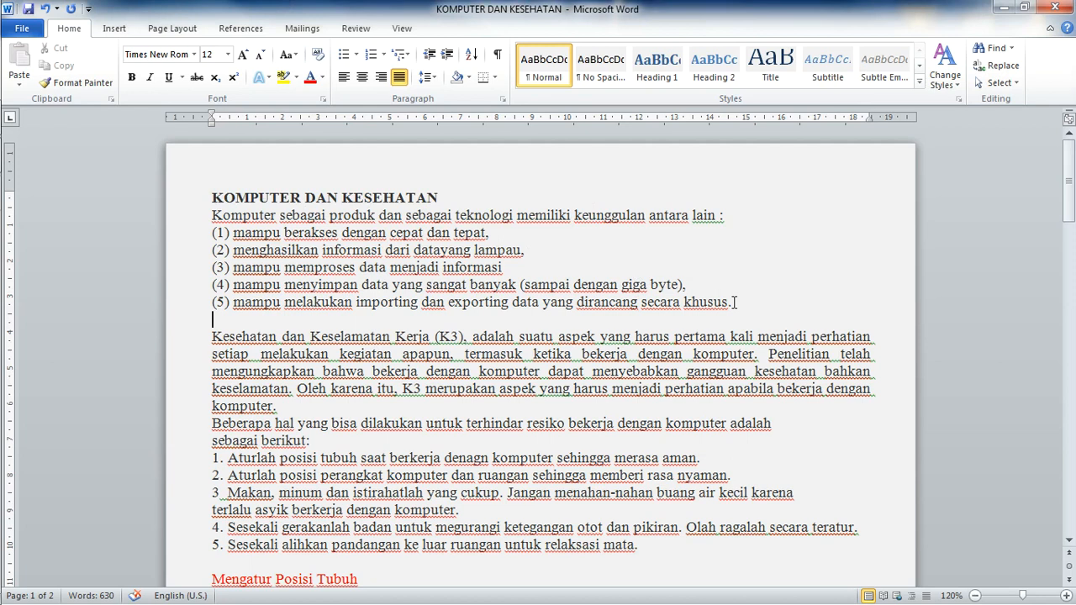
pyautogui.moveTo(734, 302); pyautogui.dragTo(239, 195)
pyautogui.hotkey('ctrl', 'c')
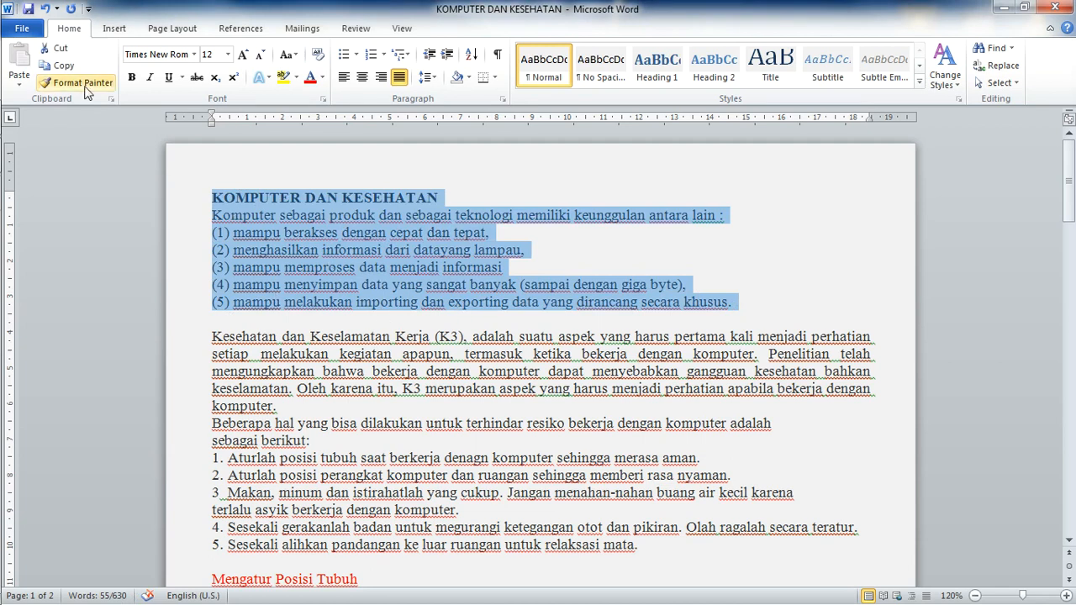
pyautogui.click(63, 65)
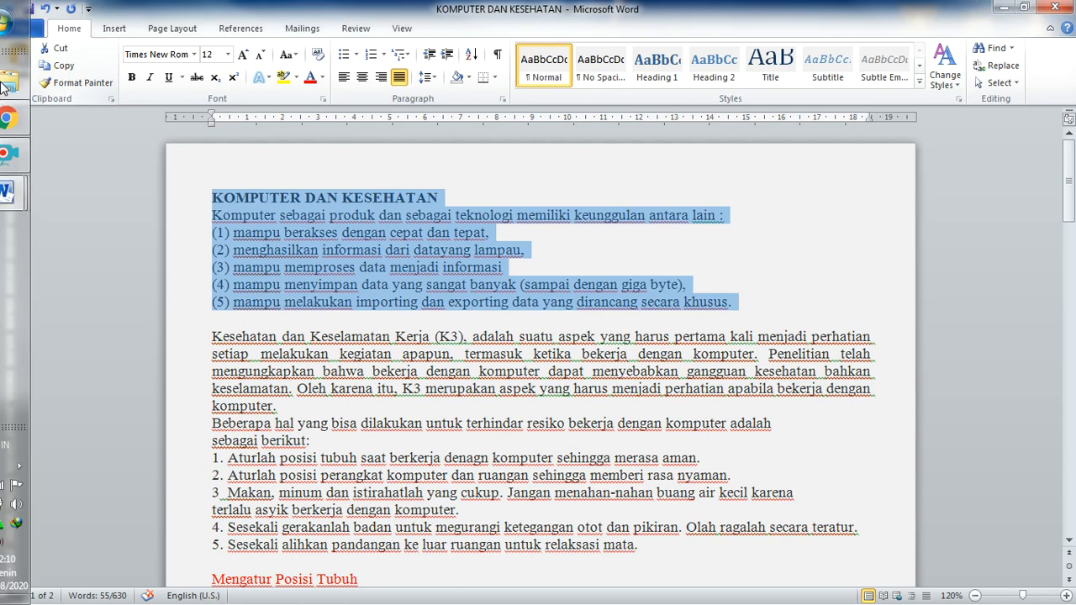
# Paste the copied heading and five-point list into the blank Document2, and delete the pasted text again.
pyautogui.click(22, 192)
pyautogui.click(147, 267)
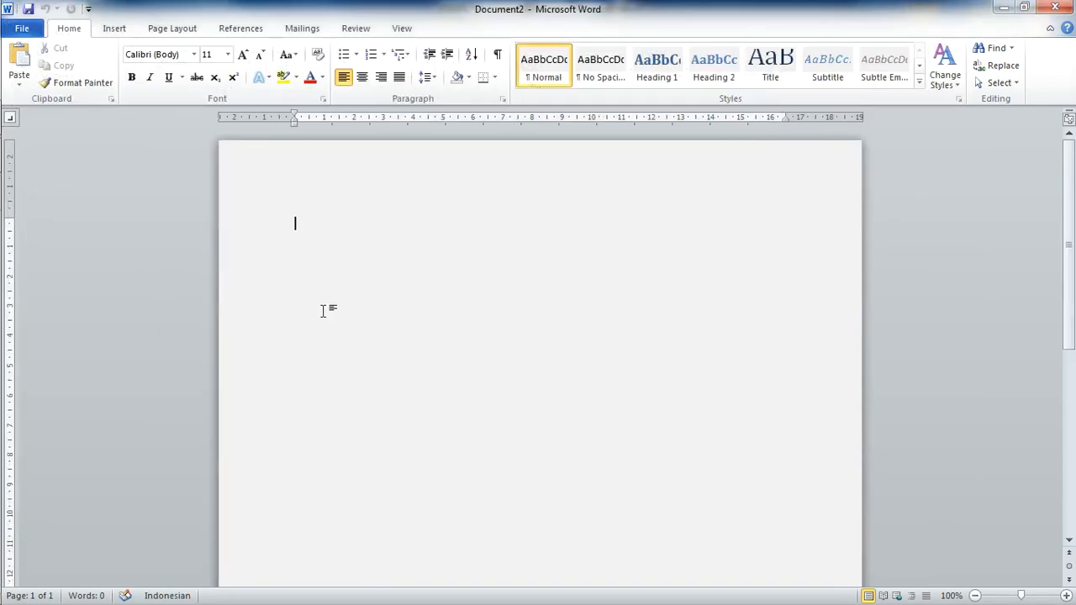
pyautogui.click(20, 61)
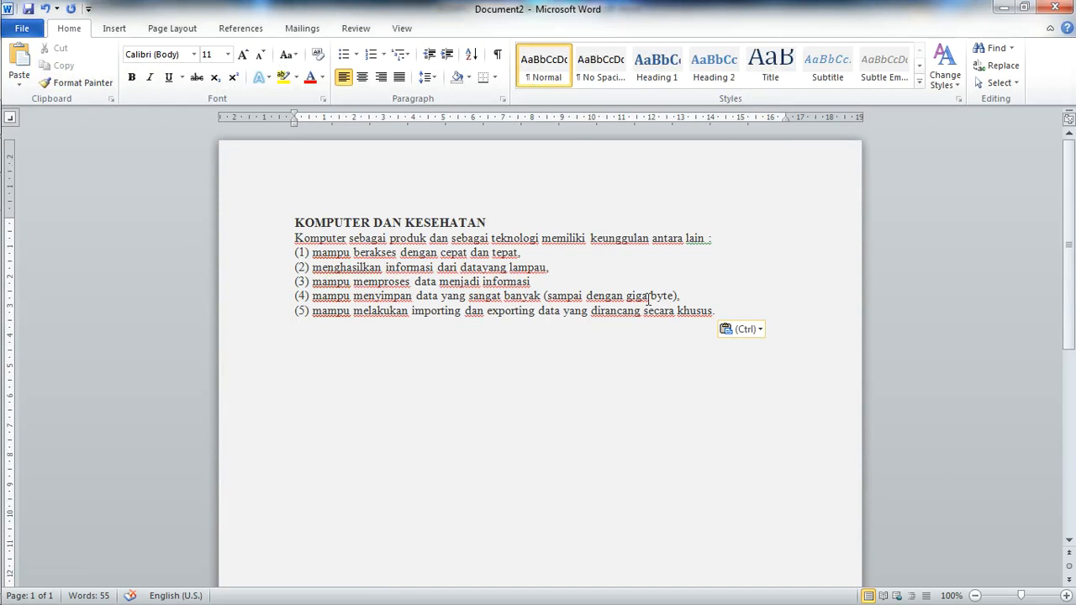
pyautogui.moveTo(716, 313); pyautogui.dragTo(295, 217)
pyautogui.hotkey('ctrl', 'c')
pyautogui.press('Delete')
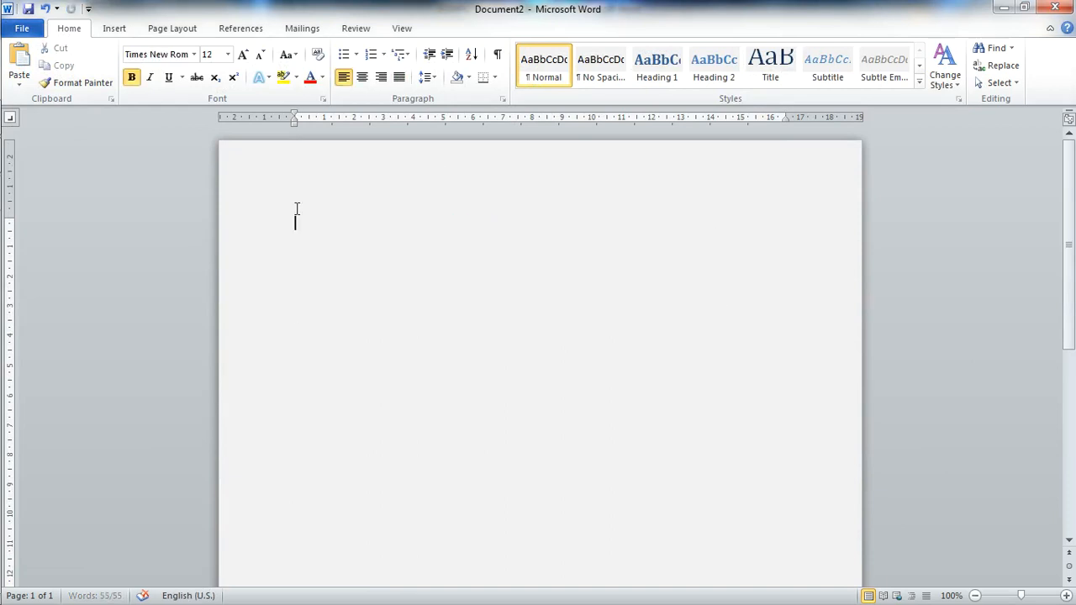
# Cut the selected heading and five-point list from the KOMPUTER DAN KESEHATAN document and paste them back in the same place.
pyautogui.moveTo(21, 193)
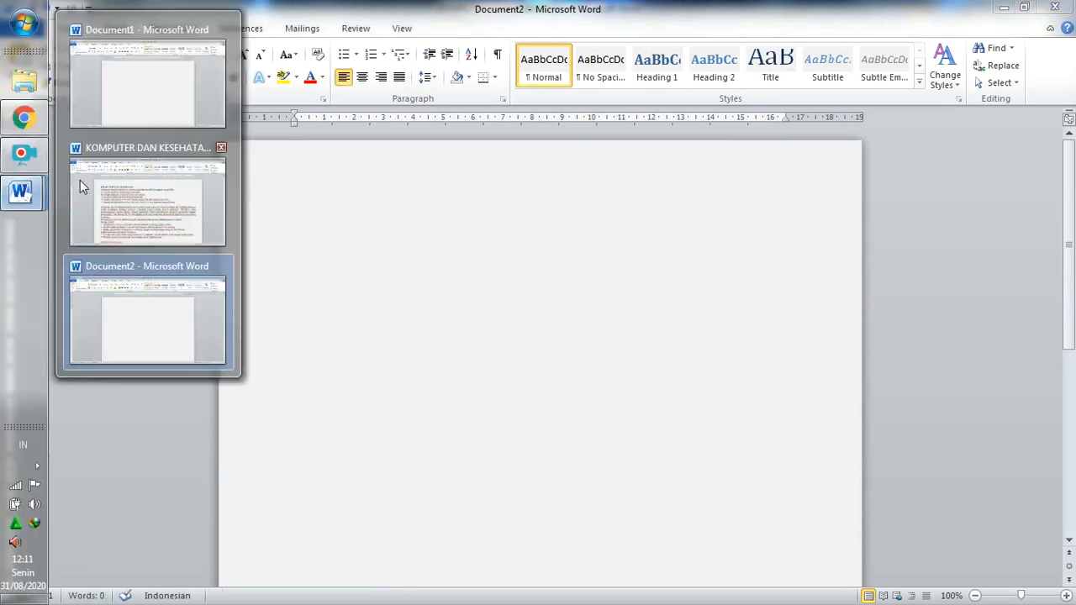
pyautogui.click(80, 202)
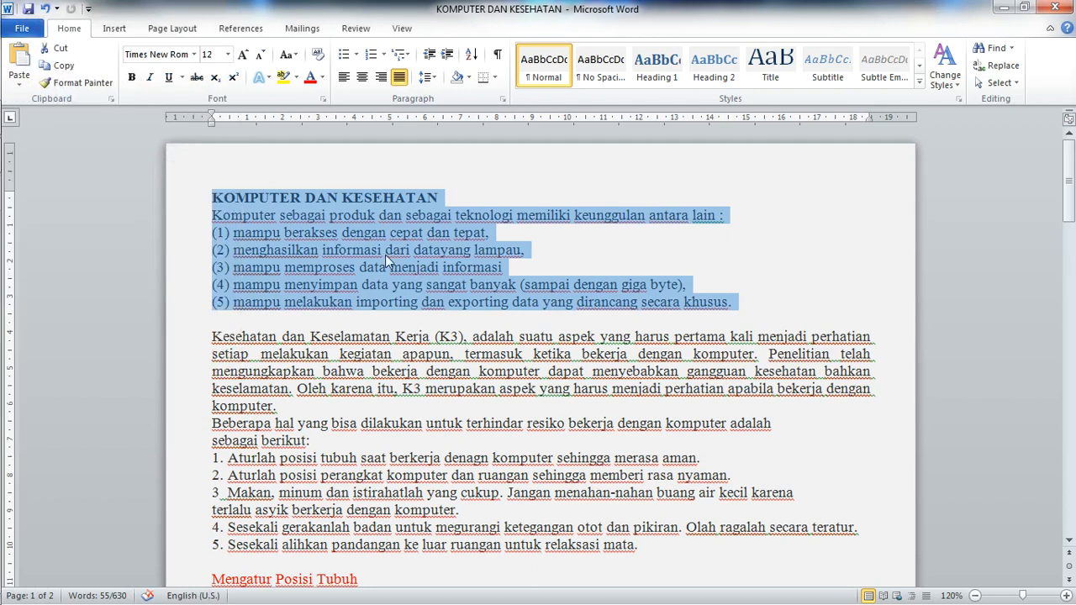
pyautogui.click(59, 49)
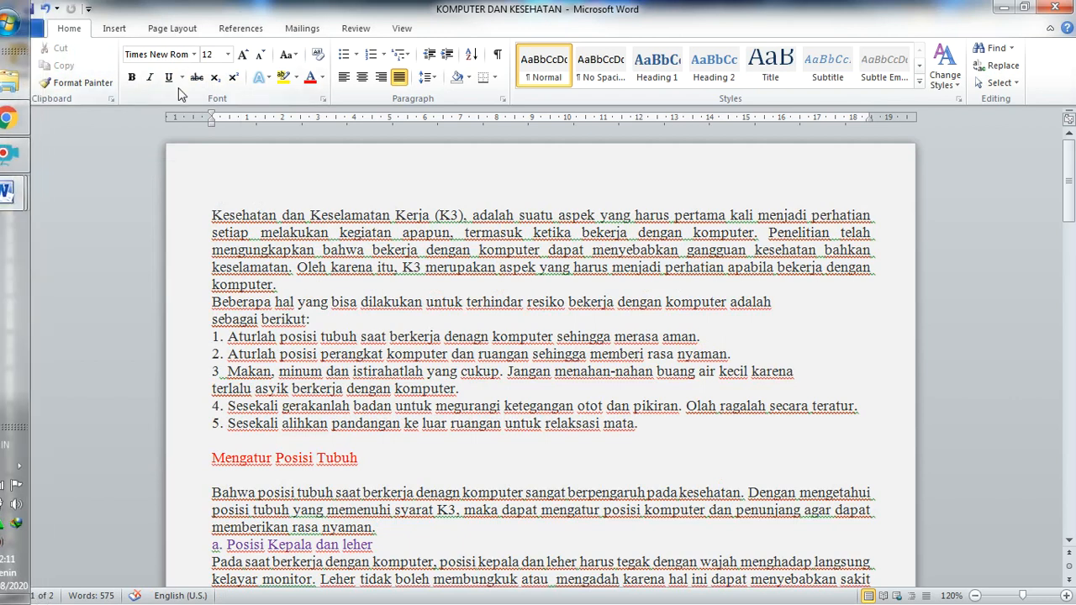
pyautogui.click(22, 61)
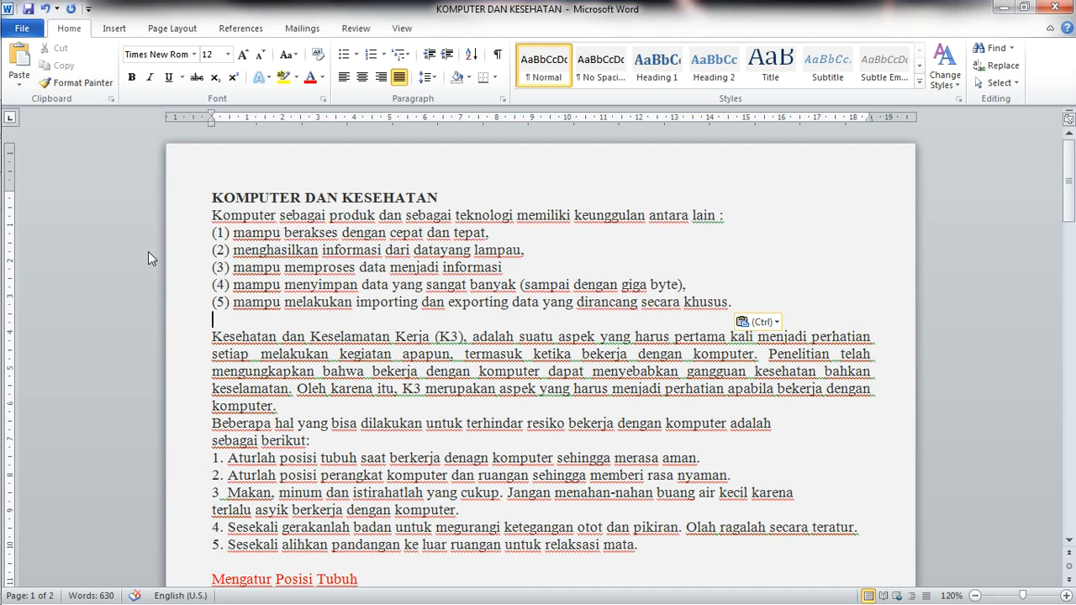
# Paste the cut heading and five-point list into the blank Document2.
pyautogui.moveTo(23, 192)
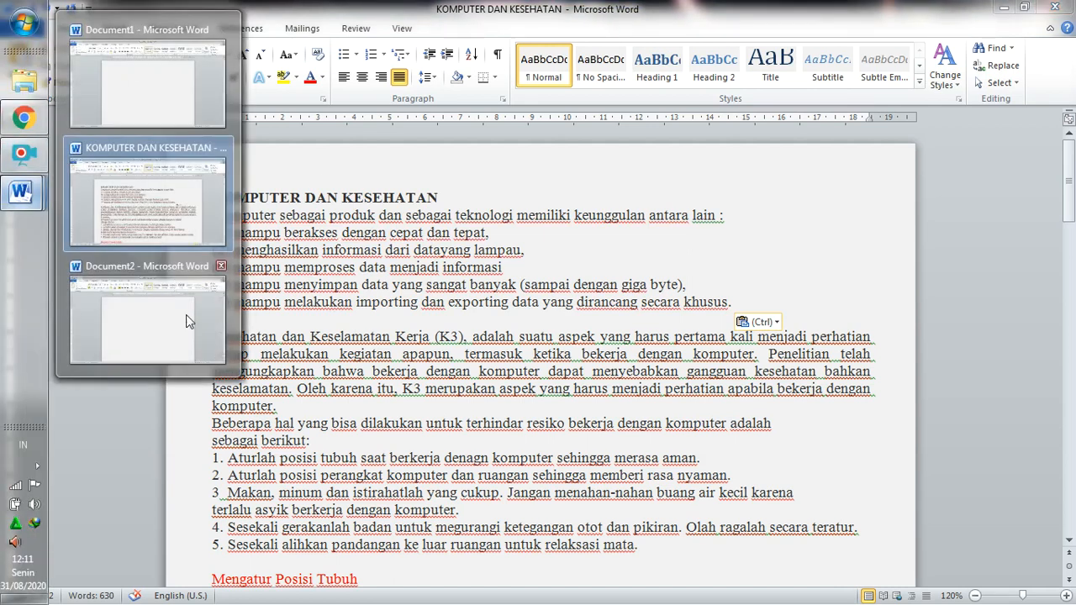
pyautogui.click(186, 314)
pyautogui.click(22, 57)
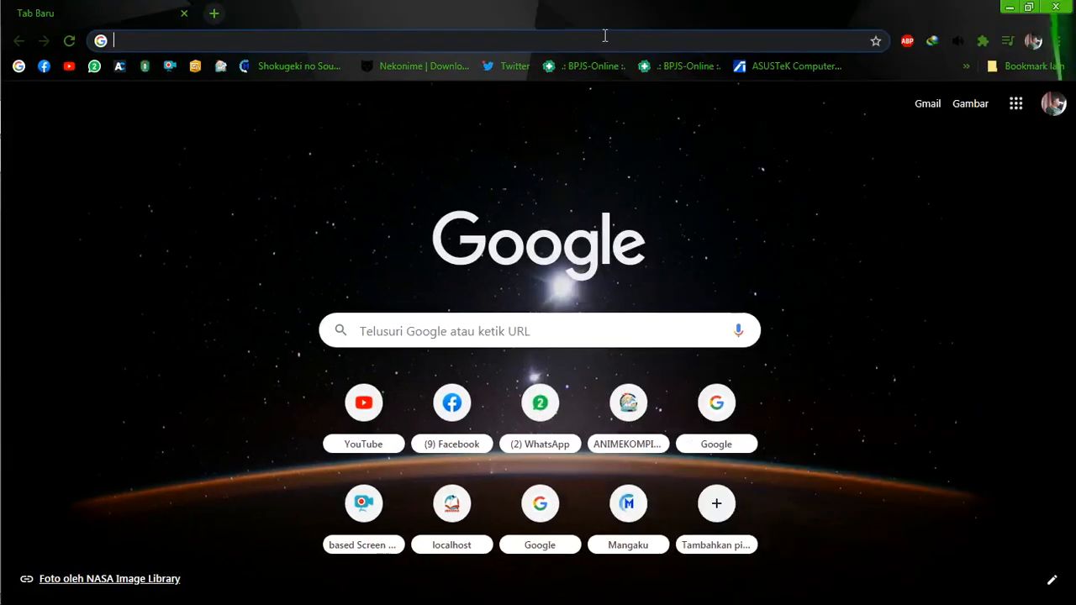
# In Chrome, search for "wikipedia" and open the Bahasa Indonesia edition of Wikipedia.
pyautogui.click(603, 36)
pyautogui.write('wikipedia')
pyautogui.press('Return')
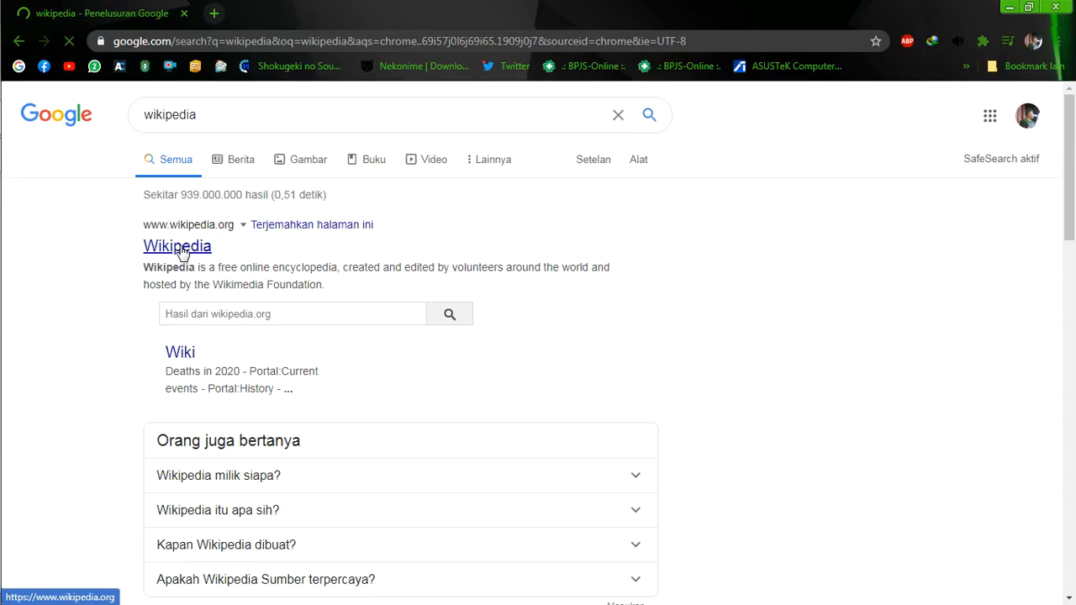
pyautogui.click(179, 248)
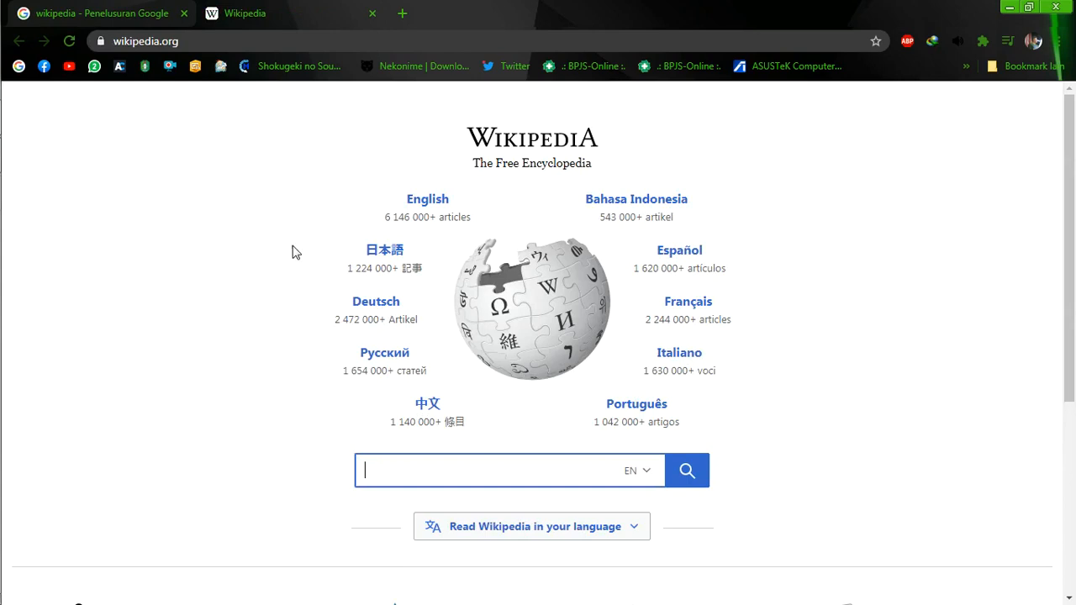
pyautogui.click(656, 207)
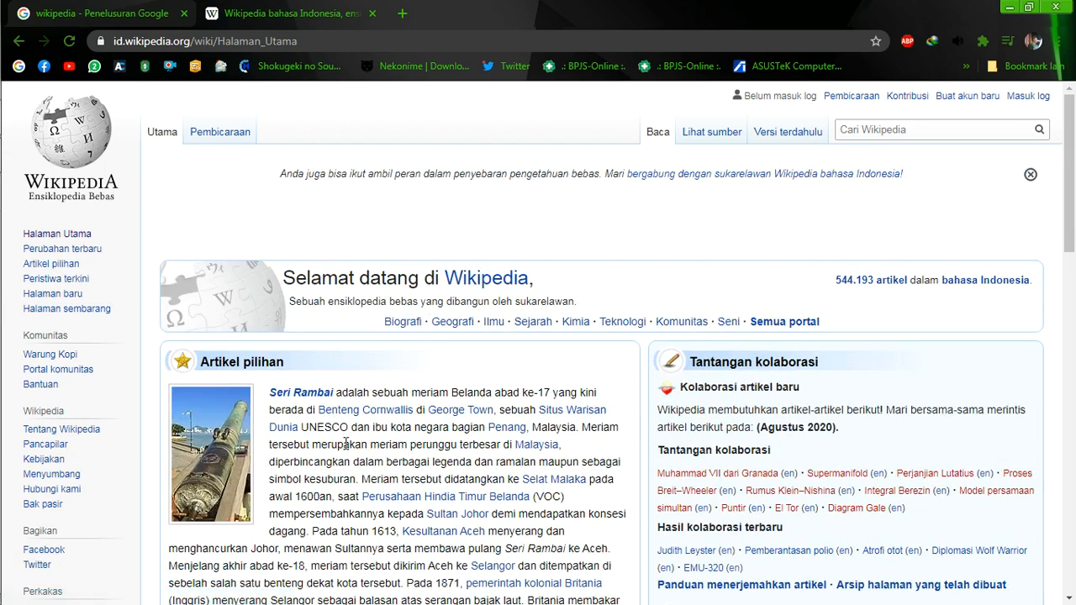
# Copy the featured article's text from "Seri Rambai" through "(VOC)" into Word's Document2, leaving blank lines below the five-point list.
pyautogui.moveTo(313, 400)
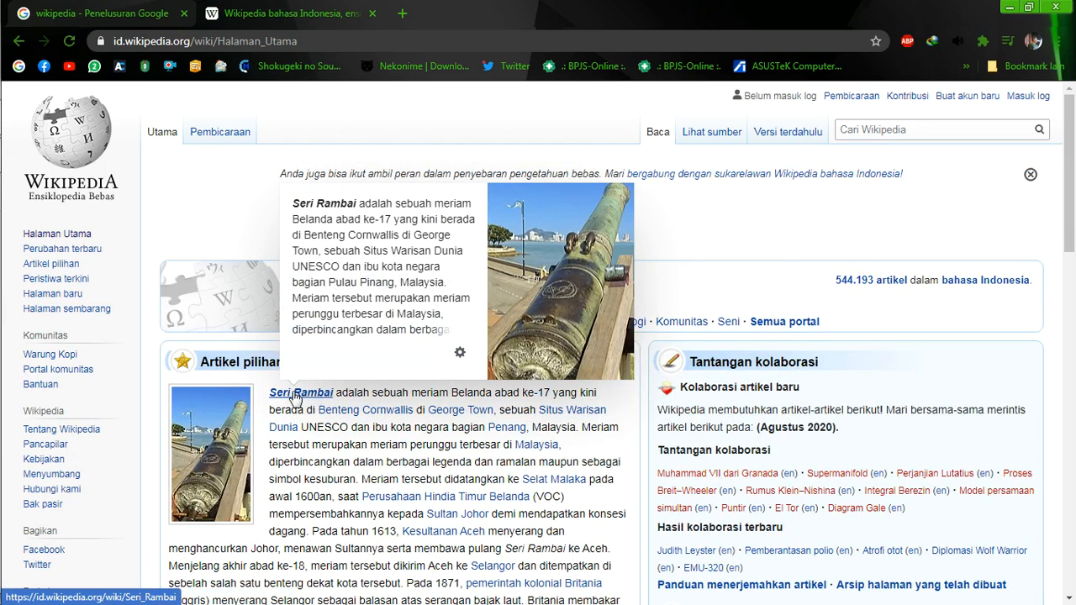
pyautogui.moveTo(370, 413)
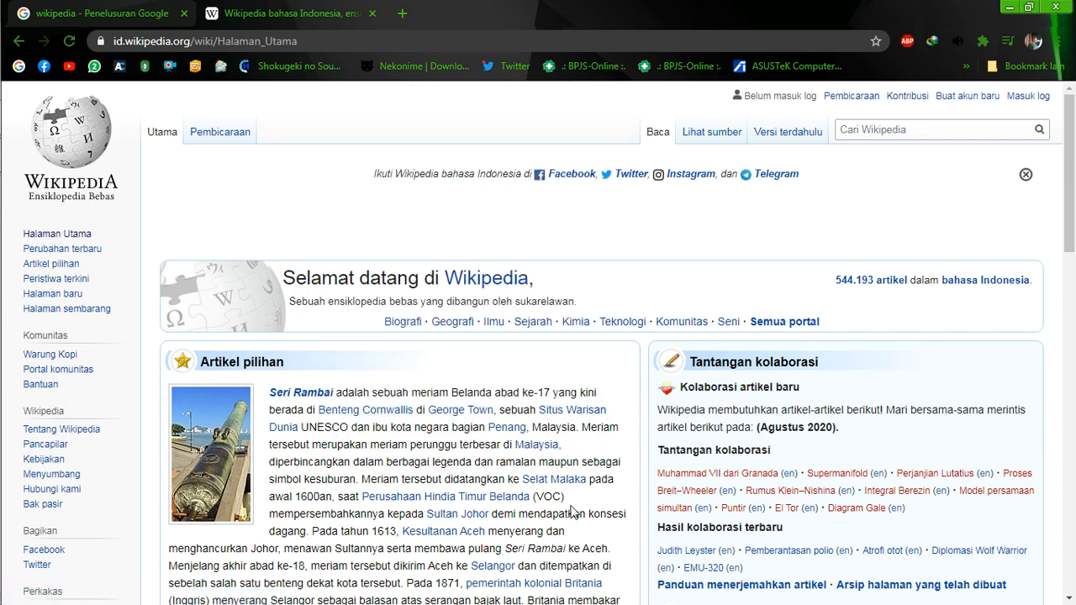
pyautogui.moveTo(565, 497); pyautogui.dragTo(267, 394)
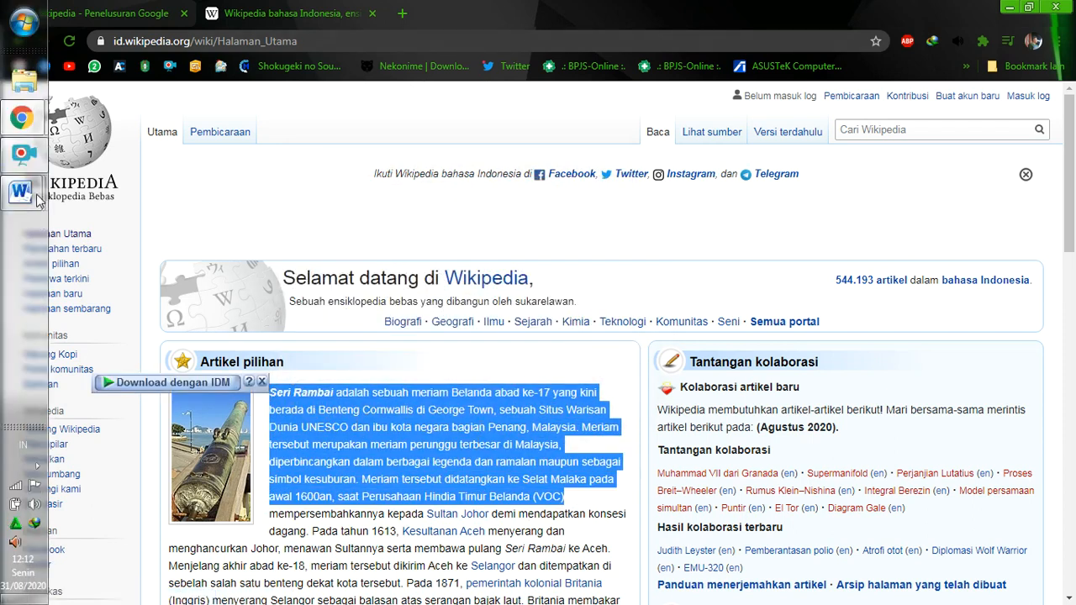
pyautogui.click(21, 192)
pyautogui.click(116, 327)
pyautogui.press('Return')
pyautogui.press('Return')
pyautogui.write('Seri Rambai adalah sebuah meriam Belanda abad ke-17 yang kini berada di Benteng Cornwallis di George Town, sebuah Situs Warisan Dunia UNESCO dan ibu kota negara bagian Penang, Malaysia.  Meriam tersebut merupakan meriam perunggu terbesar di Malaysia, diperbincangkan dalam berbagai legenda dan ramalan, maupun sebagai simbol kesuburan. Meriam tersebut didatangkan ke Selat Malaka pada awal 1600an, saat Perusahaan Hindia Timur Belanda (VOC)')
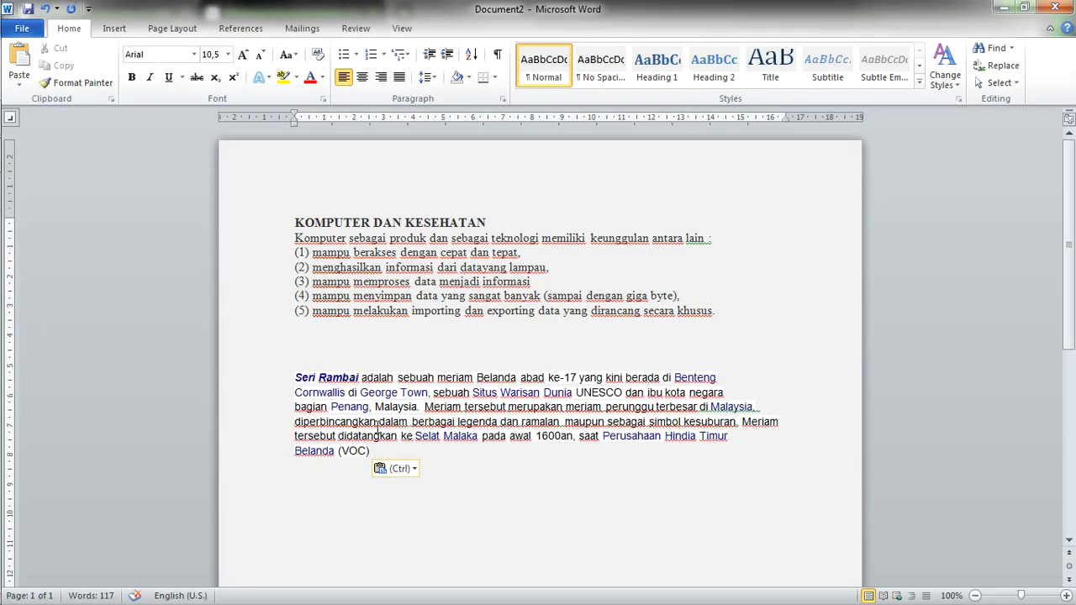
# Set the font color of the whole pasted Seri Rambai paragraph to black.
pyautogui.moveTo(385, 456); pyautogui.dragTo(280, 380)
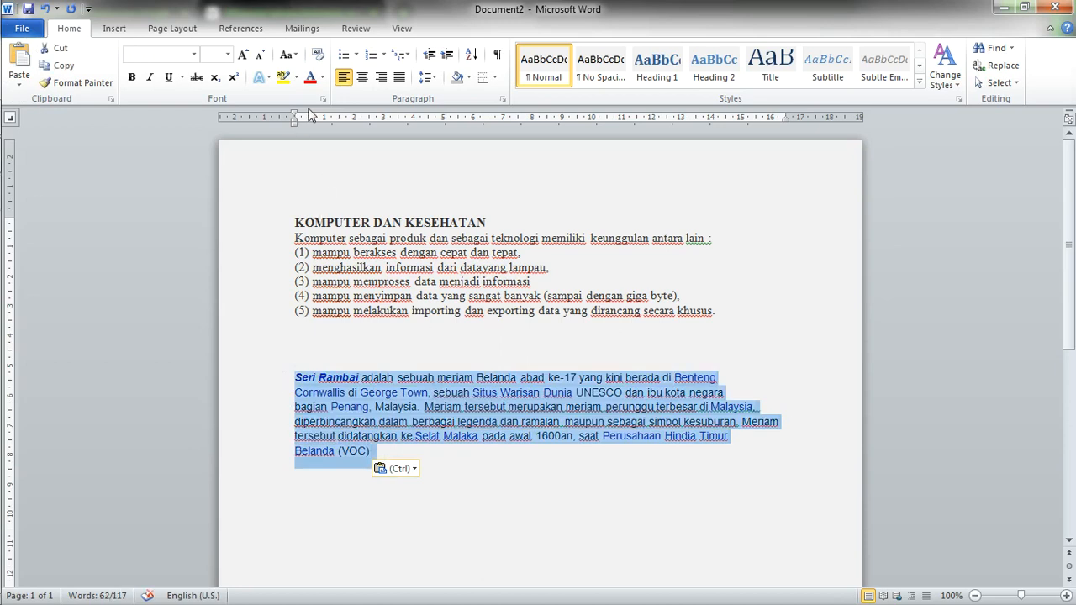
pyautogui.click(323, 78)
pyautogui.click(337, 96)
pyautogui.click(475, 409)
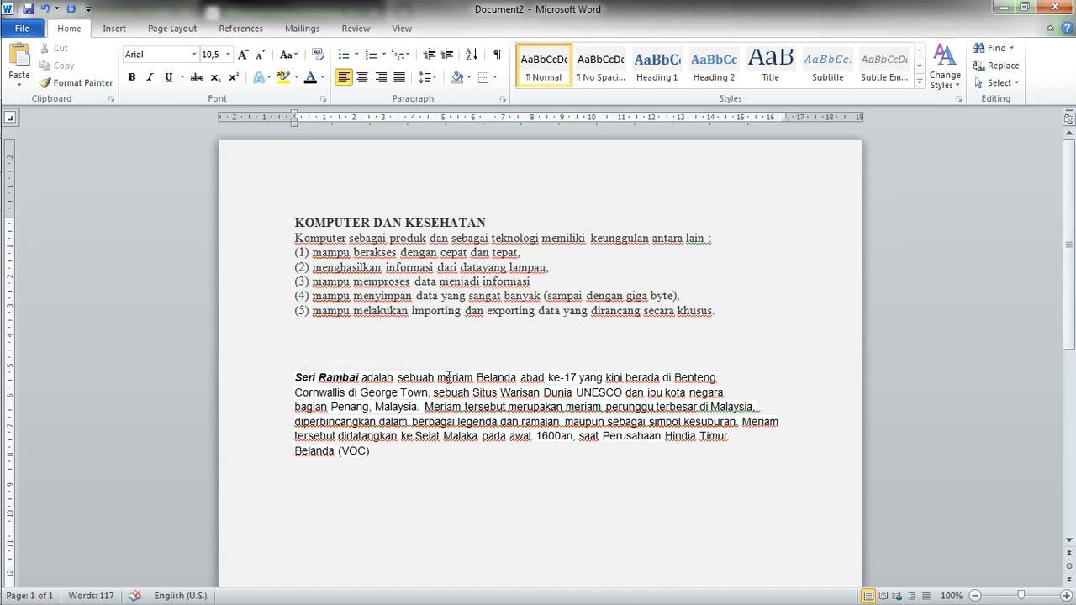
# Apply plain Calibri 11 formatting to the Seri Rambai paragraph with Format Painter.
pyautogui.click(73, 81)
pyautogui.moveTo(294, 378); pyautogui.dragTo(406, 456)
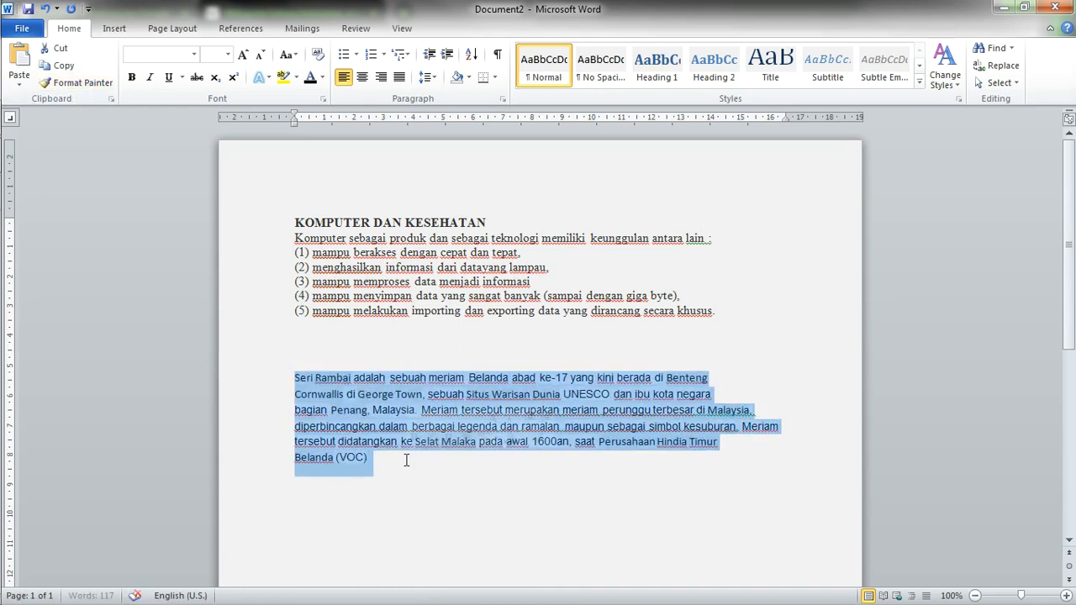
pyautogui.click(318, 395)
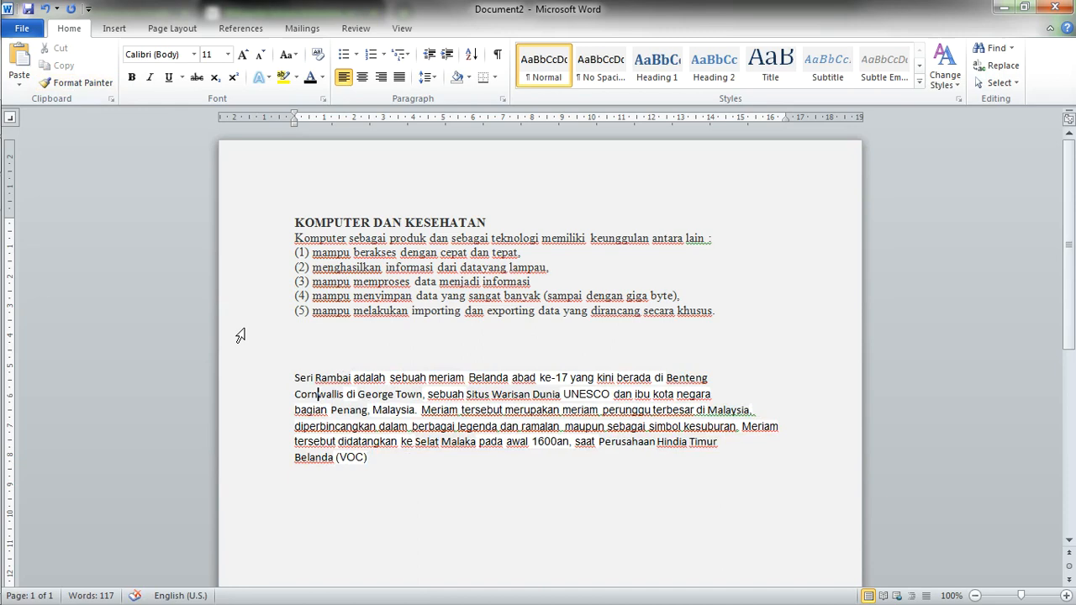
pyautogui.click(16, 168)
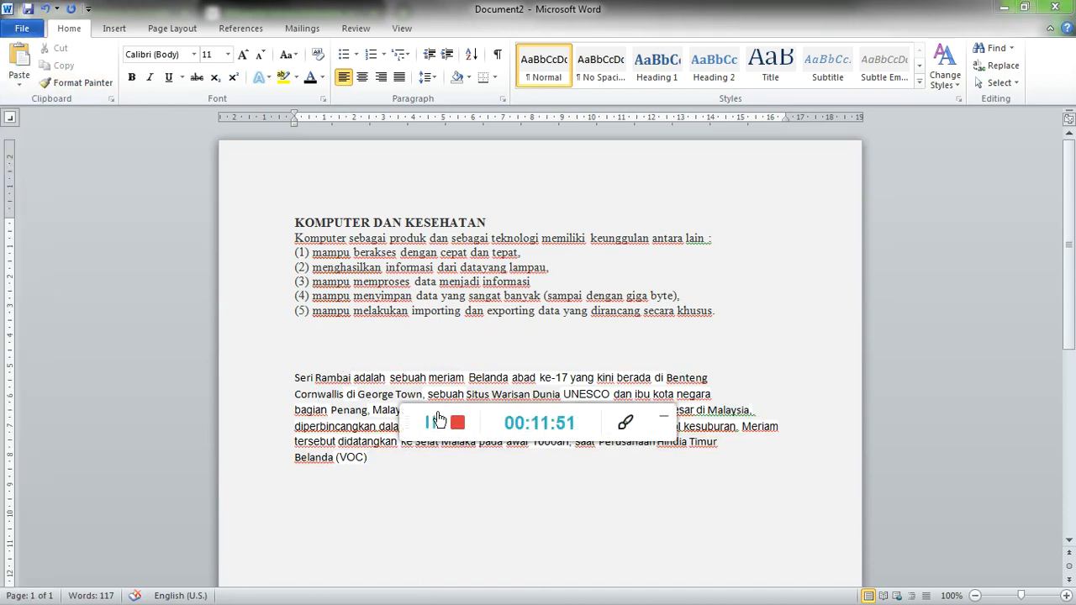
pyautogui.click(664, 416)
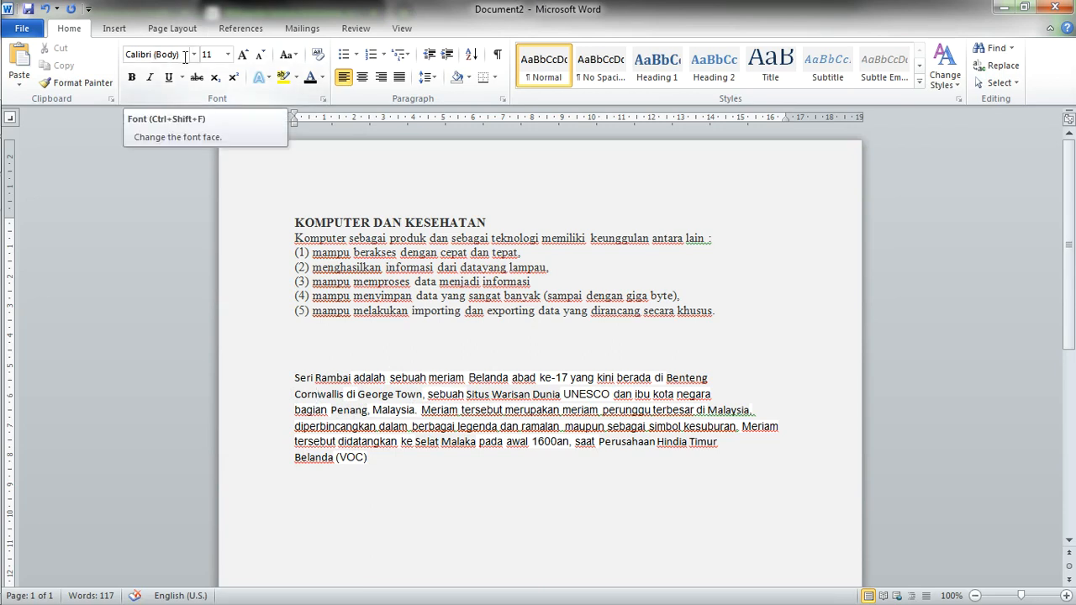
# Check the font name and size at several places in the Seri Rambai paragraph.
pyautogui.click(387, 412)
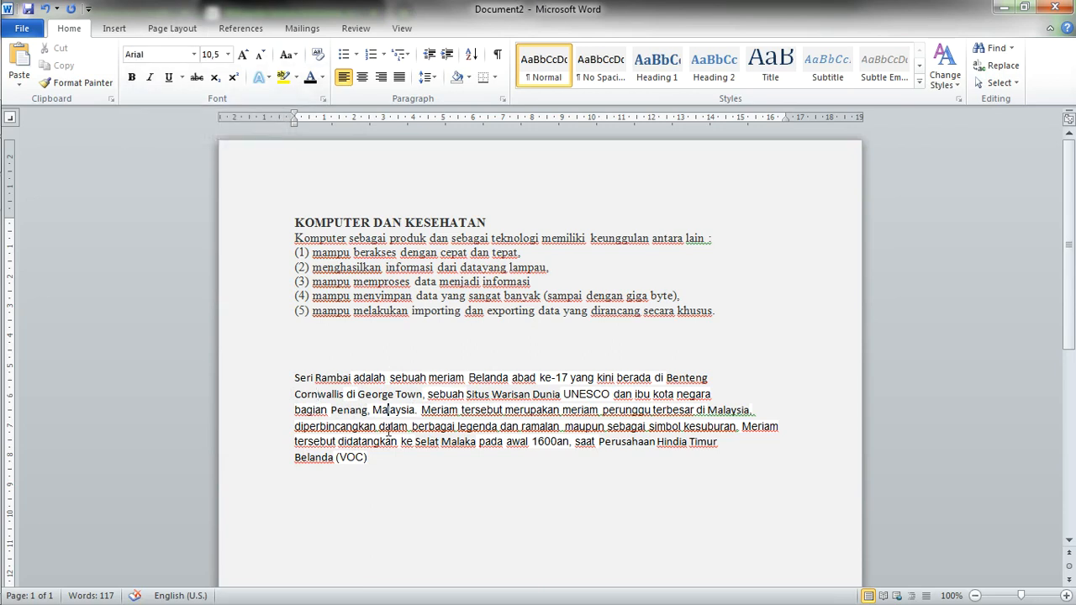
pyautogui.click(361, 408)
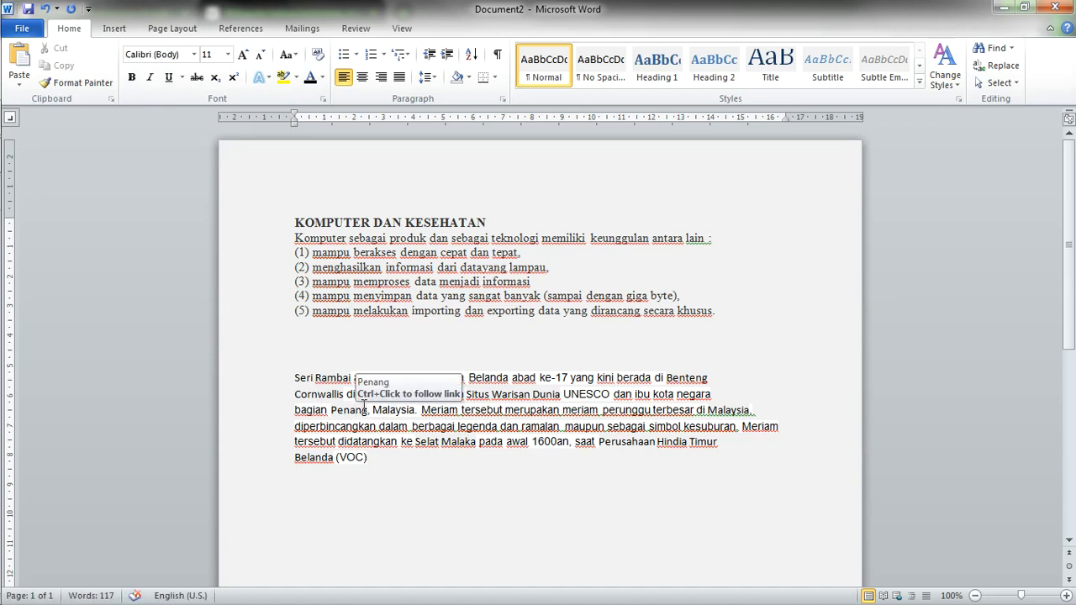
pyautogui.click(343, 378)
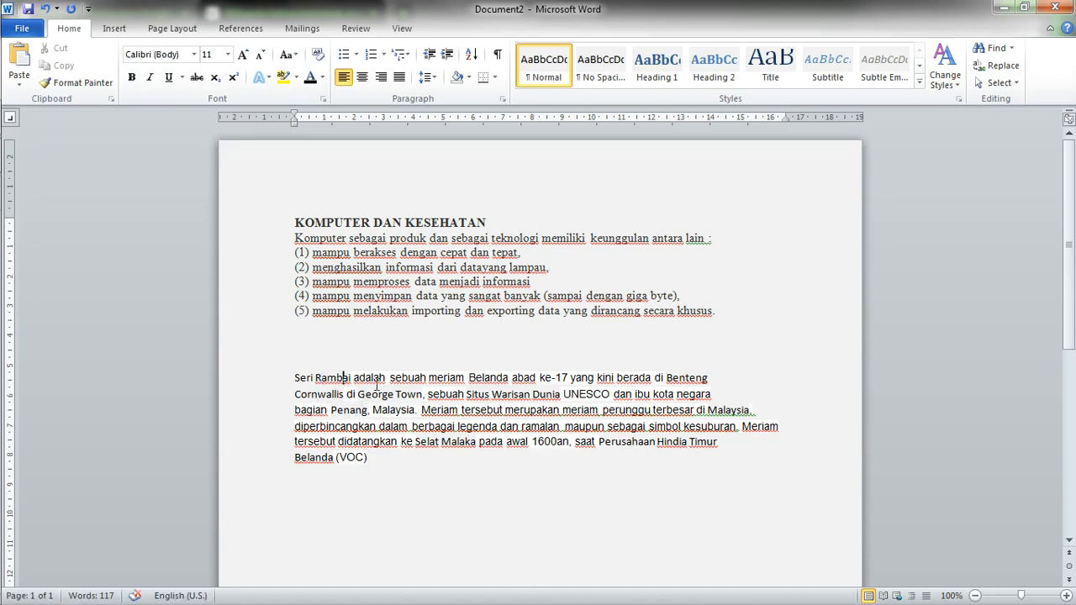
pyautogui.click(400, 409)
pyautogui.click(322, 457)
pyautogui.moveTo(11, 231)
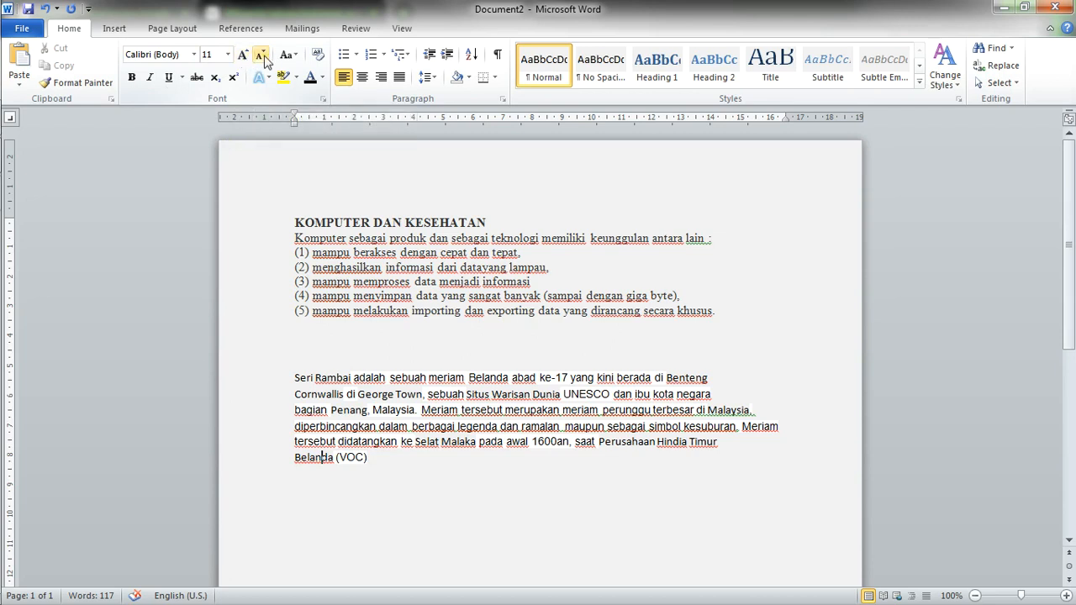
# View the available font sizes and the Change Case options without choosing any, and dismiss the Windows color scheme prompt.
pyautogui.click(227, 54)
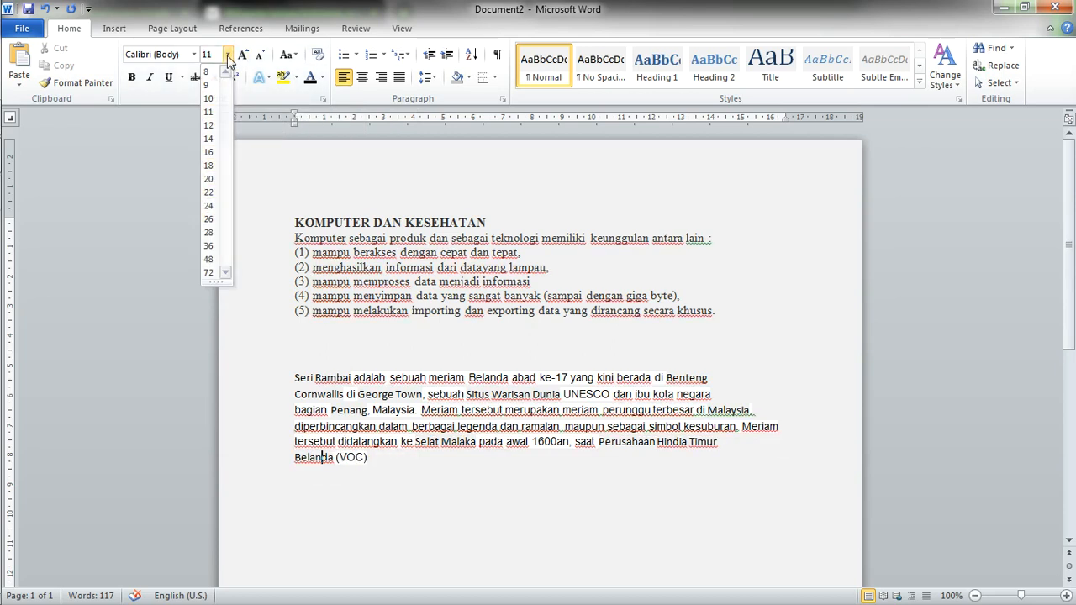
pyautogui.click(227, 55)
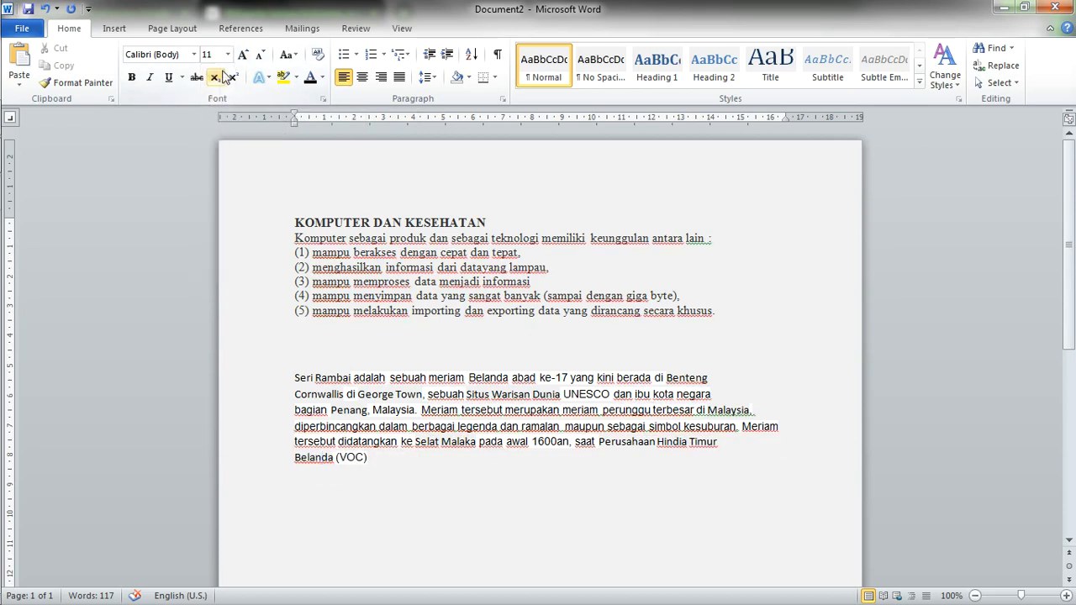
pyautogui.click(295, 55)
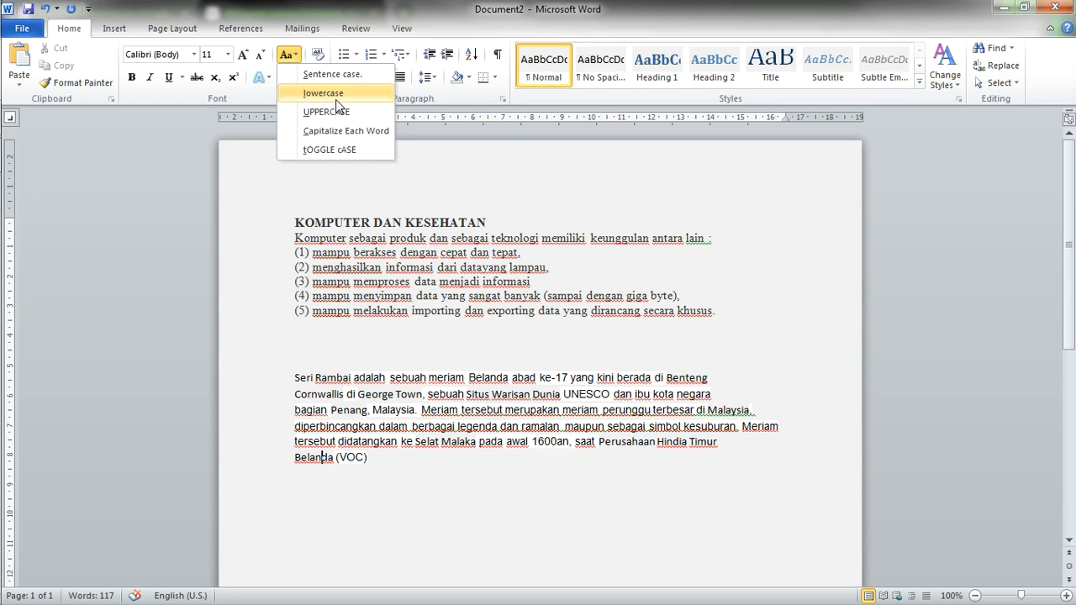
pyautogui.click(442, 199)
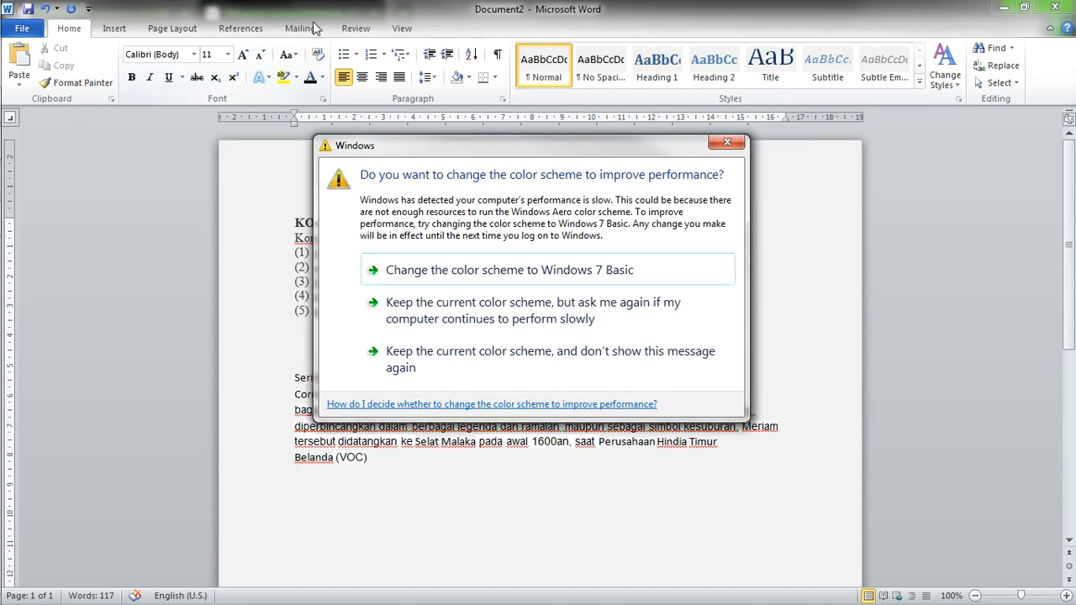
pyautogui.click(727, 142)
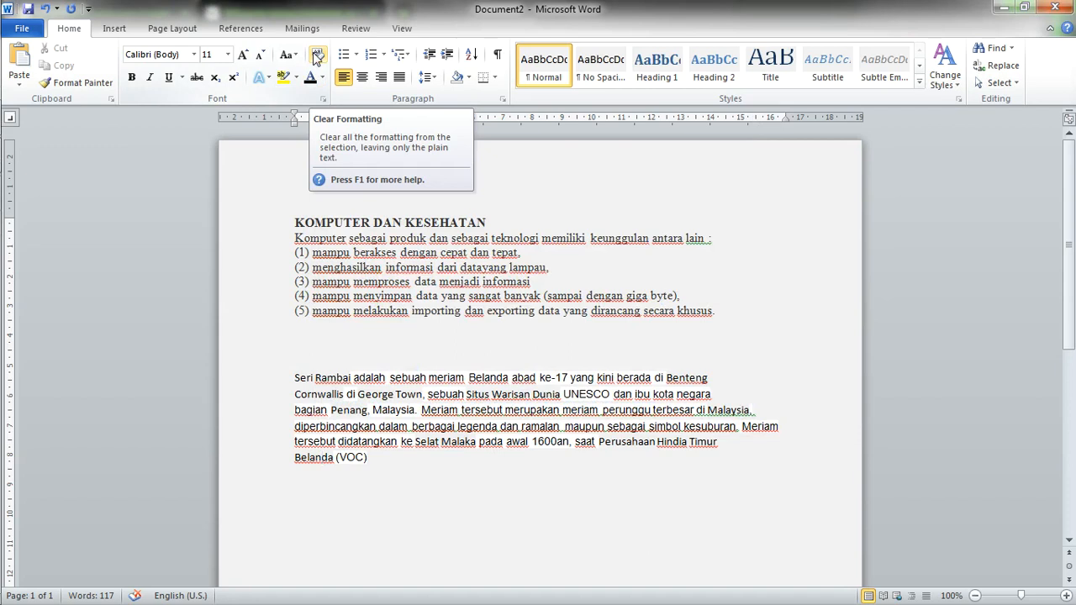
# Undo the last Format Painter change and clear all formatting from the whole Seri Rambai paragraph.
pyautogui.click(46, 8)
pyautogui.click(414, 392)
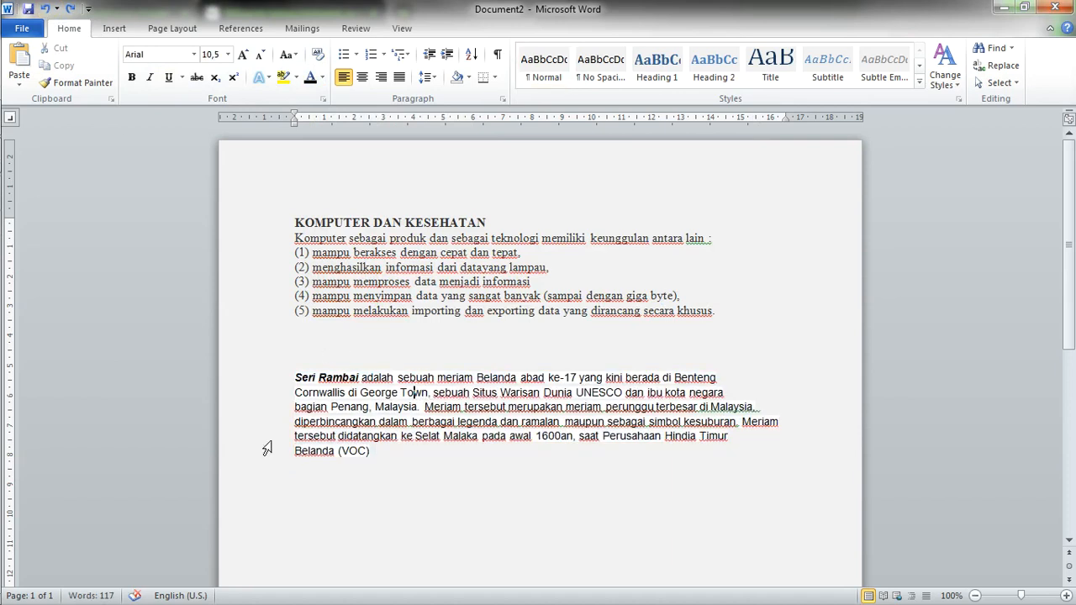
pyautogui.moveTo(405, 461); pyautogui.dragTo(295, 378)
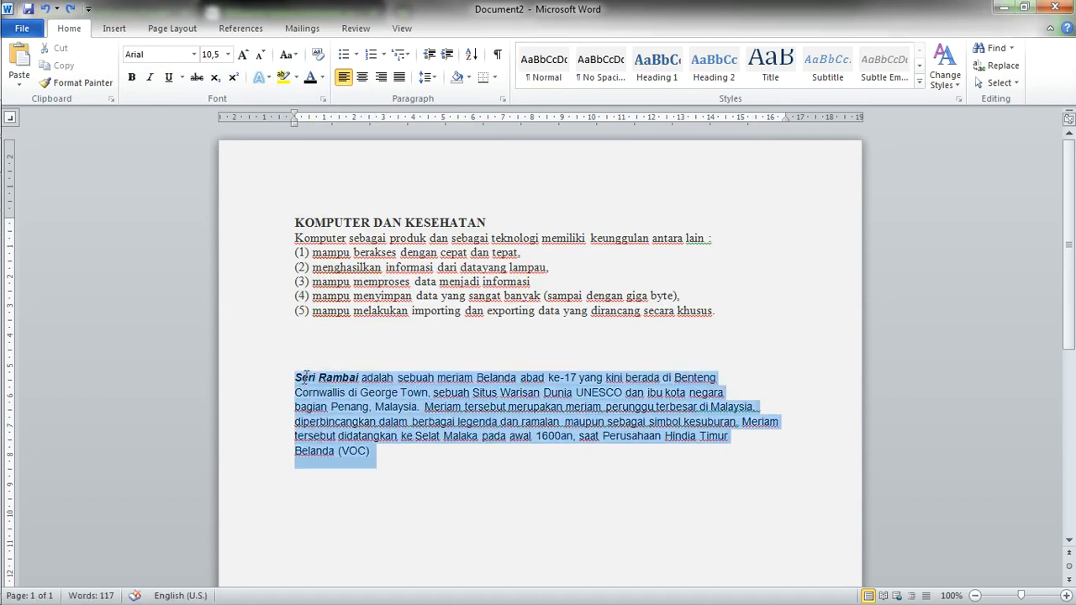
pyautogui.click(319, 56)
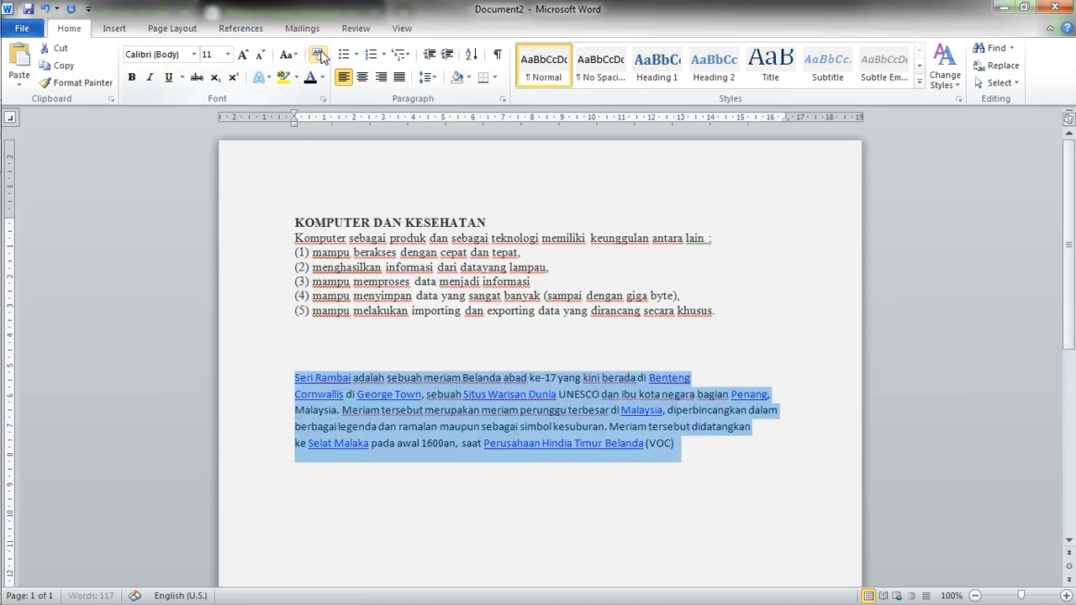
pyautogui.click(545, 419)
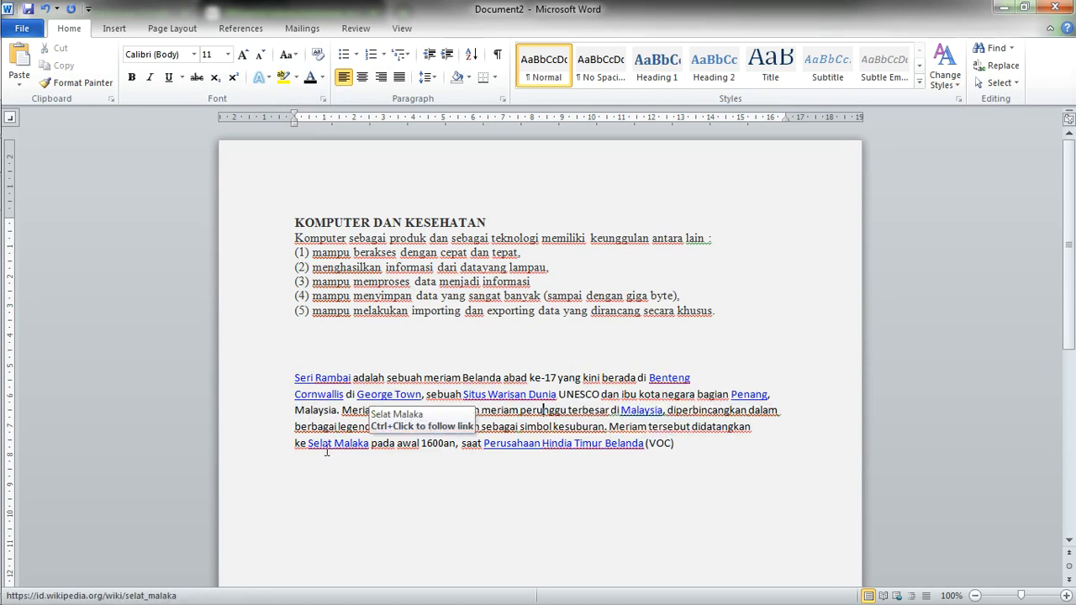
pyautogui.moveTo(759, 456); pyautogui.dragTo(294, 377)
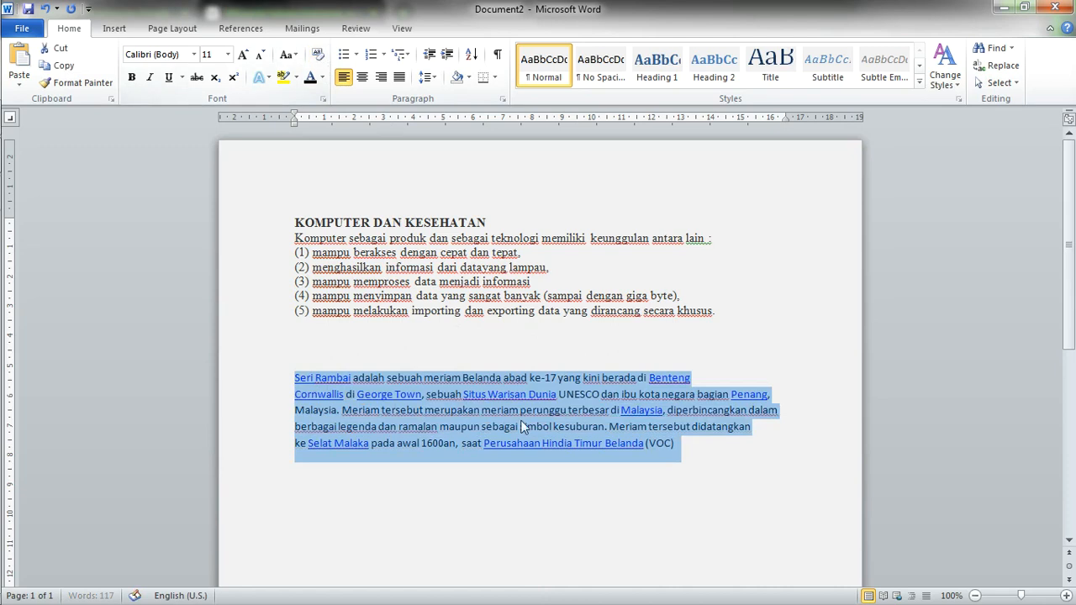
pyautogui.click(558, 392)
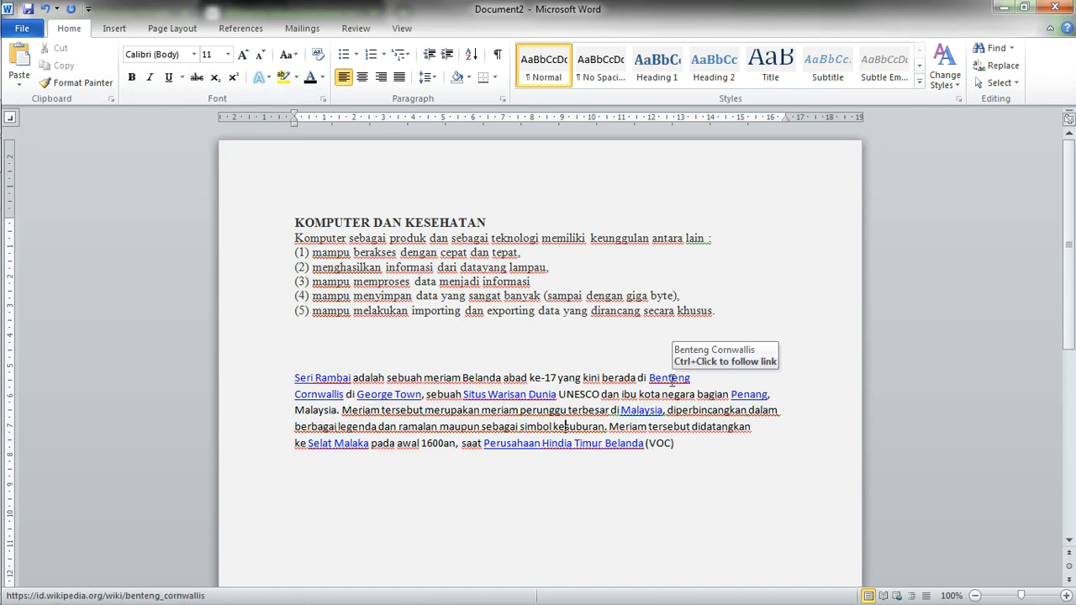
# Try to follow the Benteng Cornwallis hyperlink in the Seri Rambai paragraph, and close the resulting message.
pyautogui.click(672, 379)
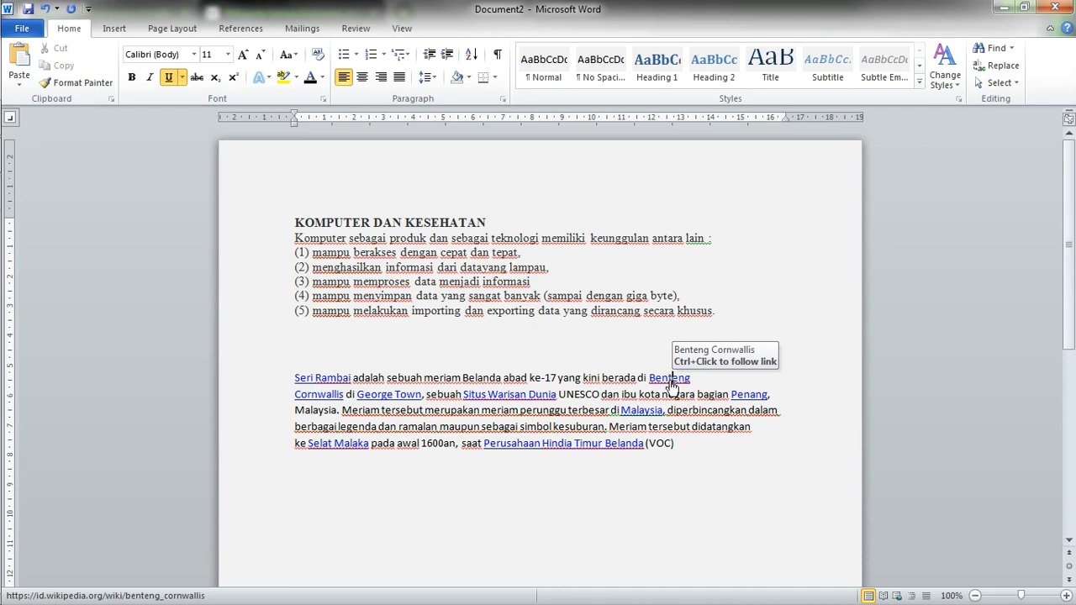
pyautogui.keyDown('ctrl'); pyautogui.click(670, 380); pyautogui.keyUp('ctrl')
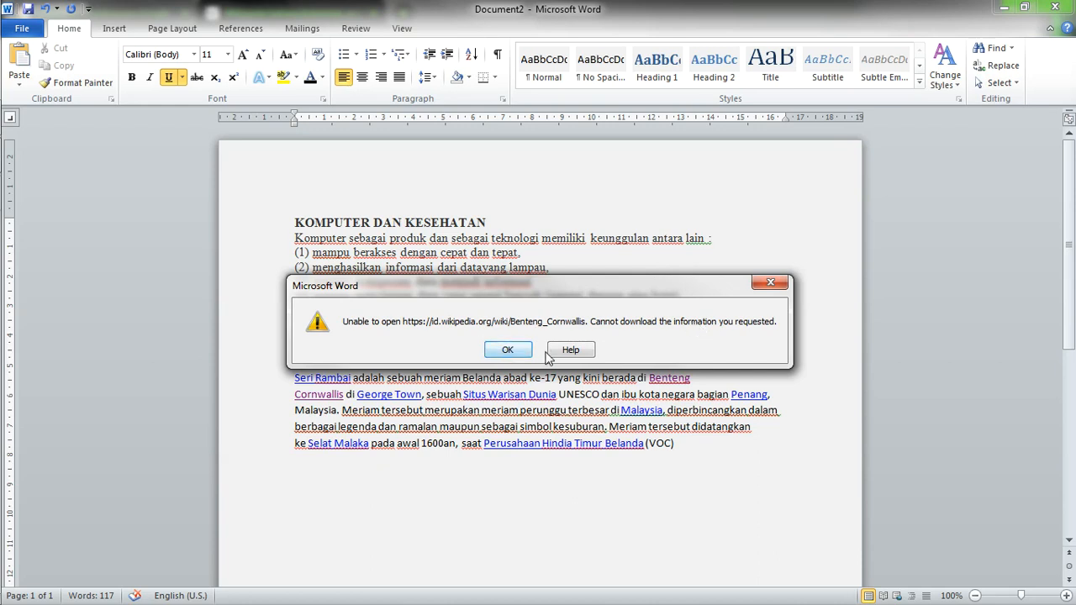
pyautogui.click(508, 350)
pyautogui.click(662, 425)
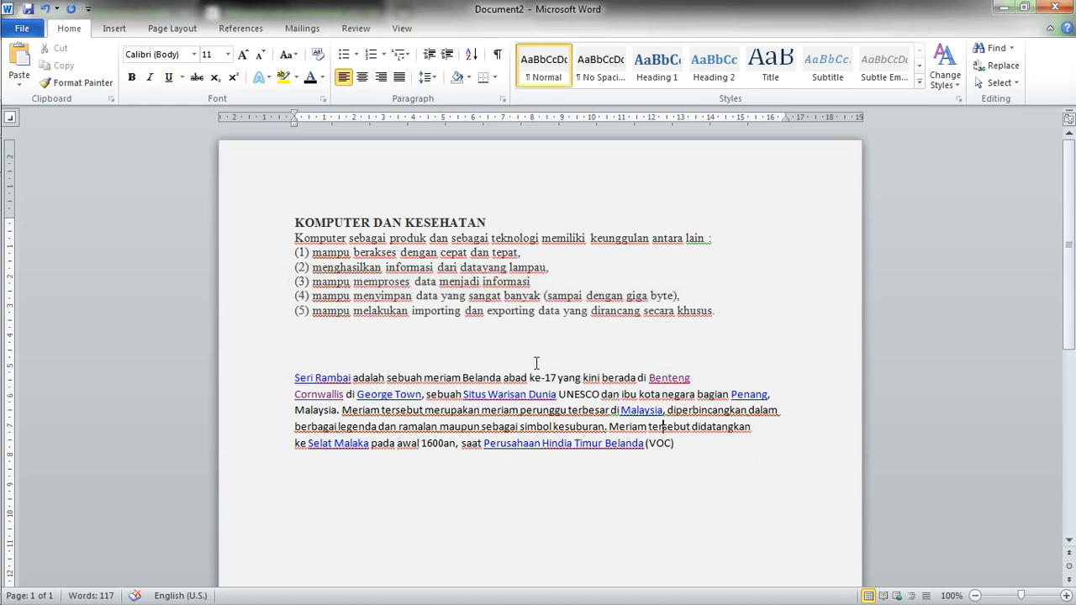
pyautogui.click(529, 393)
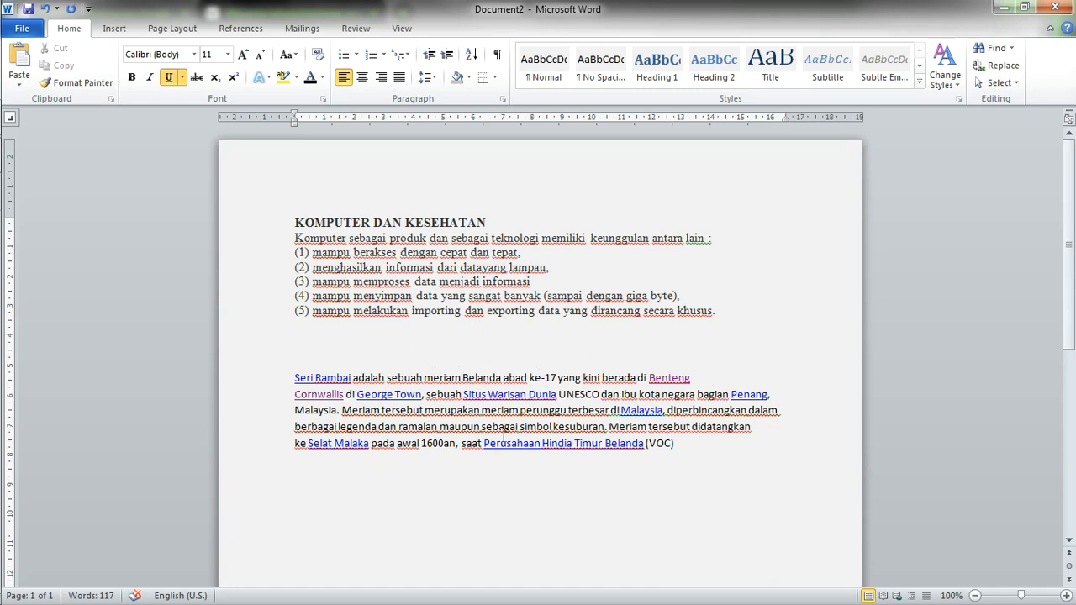
# Apply the plain text format found after "(VOC)" to the hyperlinked text of the Seri Rambai paragraph with Format Painter.
pyautogui.moveTo(688, 442)
pyautogui.mouseDown()
pyautogui.moveTo(449, 373)
pyautogui.moveTo(295, 378)
pyautogui.mouseUp()
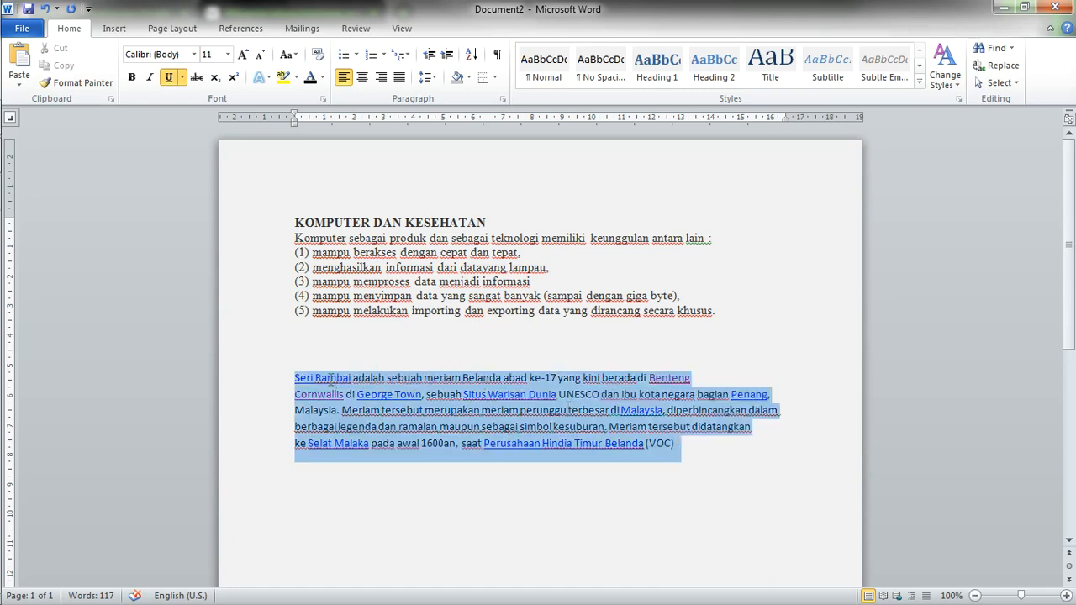
pyautogui.click(757, 468)
pyautogui.click(77, 82)
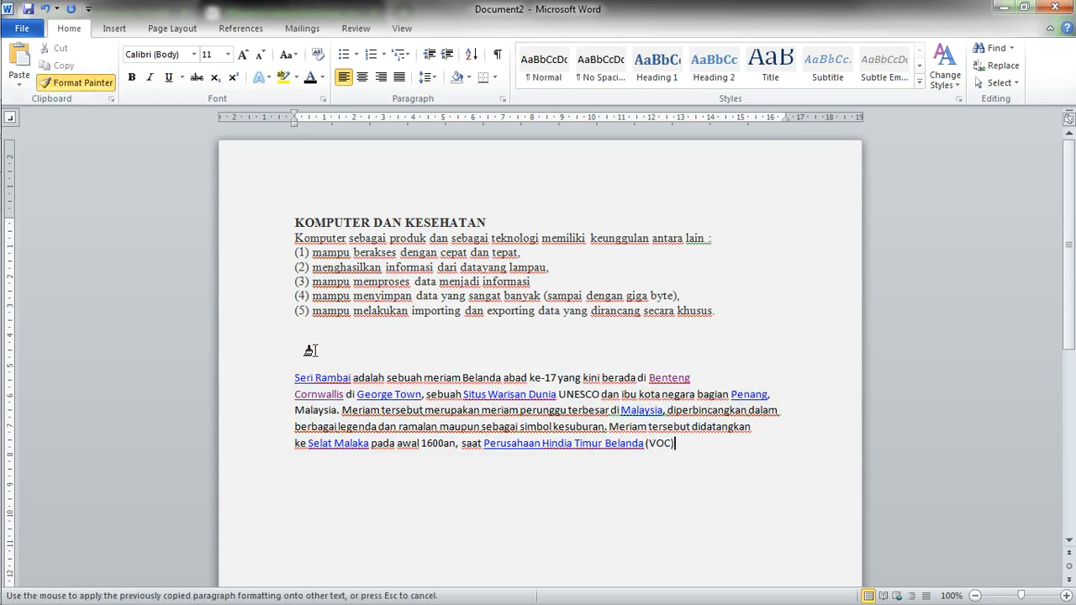
pyautogui.moveTo(293, 377)
pyautogui.mouseDown()
pyautogui.moveTo(554, 484)
pyautogui.moveTo(643, 502)
pyautogui.mouseUp()
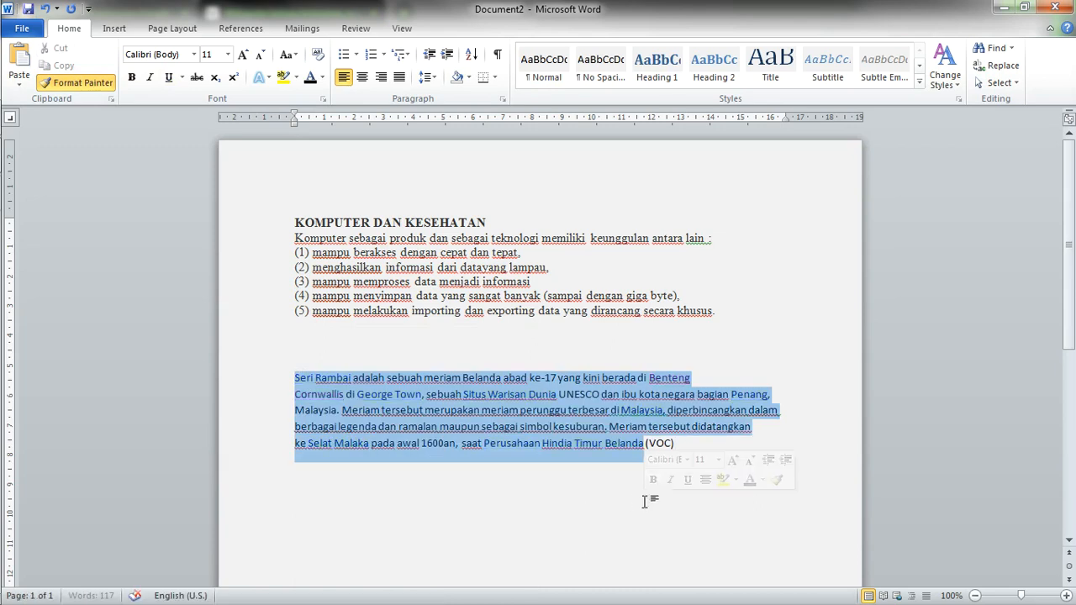
pyautogui.click(727, 438)
pyautogui.click(328, 377)
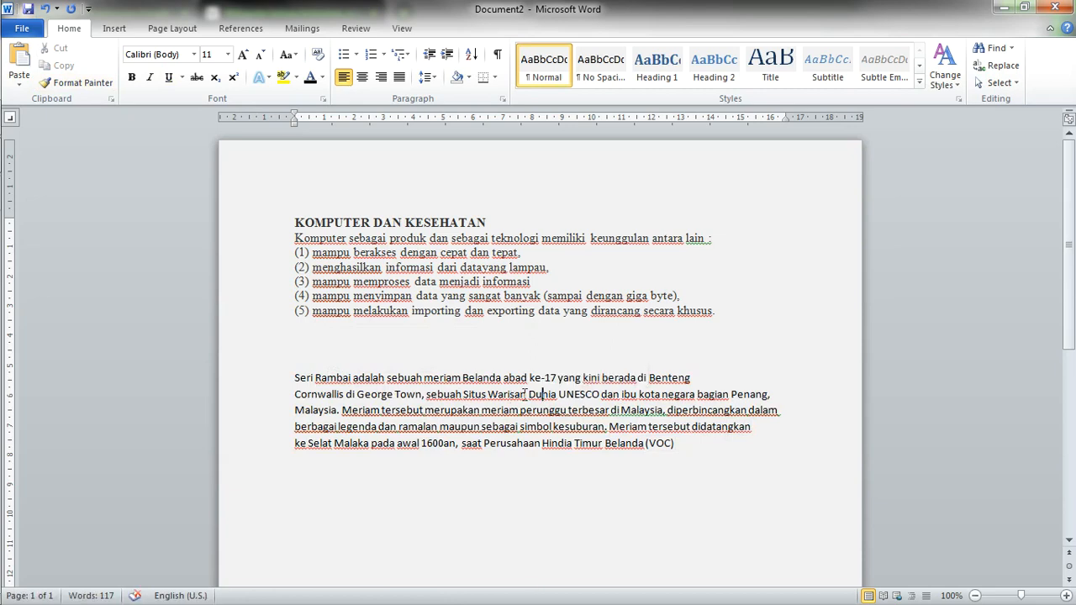
pyautogui.moveTo(709, 461); pyautogui.dragTo(173, 377)
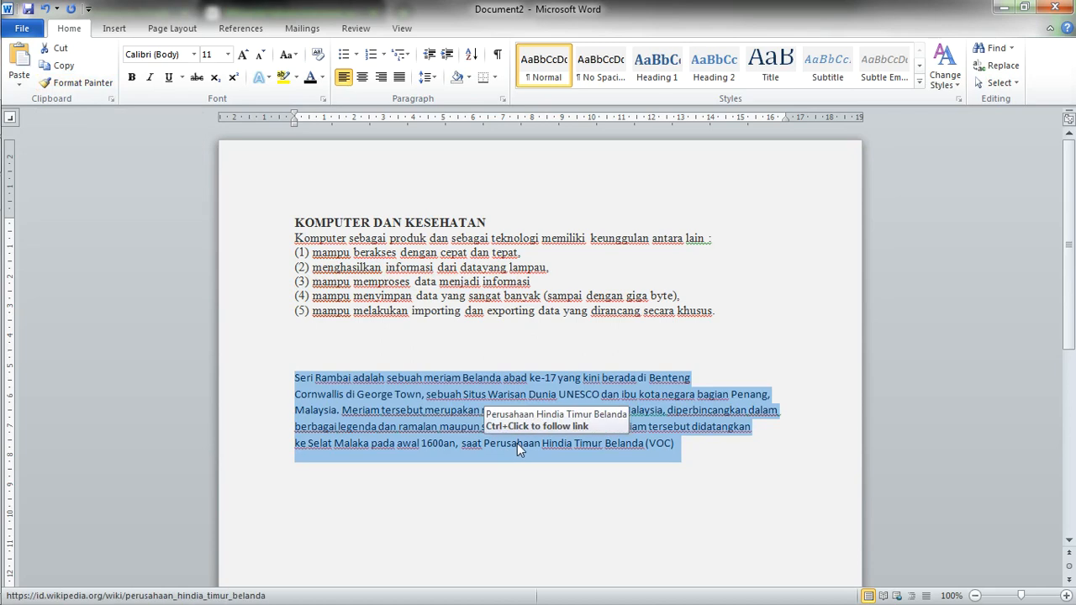
pyautogui.click(566, 443)
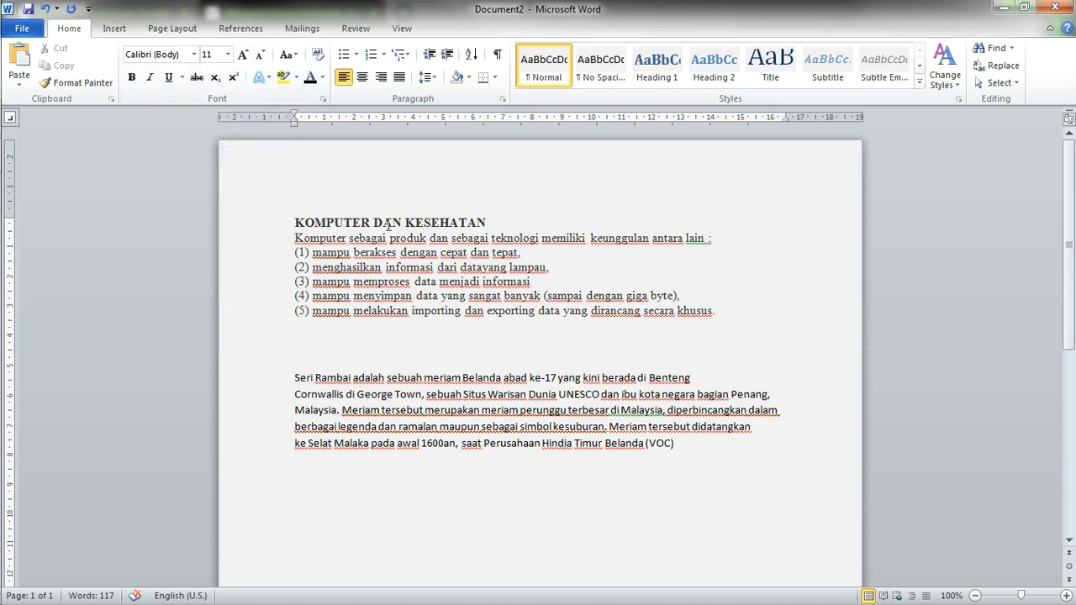
# Check the bold formatting on the title KOMPUTER DAN KESEHATAN.
pyautogui.click(476, 222)
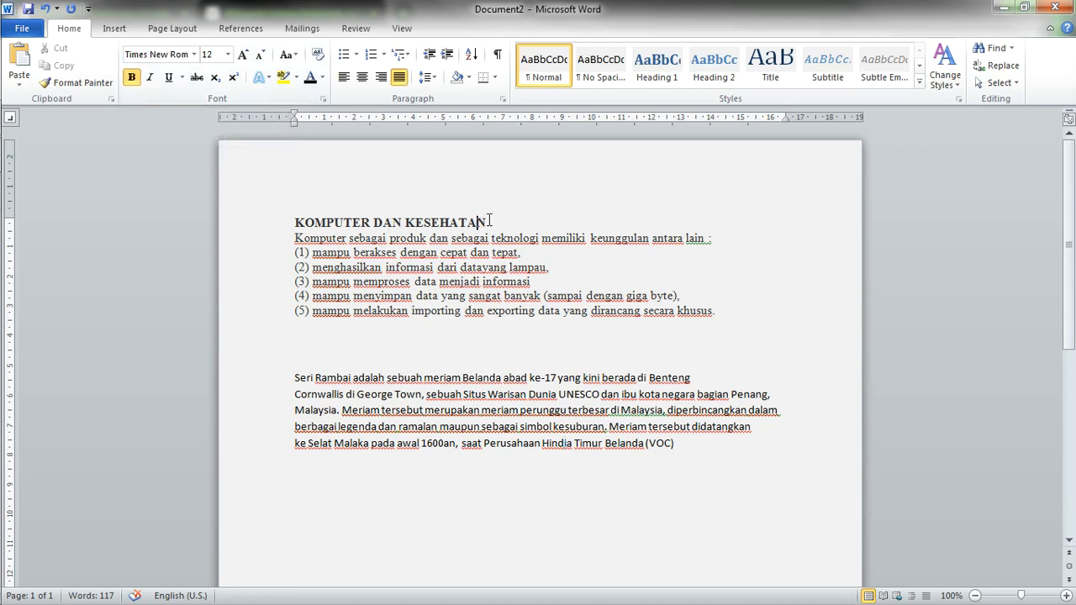
pyautogui.moveTo(501, 220); pyautogui.dragTo(328, 221)
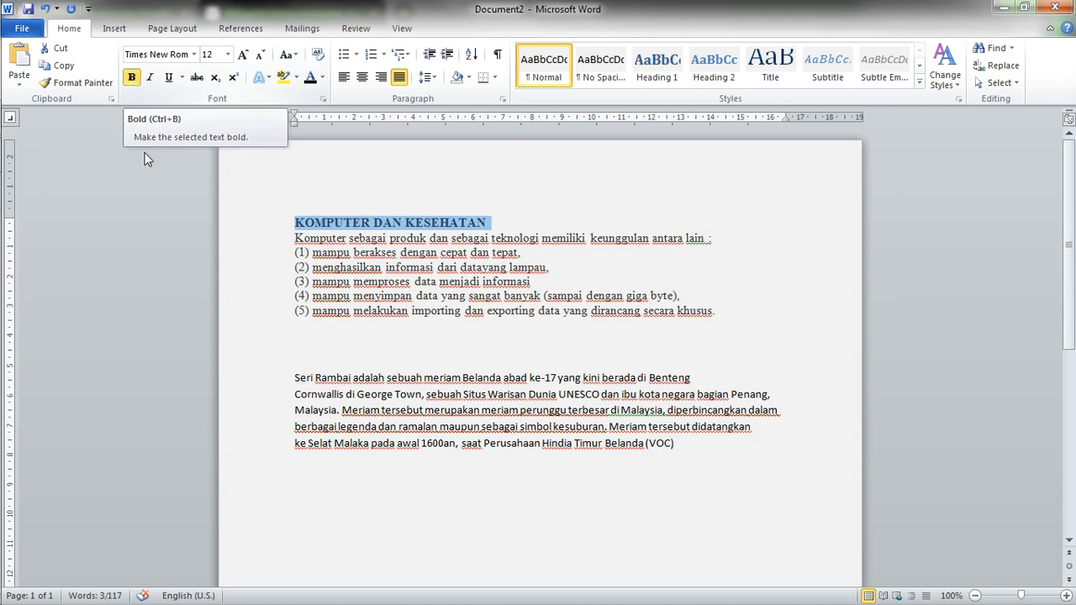
pyautogui.click(477, 359)
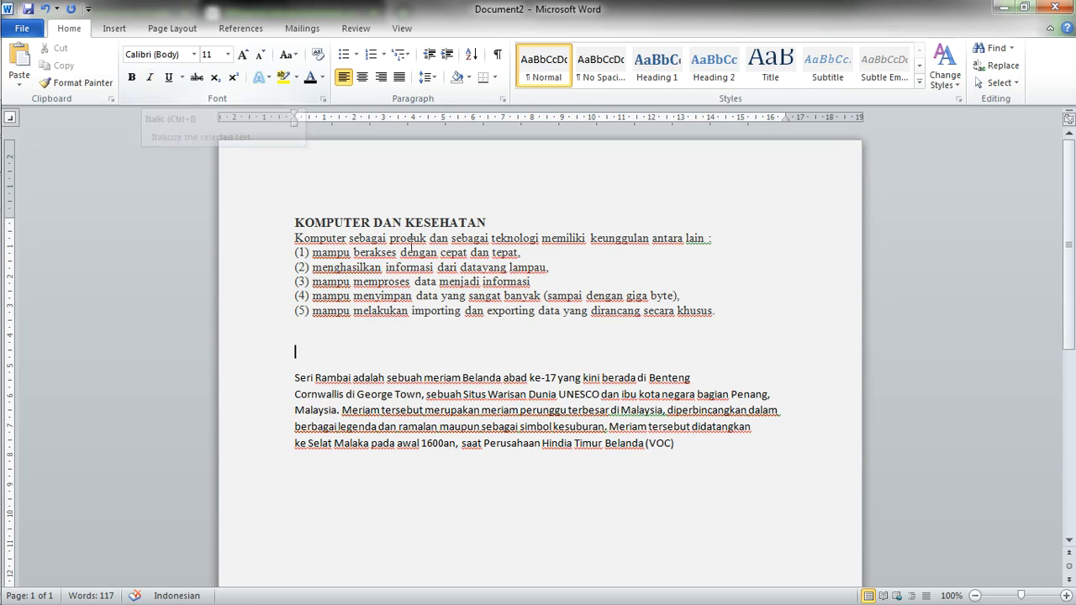
# Italicize the word "byte" in point (4) of the list.
pyautogui.click(570, 286)
pyautogui.moveTo(652, 295); pyautogui.dragTo(674, 296)
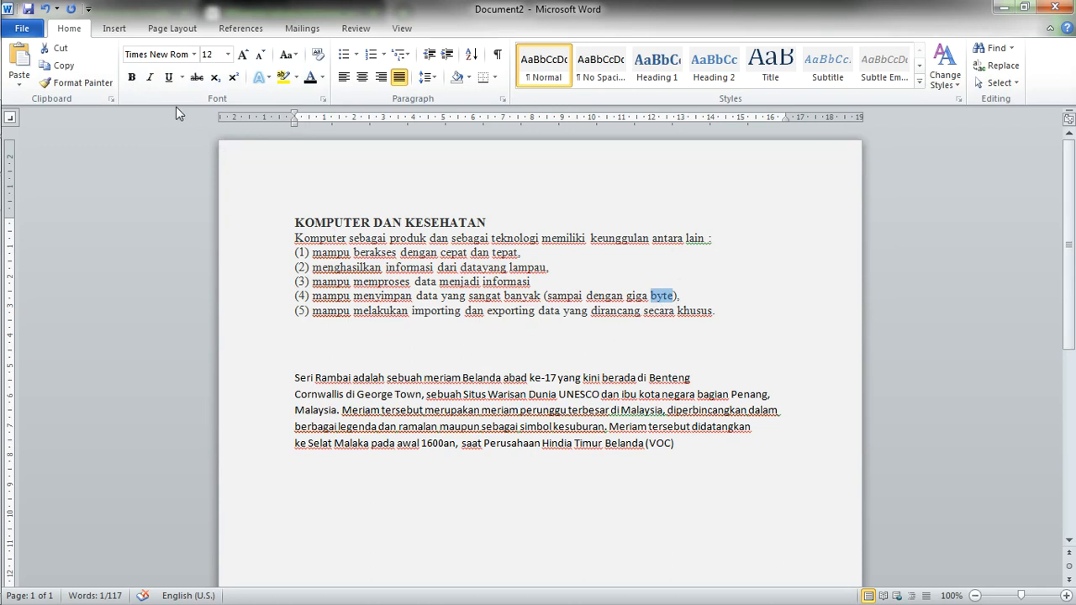
pyautogui.click(150, 76)
pyautogui.click(682, 339)
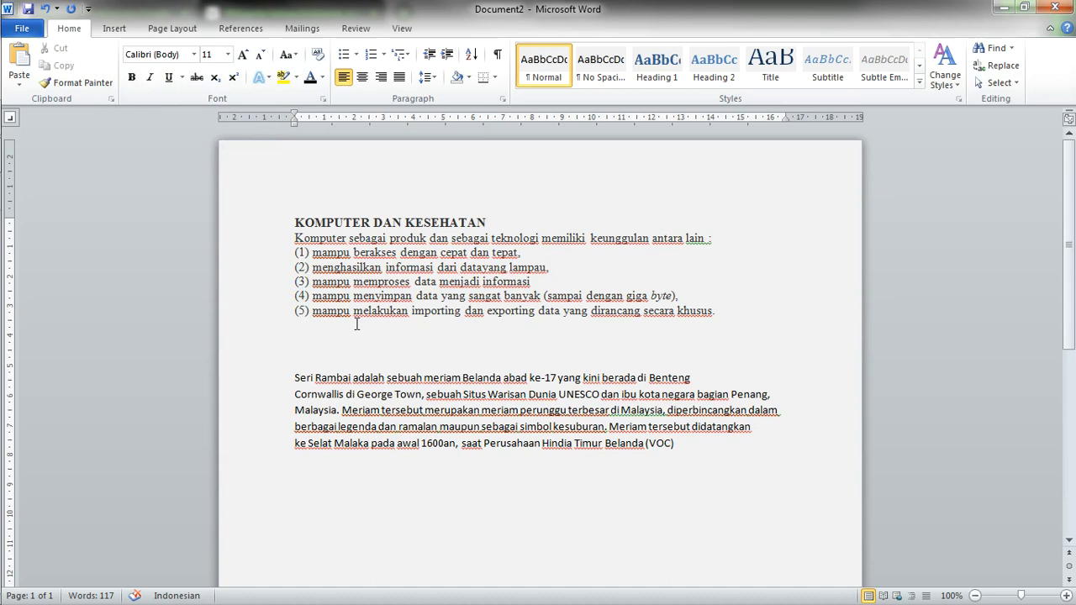
# Underline the title KOMPUTER DAN KESEHATAN and insert a blank line below it.
pyautogui.moveTo(489, 223); pyautogui.dragTo(294, 222)
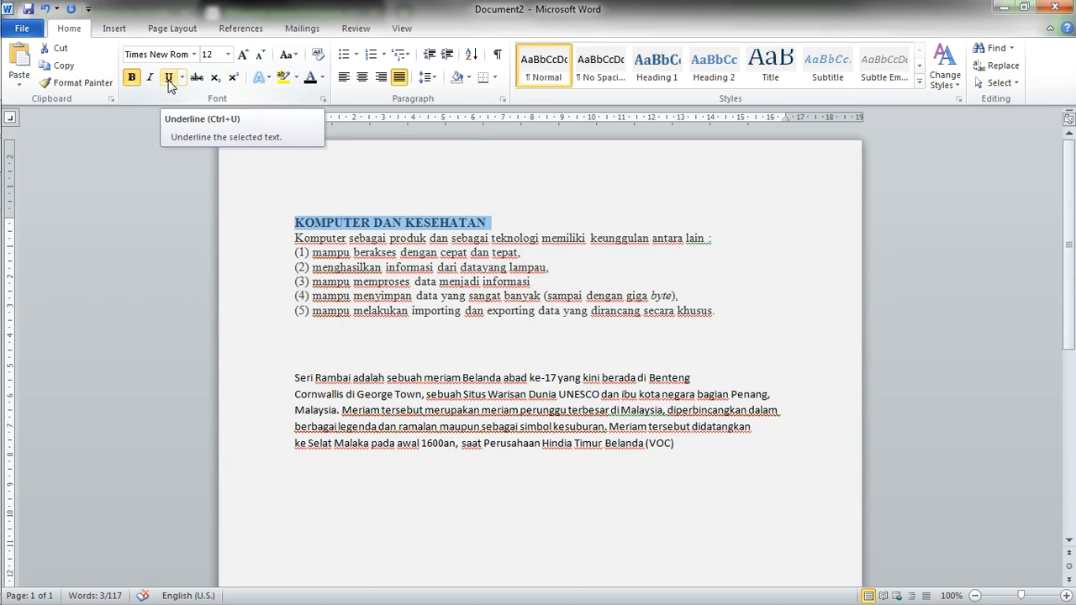
pyautogui.click(168, 78)
pyautogui.click(357, 323)
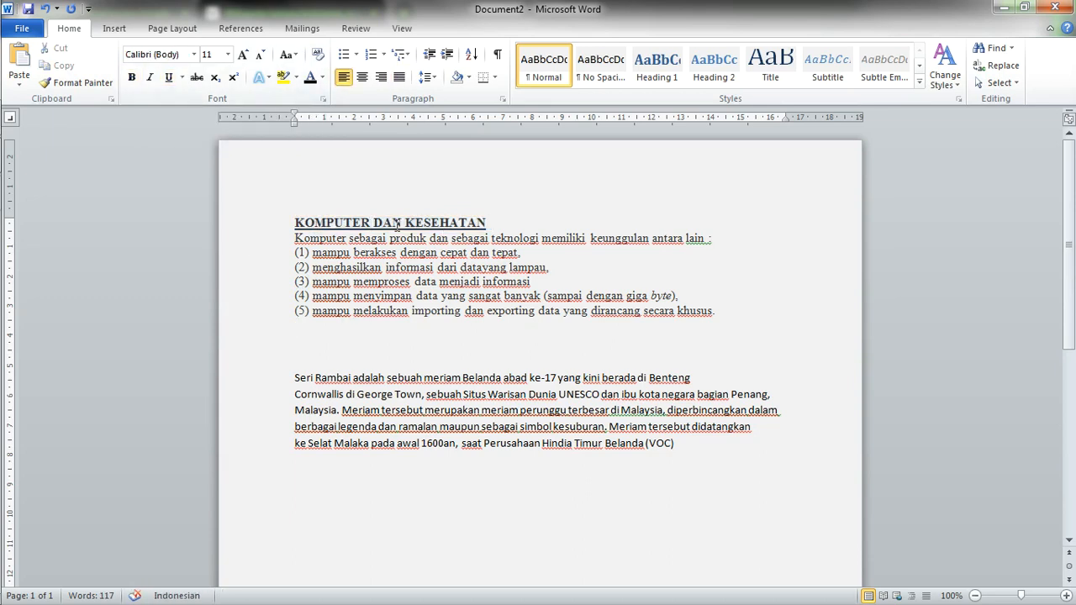
pyautogui.click(513, 222)
pyautogui.press('Return')
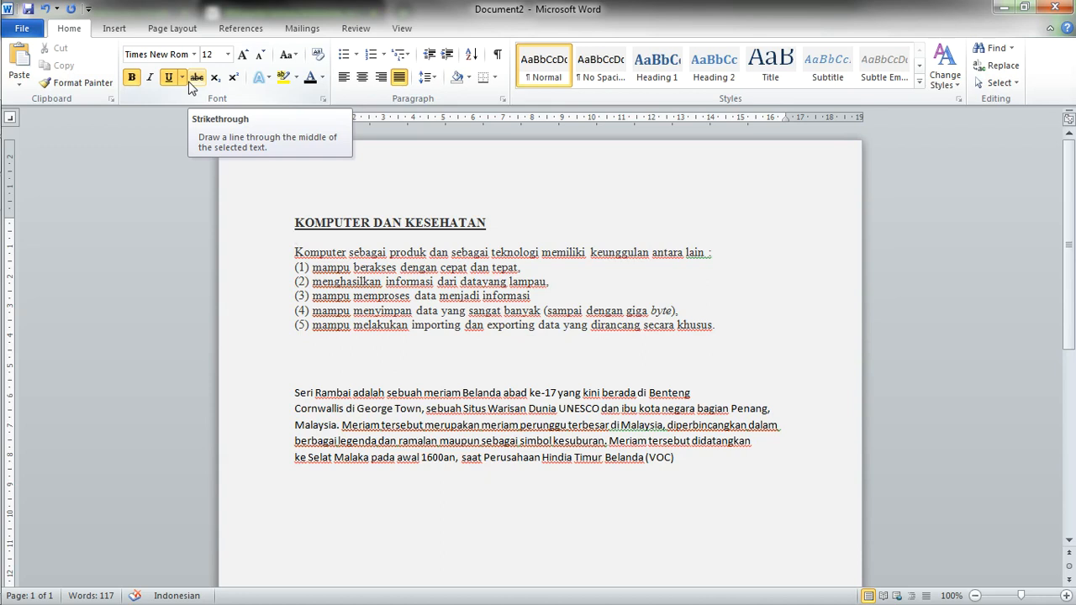
# Apply strikethrough to the word KESEHATAN in the title.
pyautogui.moveTo(488, 225); pyautogui.dragTo(377, 216)
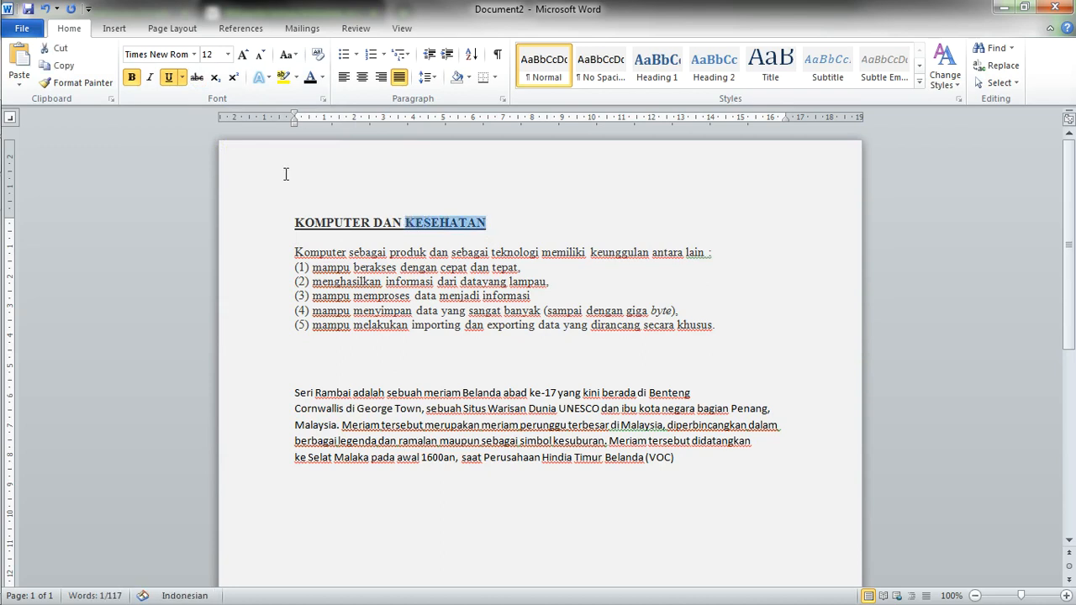
pyautogui.click(196, 76)
pyautogui.click(505, 334)
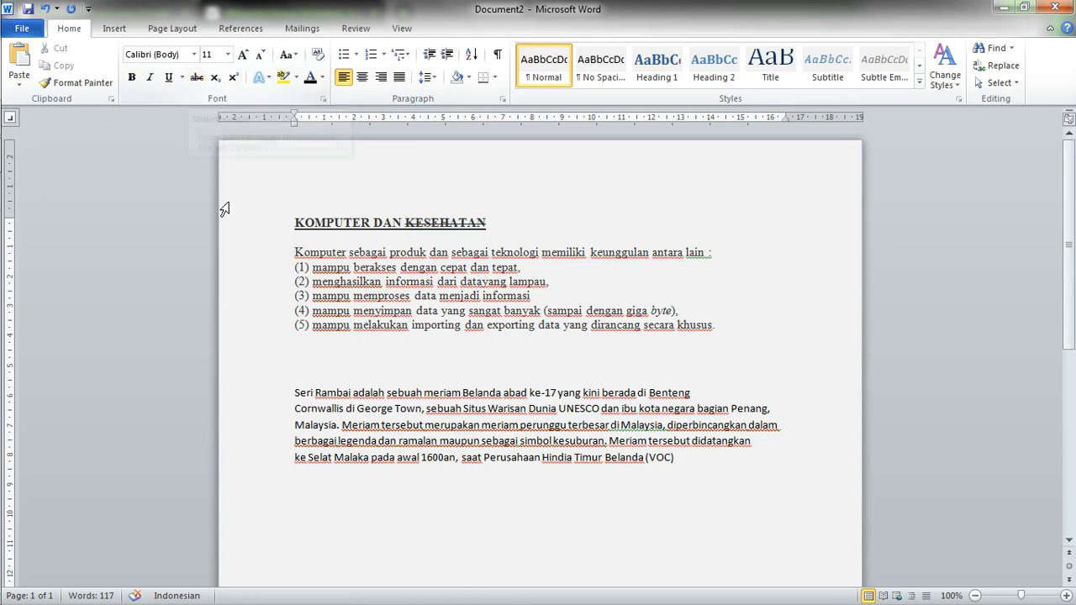
# Format the word "khusus" at the end of point (5) as subscript.
pyautogui.click(214, 82)
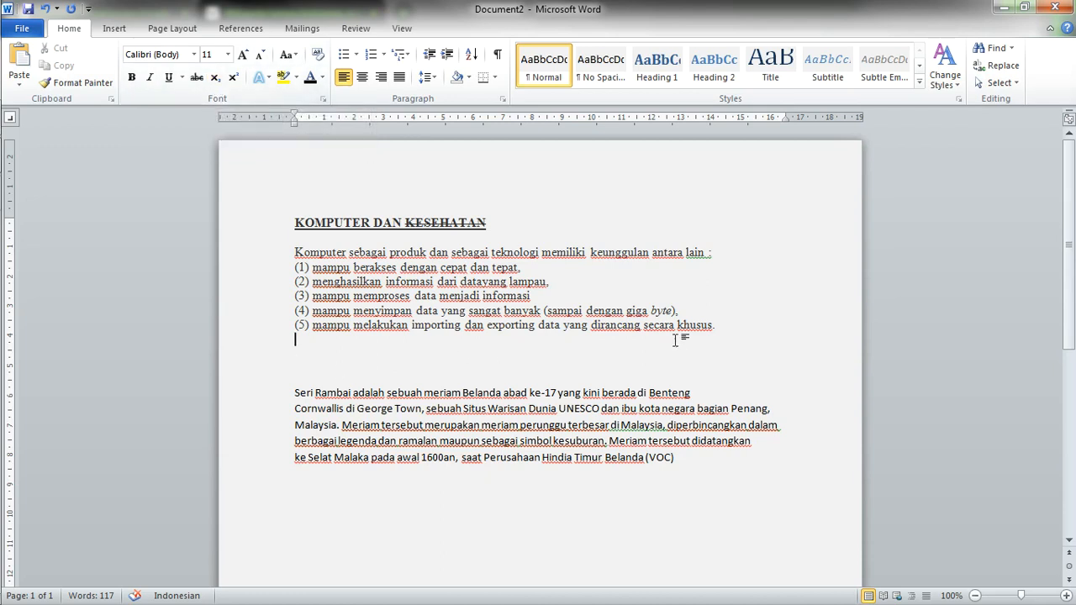
pyautogui.moveTo(715, 325); pyautogui.dragTo(677, 326)
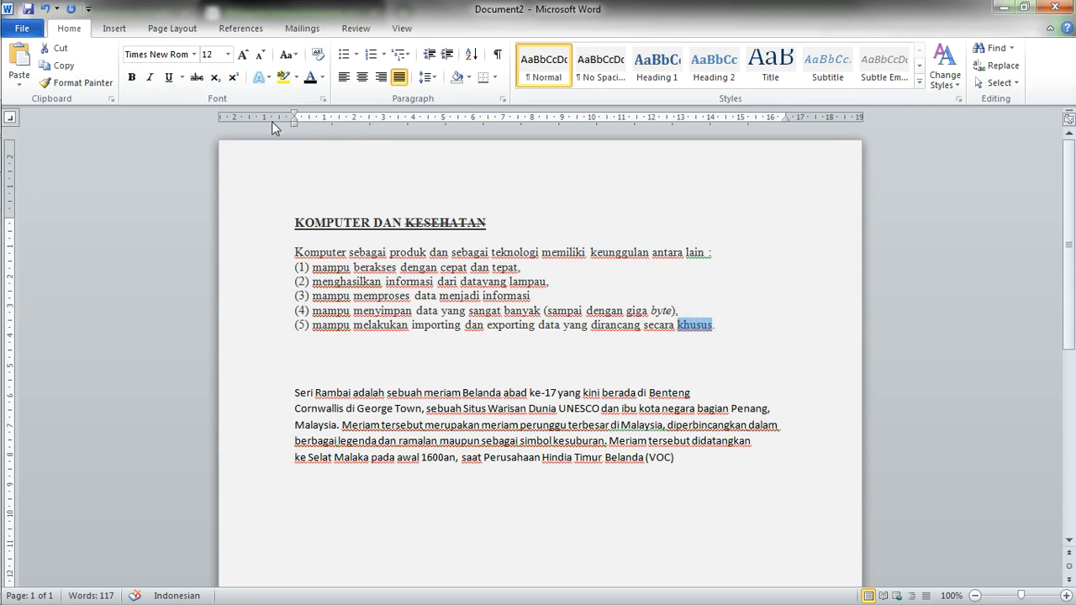
pyautogui.click(214, 82)
pyautogui.click(569, 325)
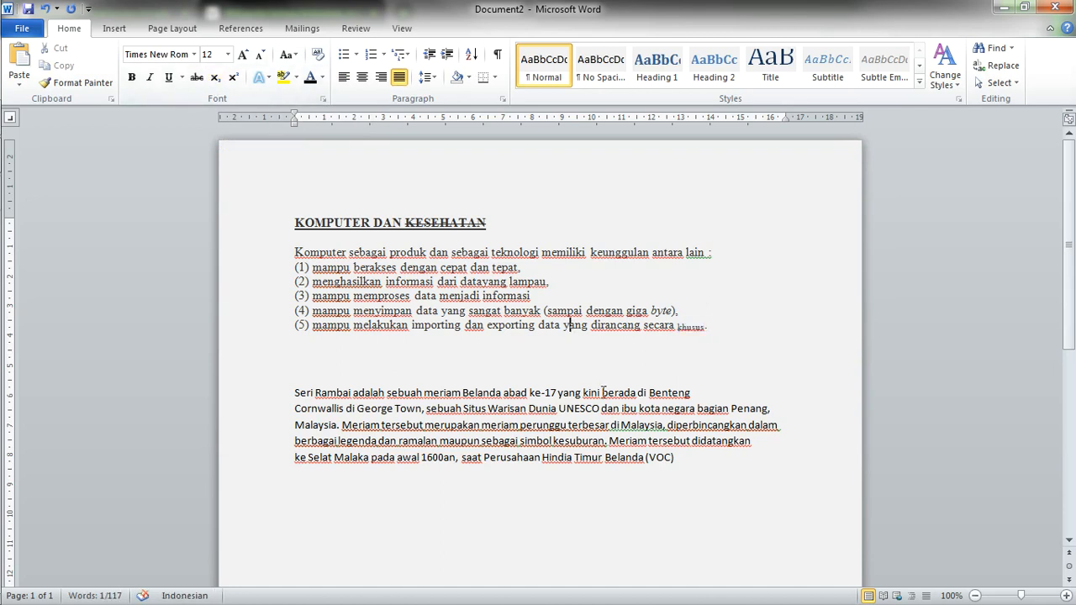
# Remove the subscript formatting from "khusus." in point (5).
pyautogui.click(678, 328)
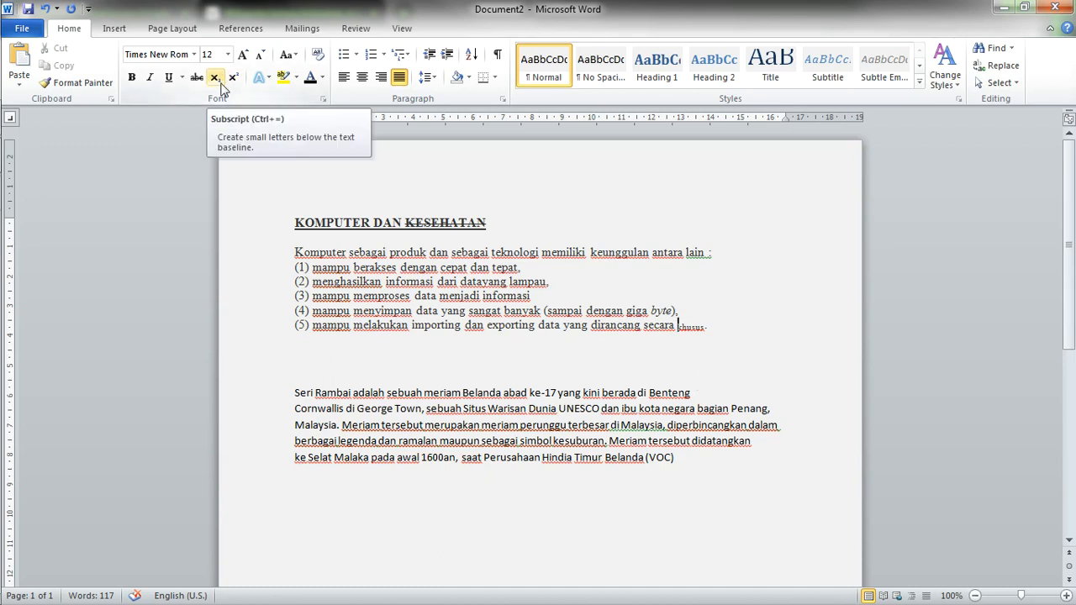
pyautogui.moveTo(726, 329); pyautogui.dragTo(687, 323)
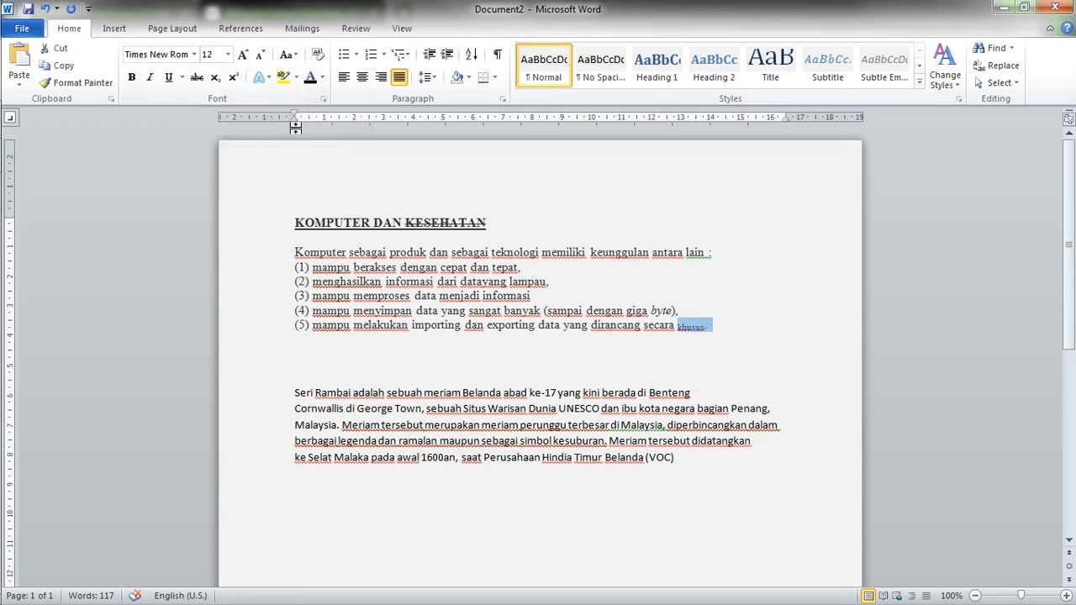
pyautogui.click(215, 76)
pyautogui.click(570, 370)
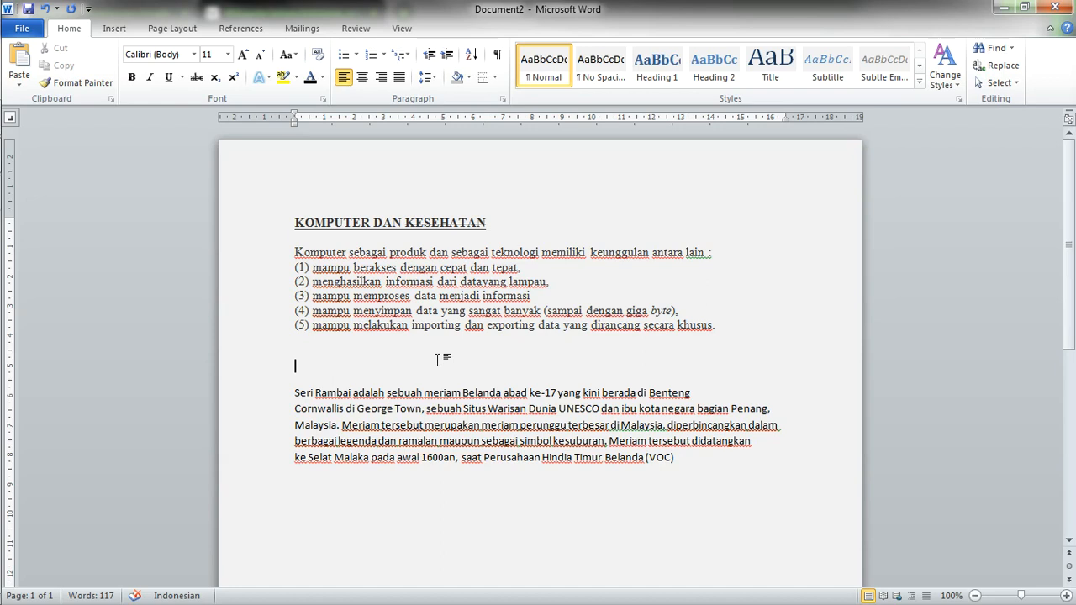
# Enter 122 on the blank line above the Seri Rambai paragraph and format its last 2 as superscript.
pyautogui.write('122')
pyautogui.moveTo(313, 369); pyautogui.dragTo(306, 370)
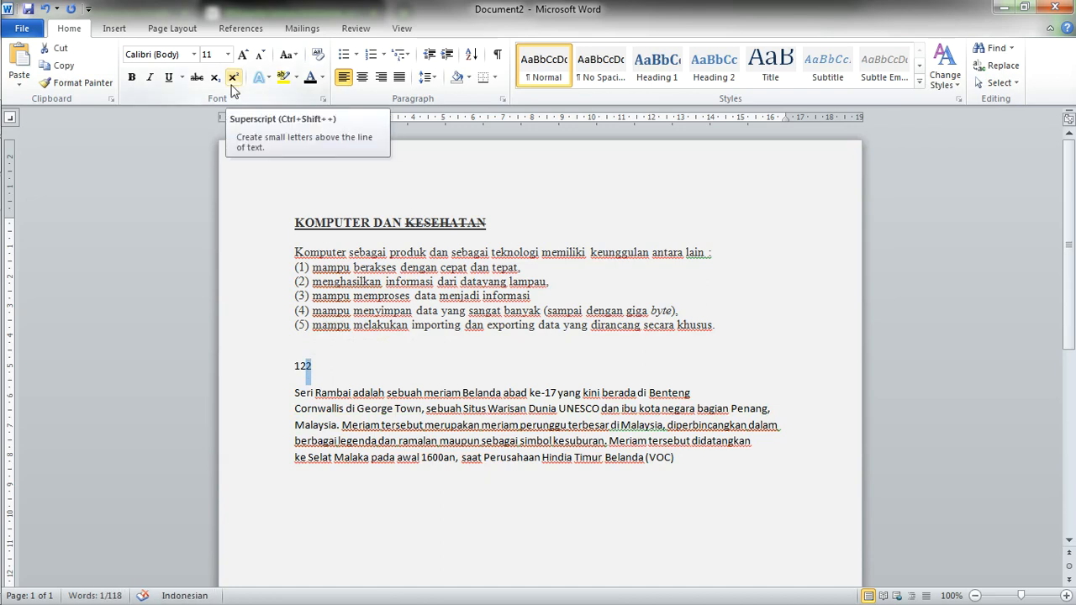
pyautogui.click(313, 365)
pyautogui.moveTo(312, 365); pyautogui.dragTo(307, 365)
pyautogui.click(315, 349)
pyautogui.click(233, 77)
pyautogui.click(484, 424)
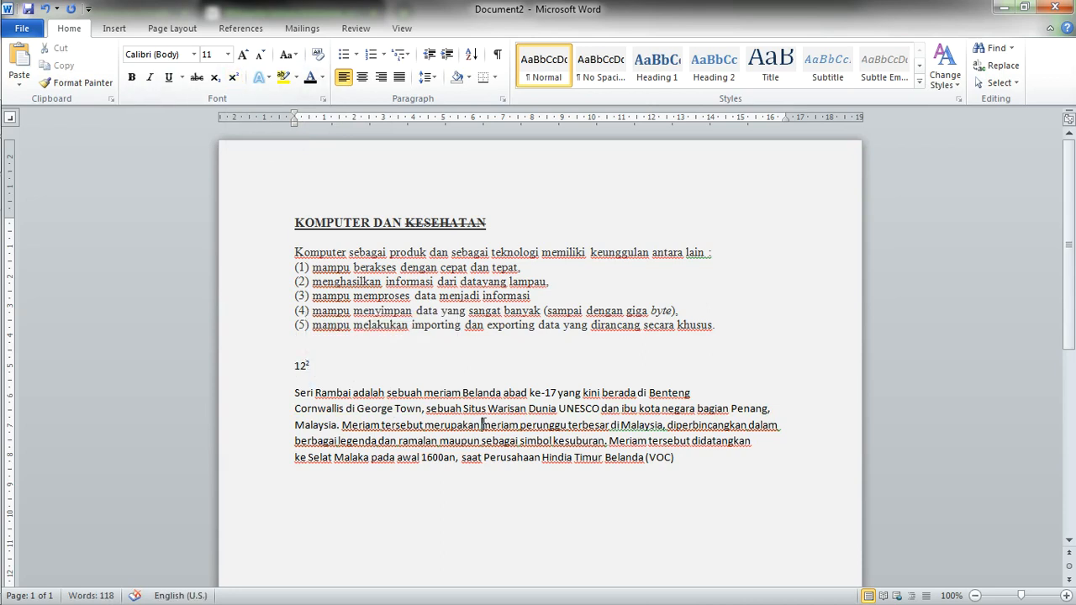
# View the text effects gallery without applying an effect.
pyautogui.click(266, 76)
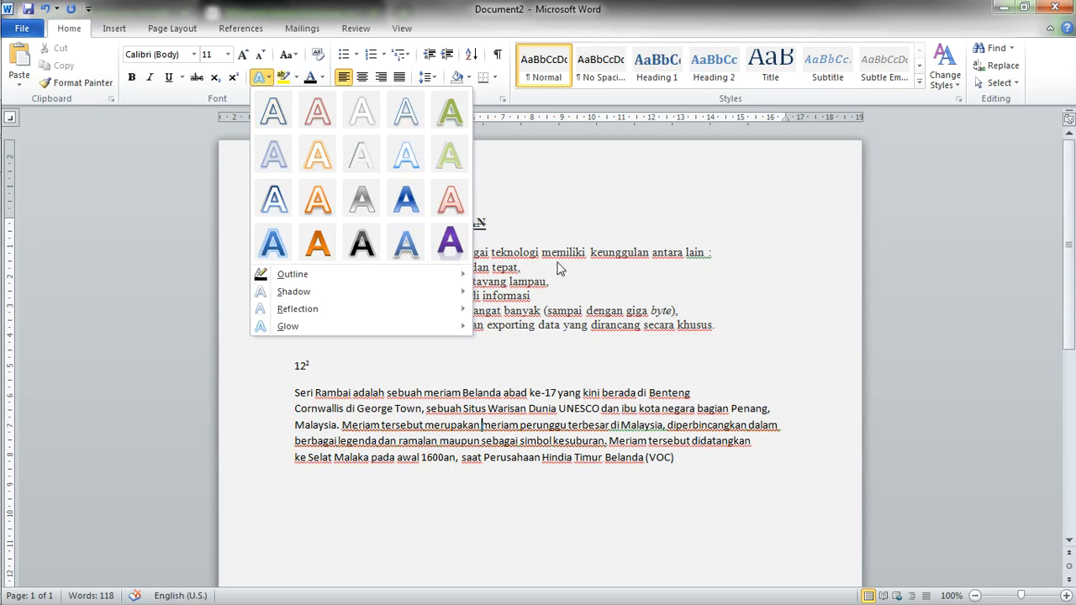
pyautogui.click(653, 253)
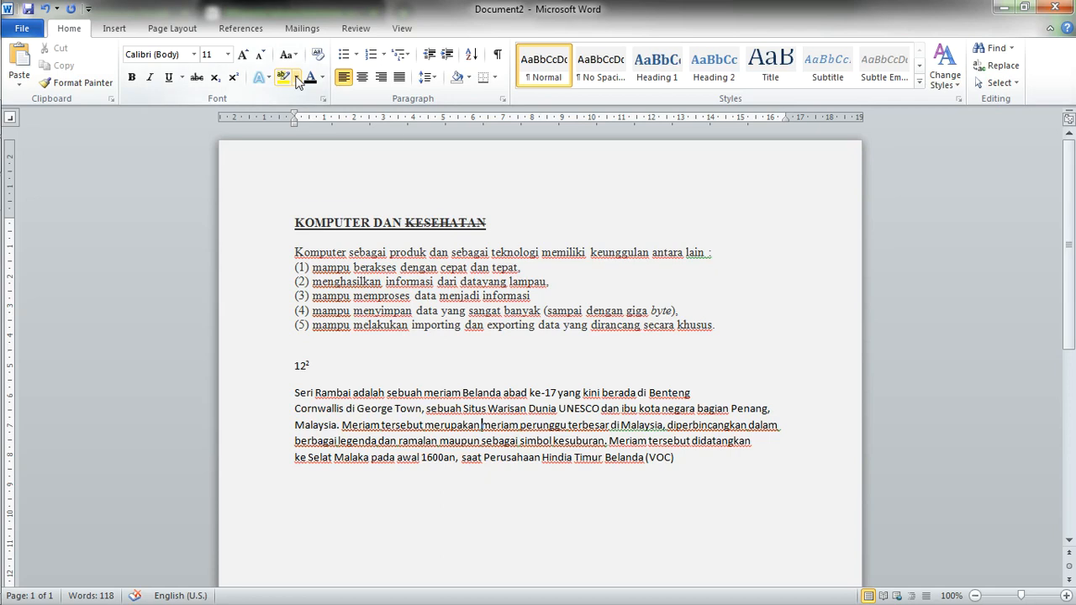
# Highlight the text from "Komputer sebagai produk" through "(sampai dengan" in point (4) in yellow.
pyautogui.click(296, 77)
pyautogui.click(290, 95)
pyautogui.click(376, 252)
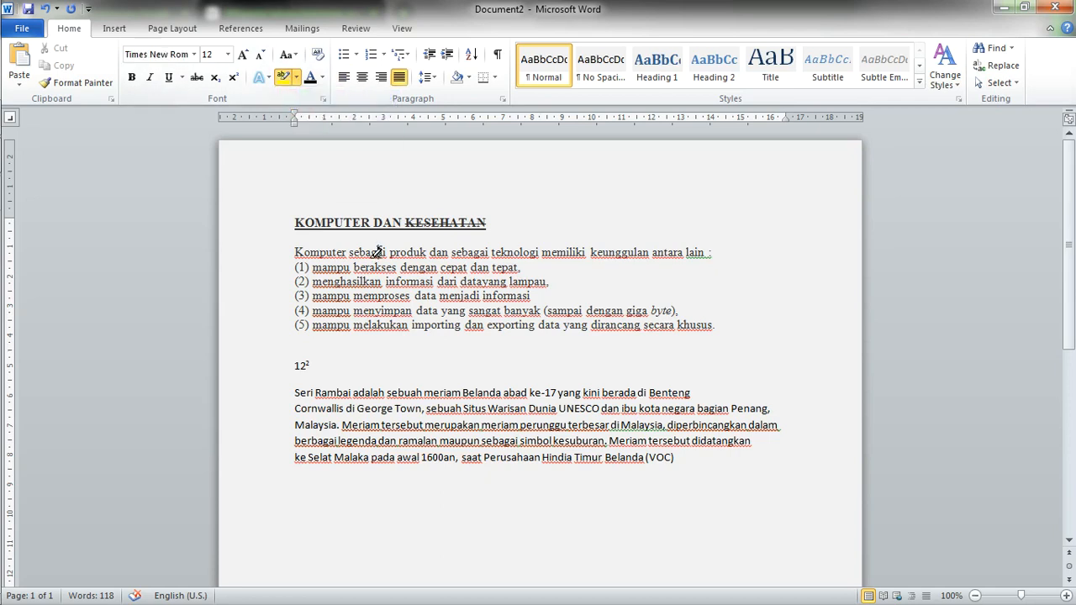
pyautogui.moveTo(622, 311); pyautogui.dragTo(255, 251)
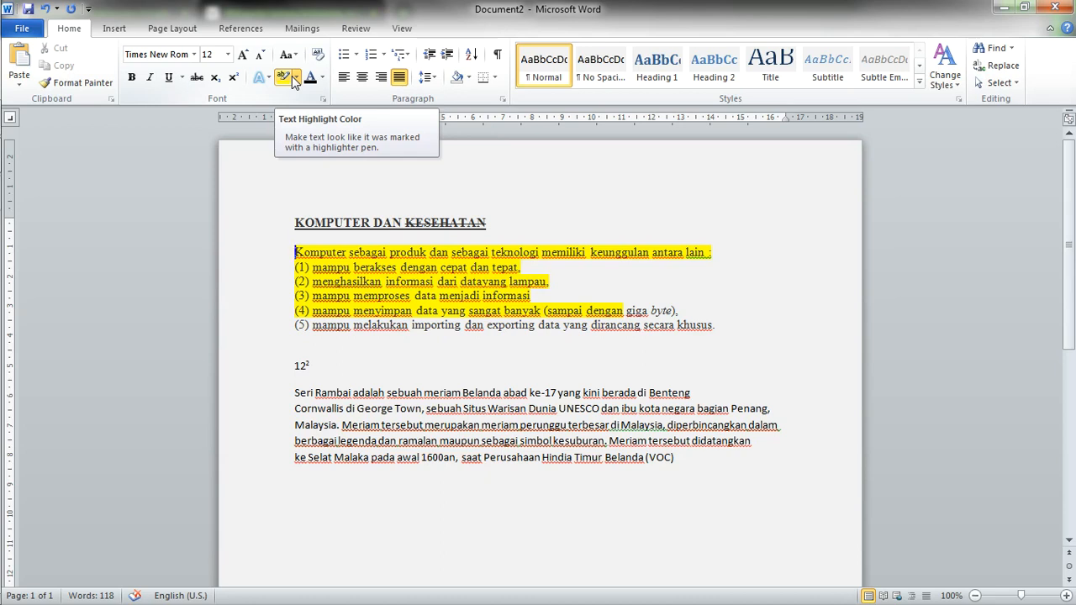
# Set the font color of the word "data" in point (3) to Automatic.
pyautogui.click(434, 295)
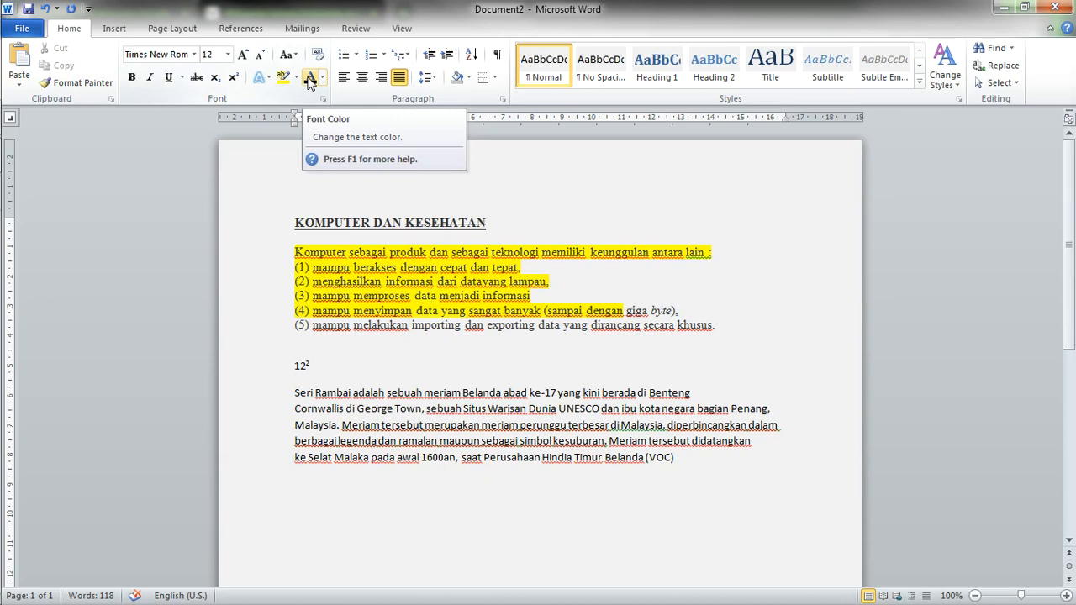
pyautogui.click(322, 77)
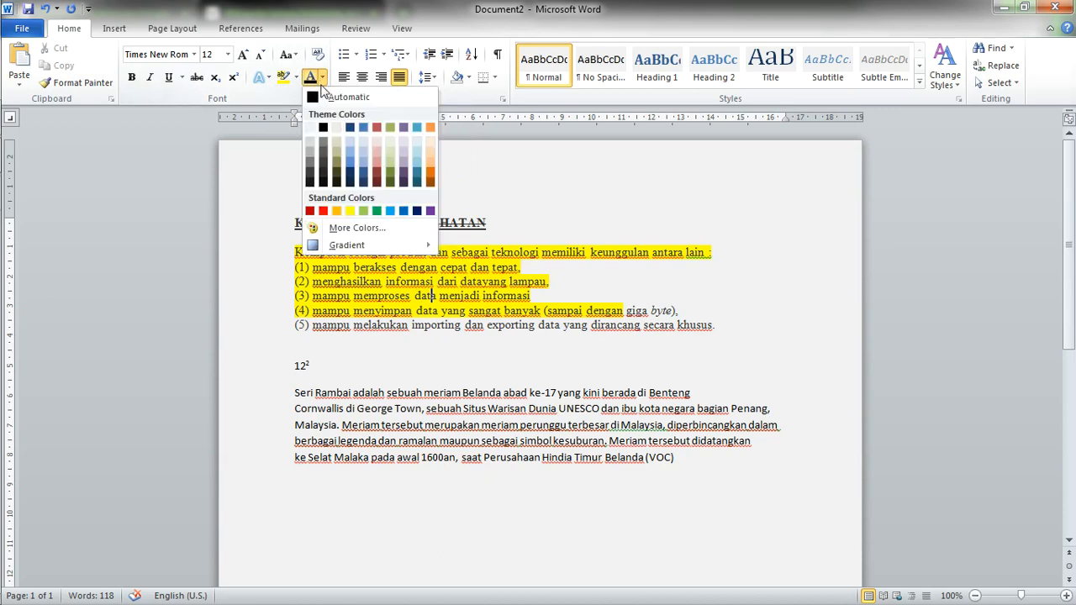
pyautogui.click(336, 96)
# Extend the yellow highlight to the end of point (4), and clear the highlighting from the introduction and list.
pyautogui.moveTo(726, 314); pyautogui.dragTo(296, 238)
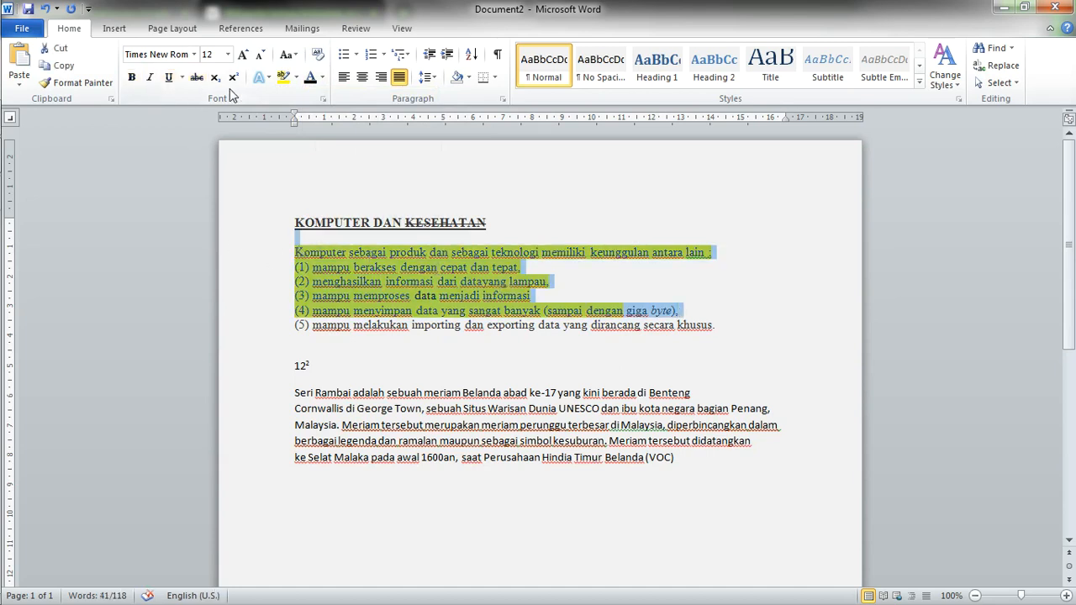
pyautogui.click(284, 78)
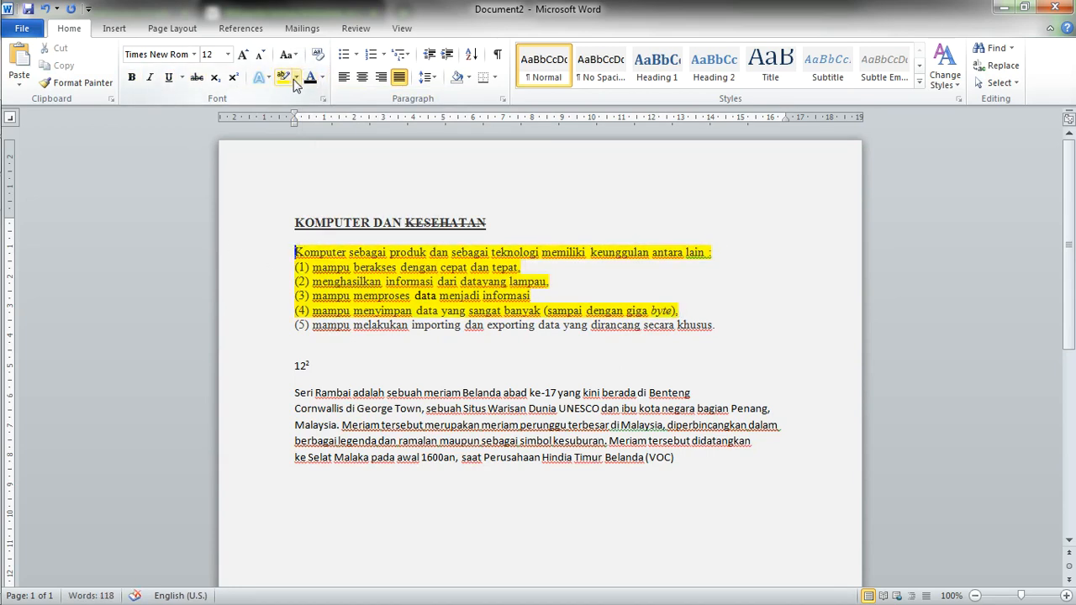
pyautogui.click(296, 77)
pyautogui.click(298, 166)
pyautogui.moveTo(298, 244)
pyautogui.mouseDown()
pyautogui.moveTo(781, 305)
pyautogui.moveTo(752, 326)
pyautogui.mouseUp()
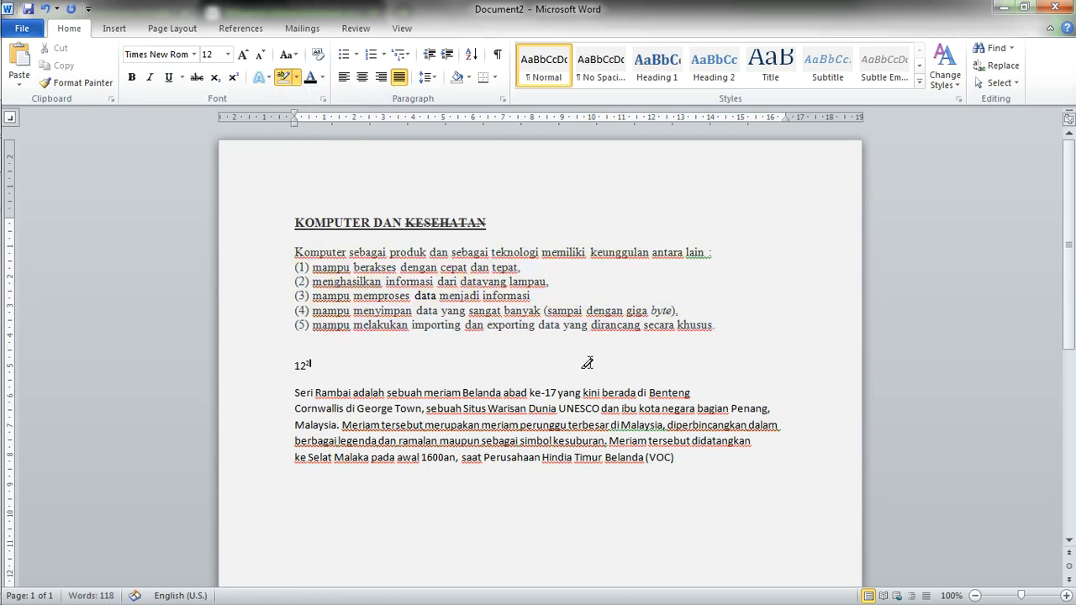
# Delete the superscripted number and the extra blank line between the list and the Seri Rambai paragraph.
pyautogui.moveTo(332, 363); pyautogui.dragTo(276, 368)
pyautogui.press('BackSpace')
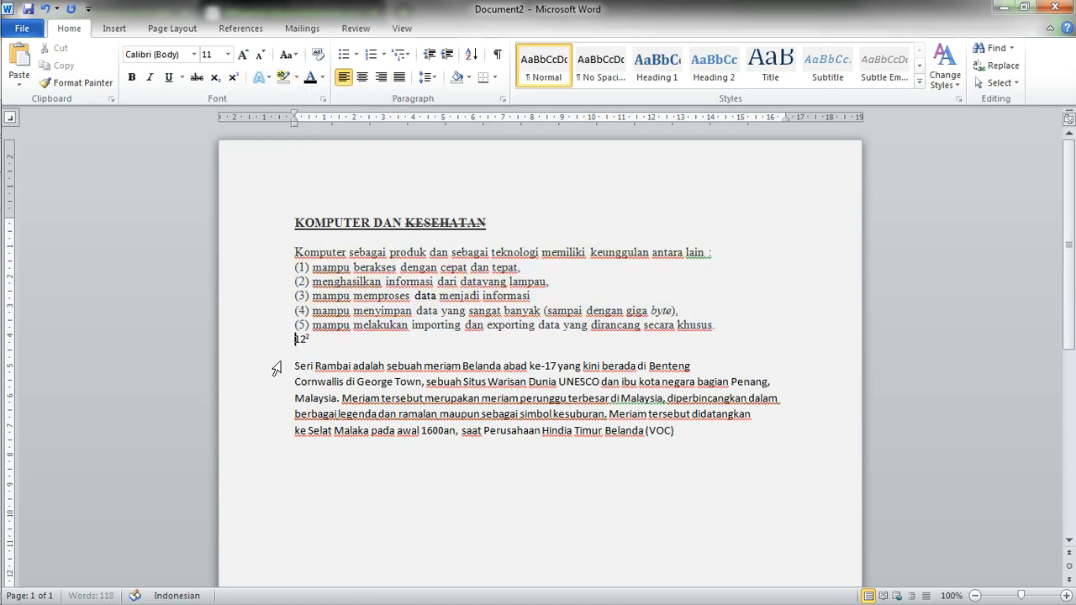
pyautogui.click(343, 339)
pyautogui.press('BackSpace')
pyautogui.press('BackSpace')
pyautogui.press('BackSpace')
# Browse the available fonts for the whole document text and set it to Times New Roman.
pyautogui.moveTo(708, 444); pyautogui.dragTo(370, 234)
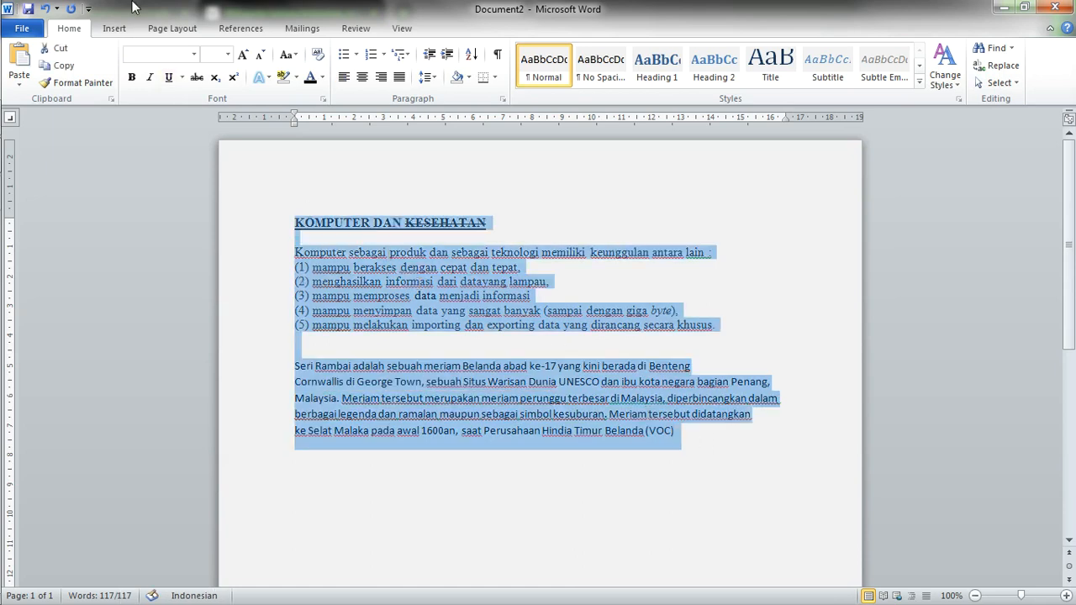
pyautogui.click(194, 54)
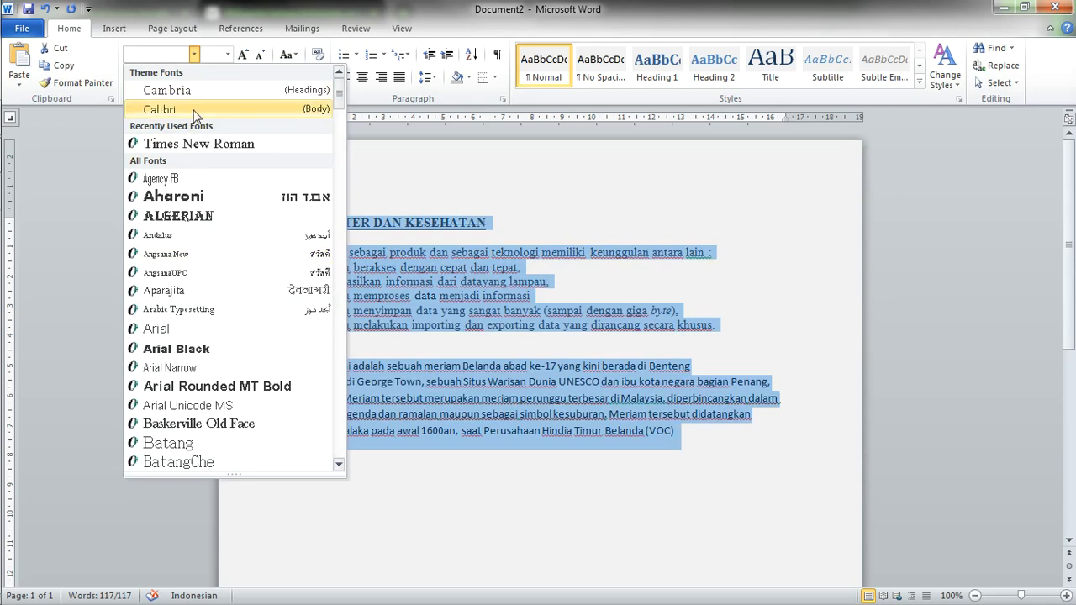
pyautogui.scroll(-15, 231, 298)
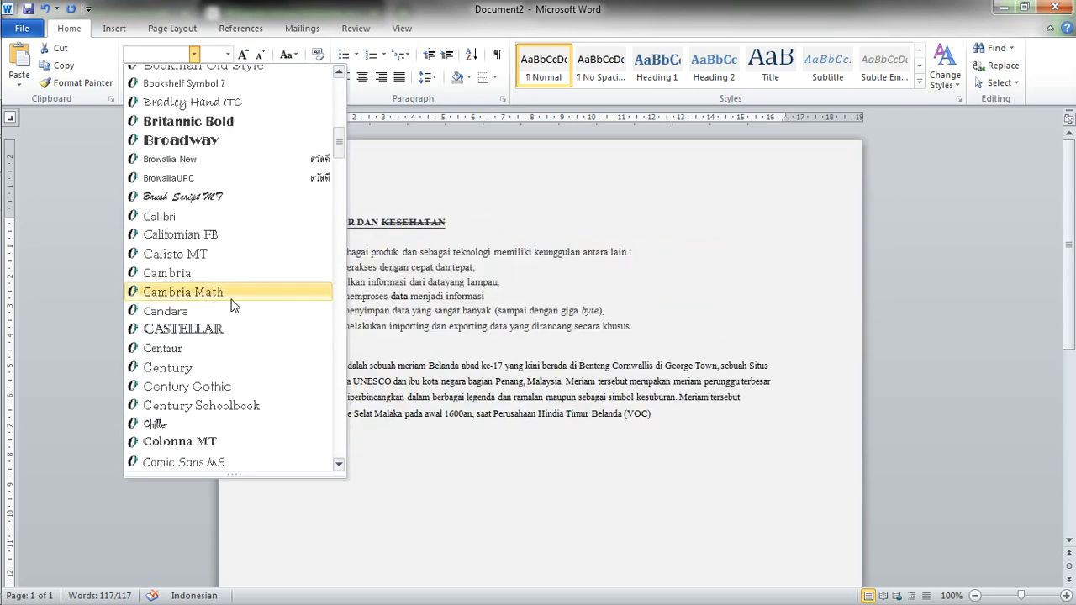
pyautogui.scroll(-20, 226, 293)
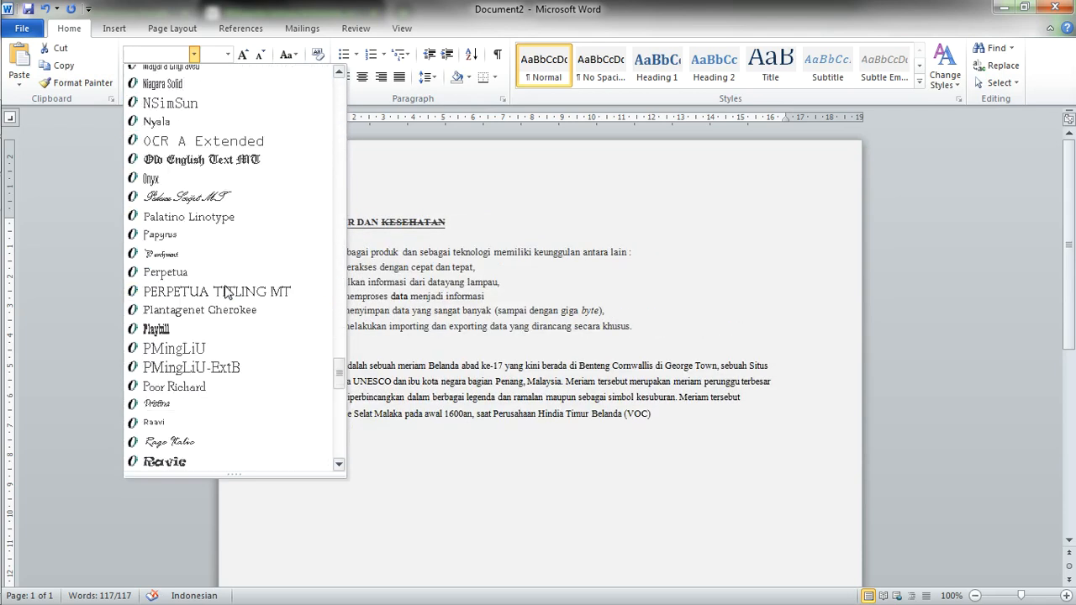
pyautogui.scroll(20, 226, 290)
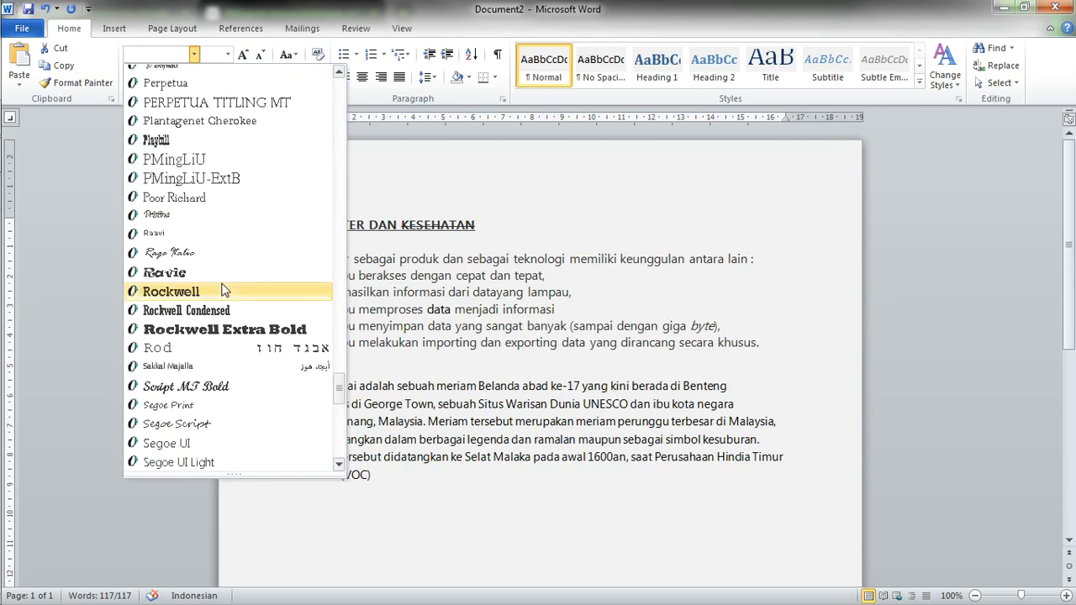
pyautogui.scroll(20, 217, 286)
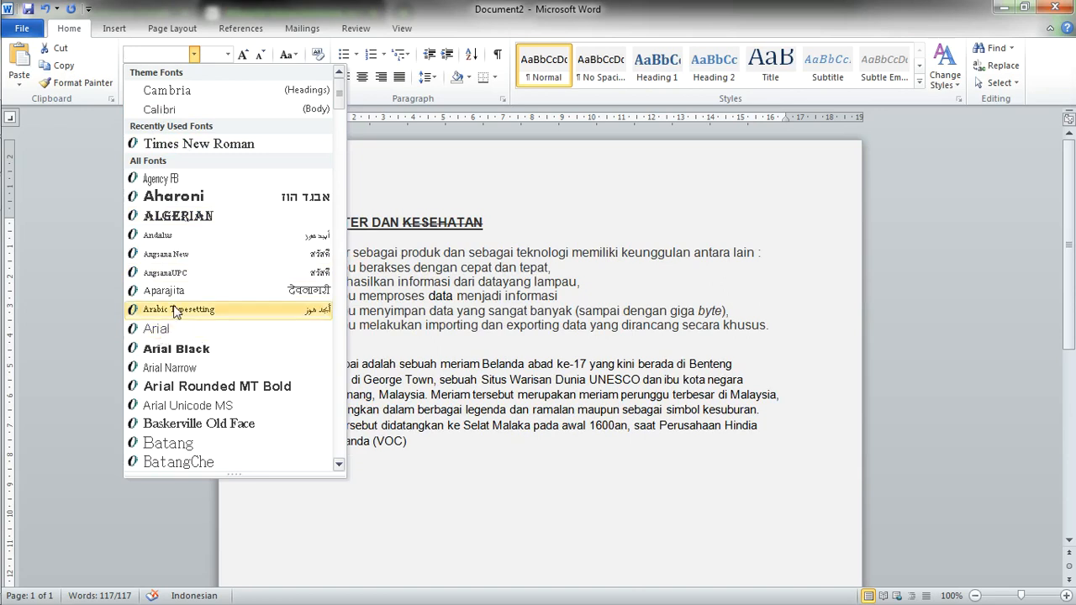
pyautogui.click(186, 144)
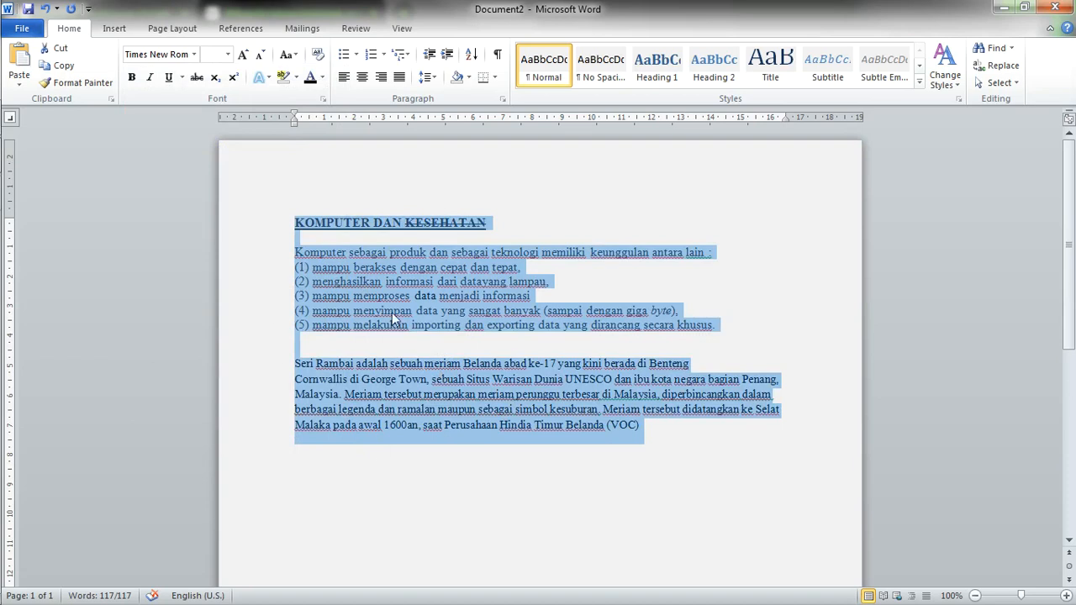
# Set the whole document text to font size 12 and the Automatic font color.
pyautogui.click(227, 55)
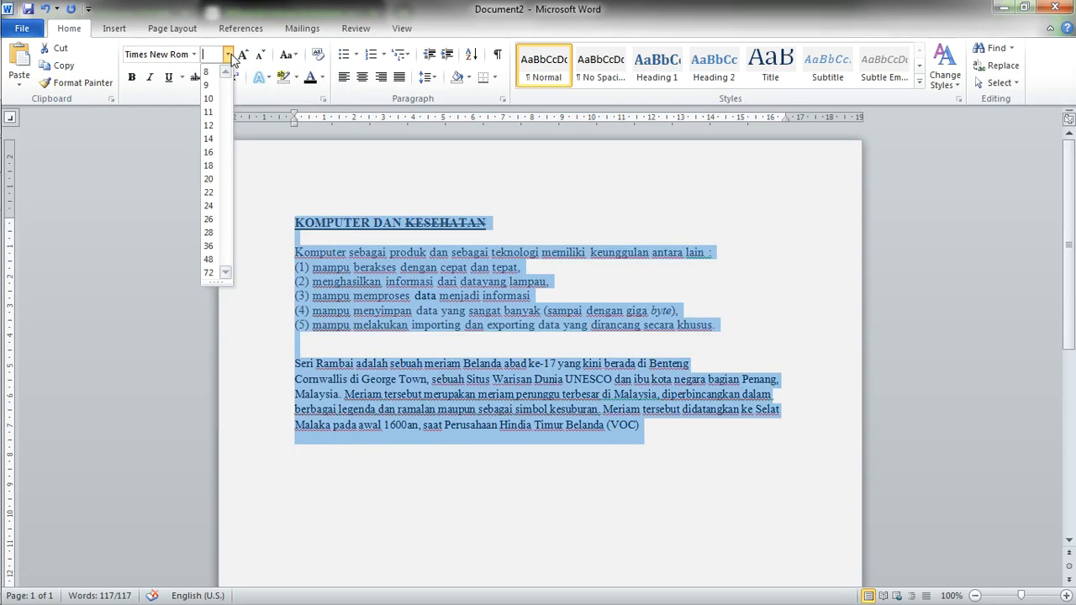
pyautogui.click(210, 126)
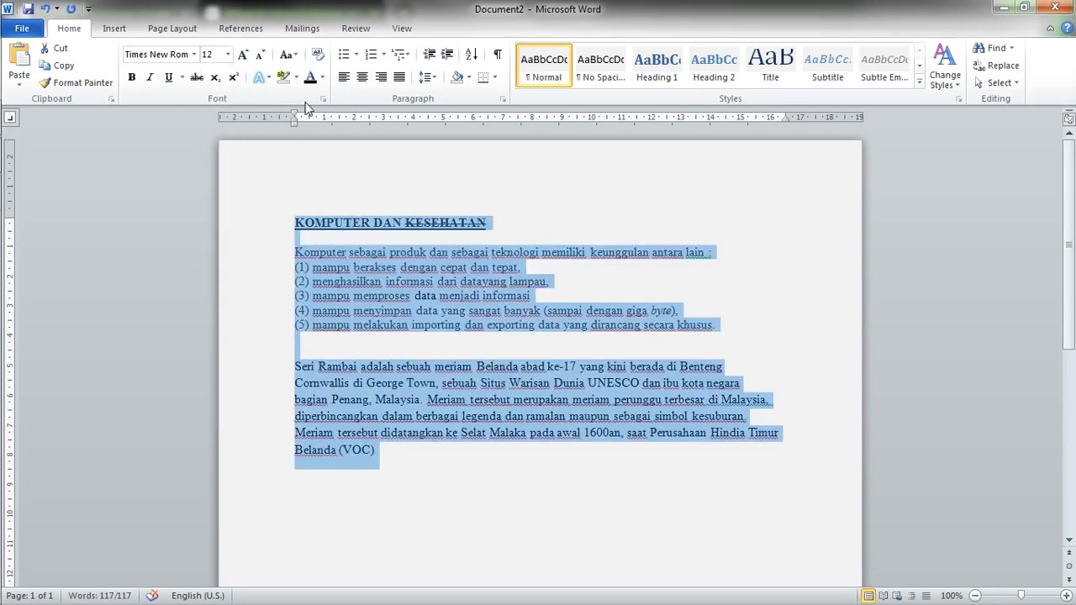
pyautogui.click(309, 80)
pyautogui.click(383, 327)
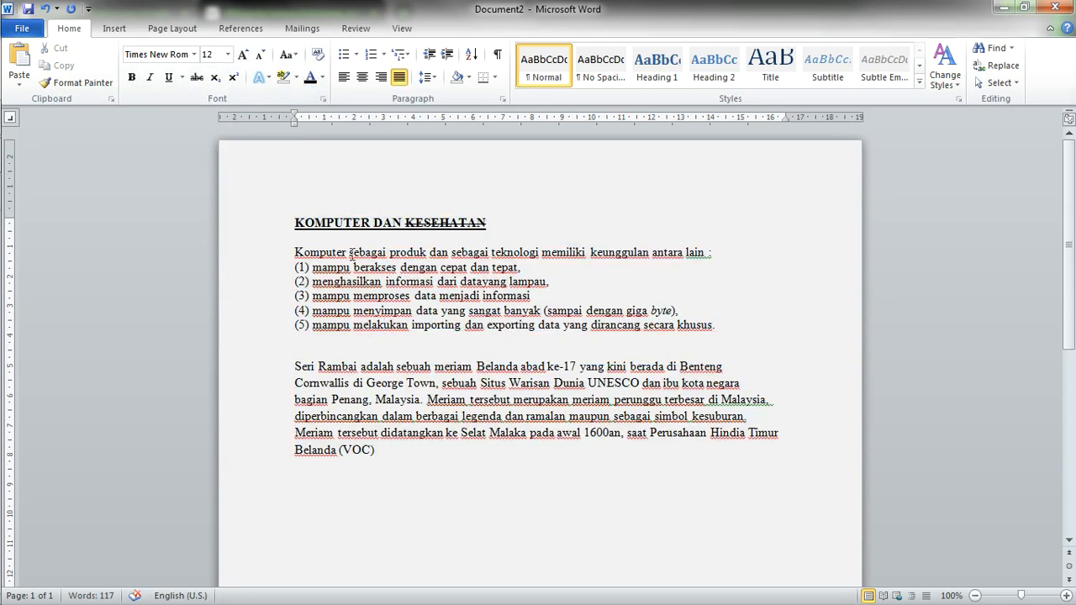
# Remove the underline and strikethrough from the title KOMPUTER DAN KESEHATAN.
pyautogui.moveTo(487, 224); pyautogui.dragTo(296, 223)
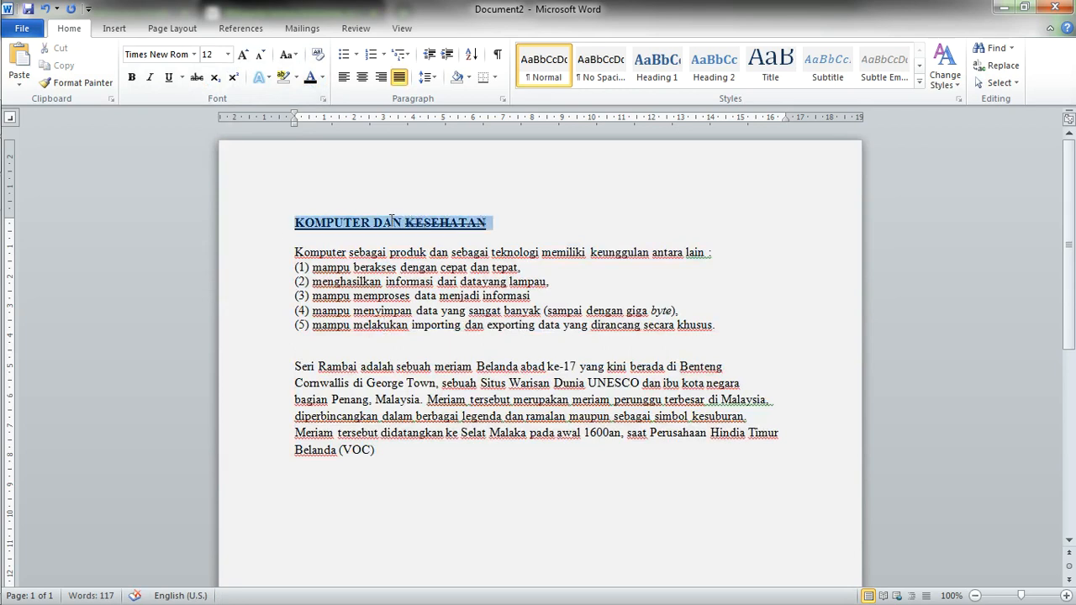
pyautogui.click(168, 77)
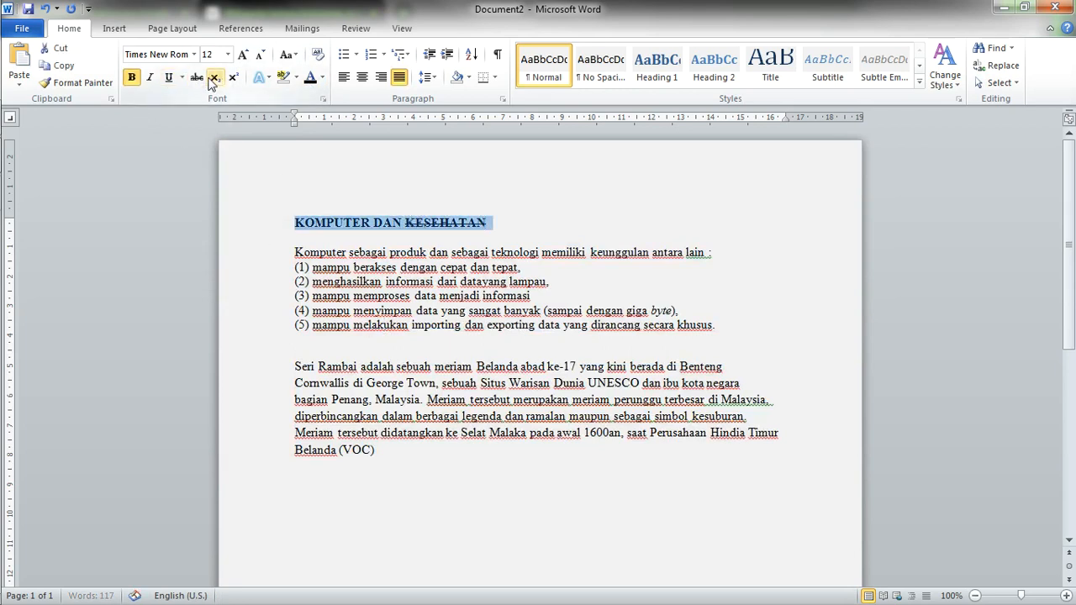
pyautogui.click(208, 78)
pyautogui.click(295, 340)
pyautogui.click(494, 225)
pyautogui.moveTo(494, 225); pyautogui.dragTo(281, 211)
pyautogui.click(197, 77)
pyautogui.click(456, 399)
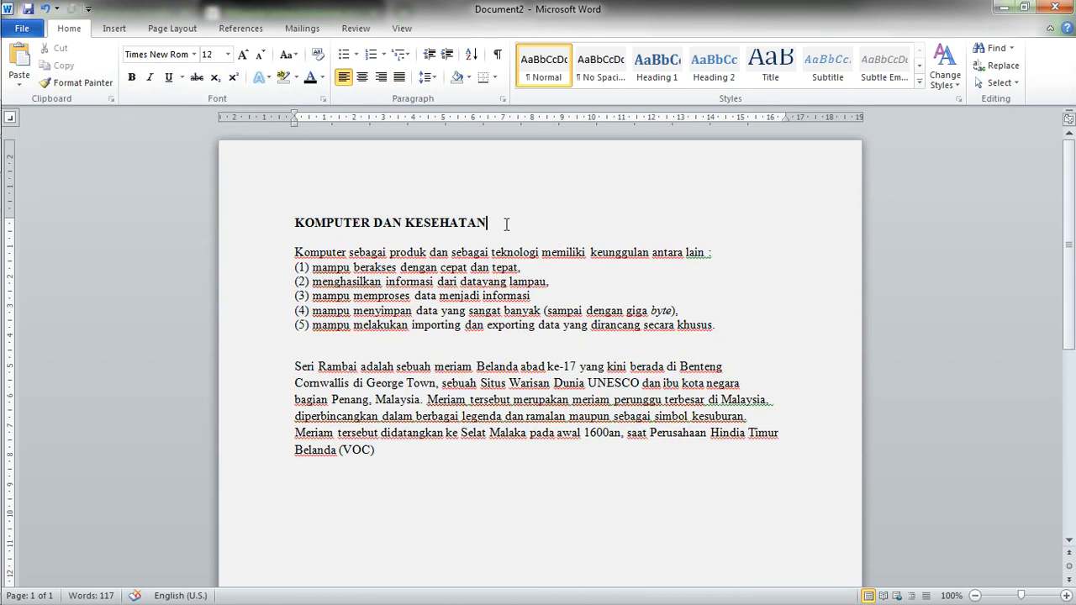
# Underline the full title KOMPUTER DAN KESEHATAN.
pyautogui.moveTo(506, 224); pyautogui.dragTo(336, 208)
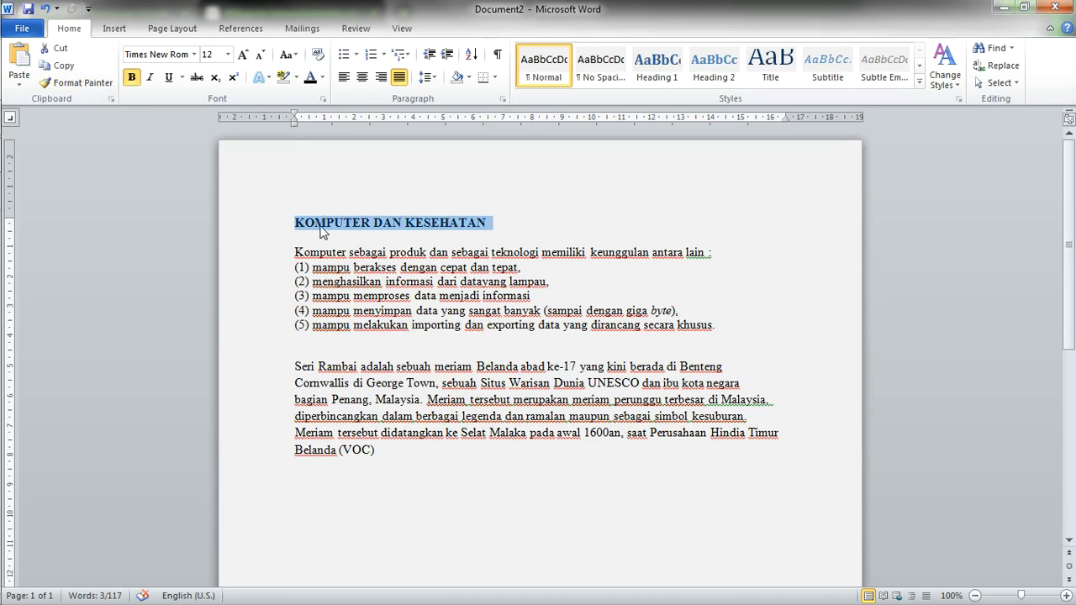
pyautogui.click(168, 78)
pyautogui.click(493, 227)
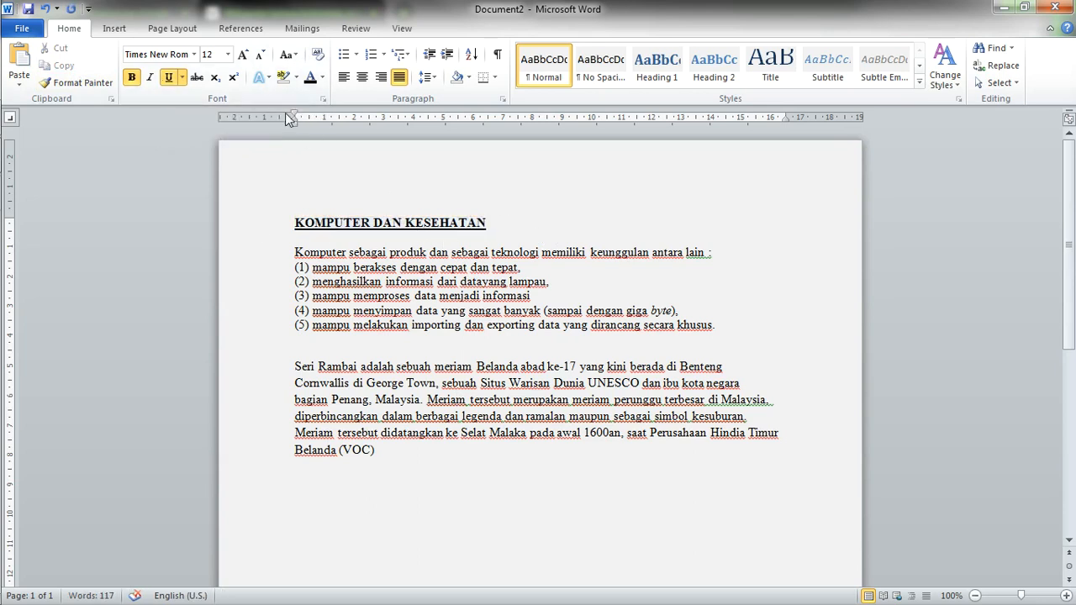
# Set the font color of the title KOMPUTER DAN KESEHATAN to the standard Red.
pyautogui.moveTo(492, 227); pyautogui.dragTo(294, 223)
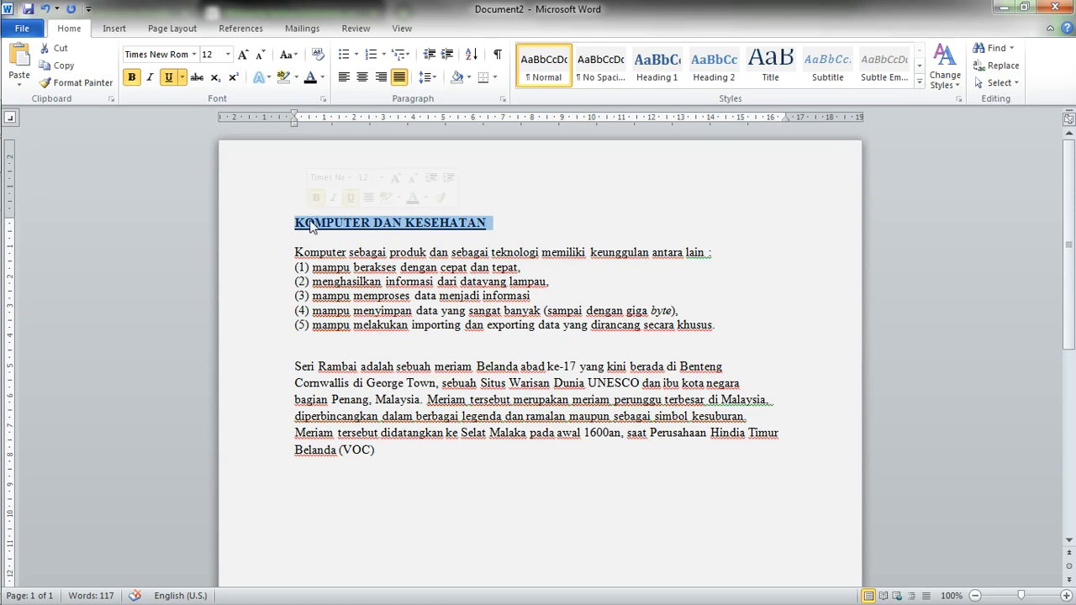
pyautogui.click(322, 77)
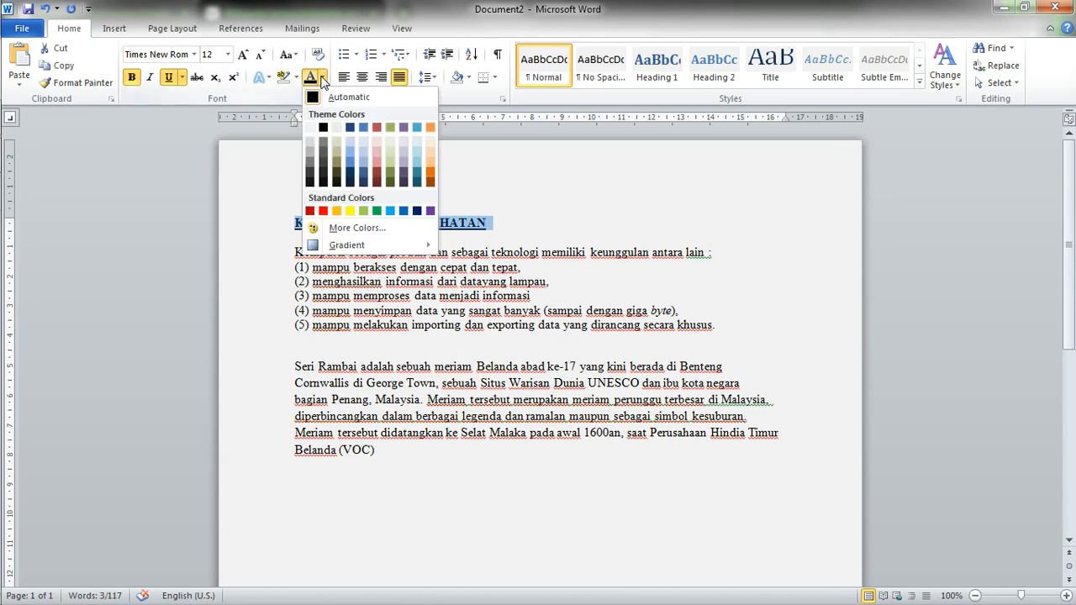
pyautogui.click(324, 212)
pyautogui.click(420, 223)
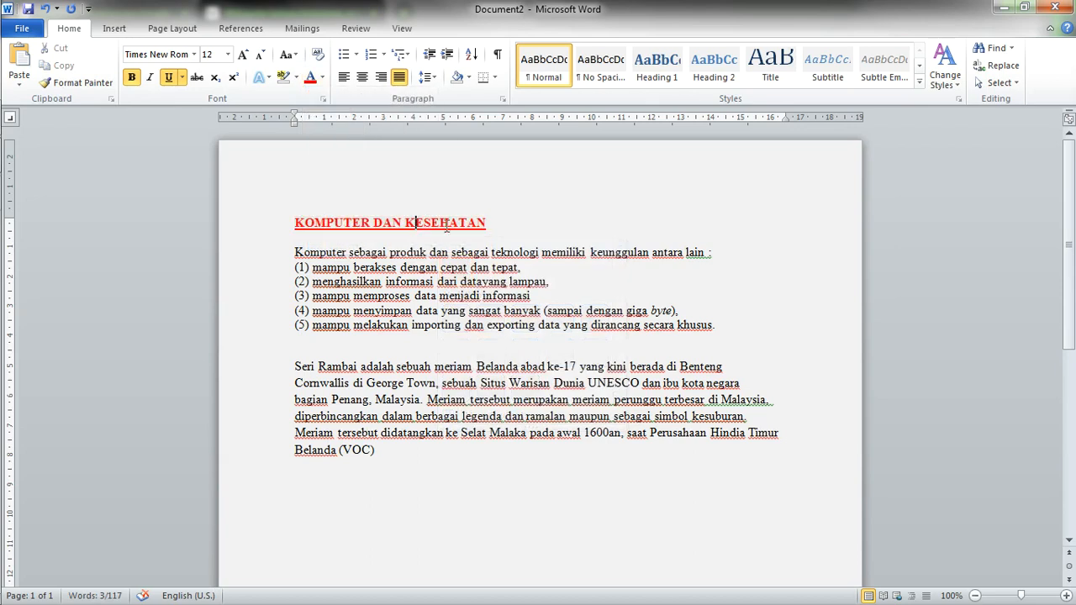
# Apply the blue glowing text effect to the title KOMPUTER DAN KESEHATAN and recolor its text red.
pyautogui.moveTo(495, 223); pyautogui.dragTo(303, 231)
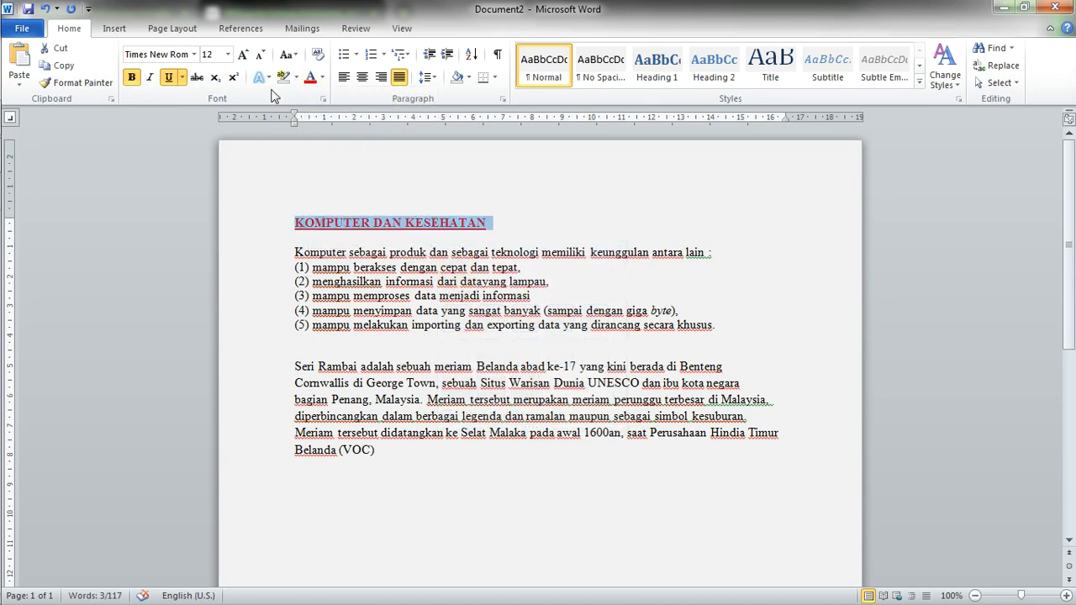
pyautogui.click(268, 78)
pyautogui.click(271, 240)
pyautogui.click(311, 78)
pyautogui.click(548, 224)
# Apply the black fill text effect with a white outline to the title and inspect it at 200% zoom.
pyautogui.moveTo(548, 224); pyautogui.dragTo(442, 216)
pyautogui.tripleClick(442, 217)
pyautogui.click(260, 77)
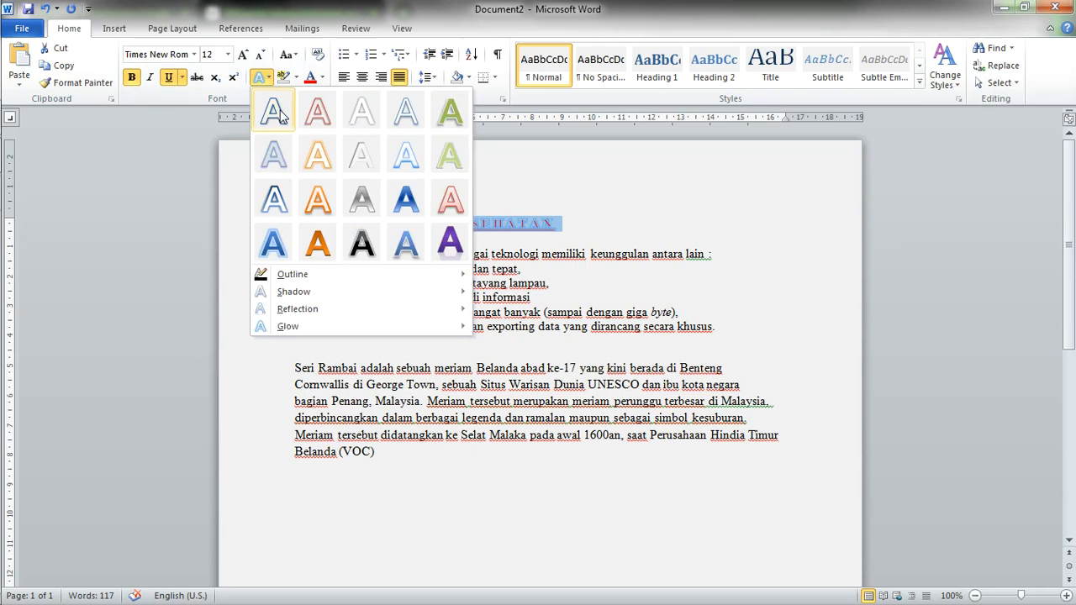
pyautogui.click(359, 243)
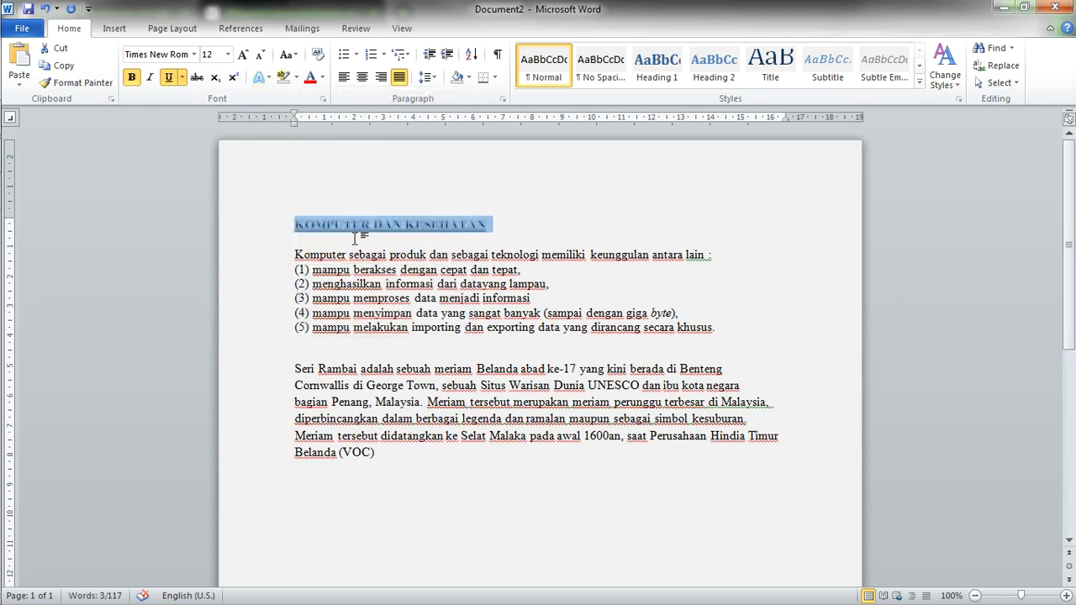
pyautogui.scroll(1, 404, 259)
pyautogui.scroll(9, 403, 260)
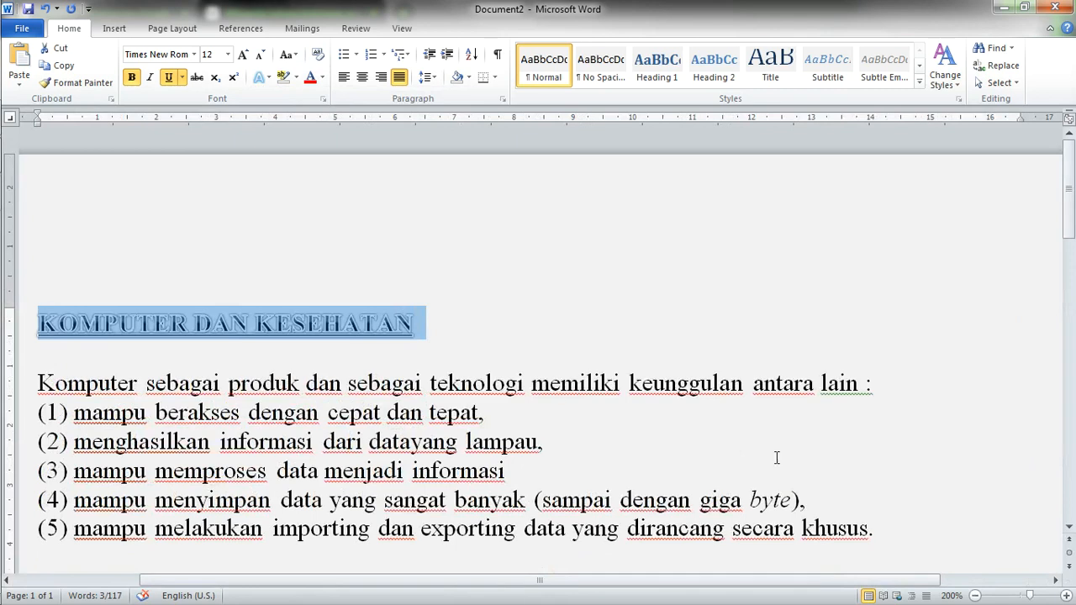
pyautogui.click(515, 412)
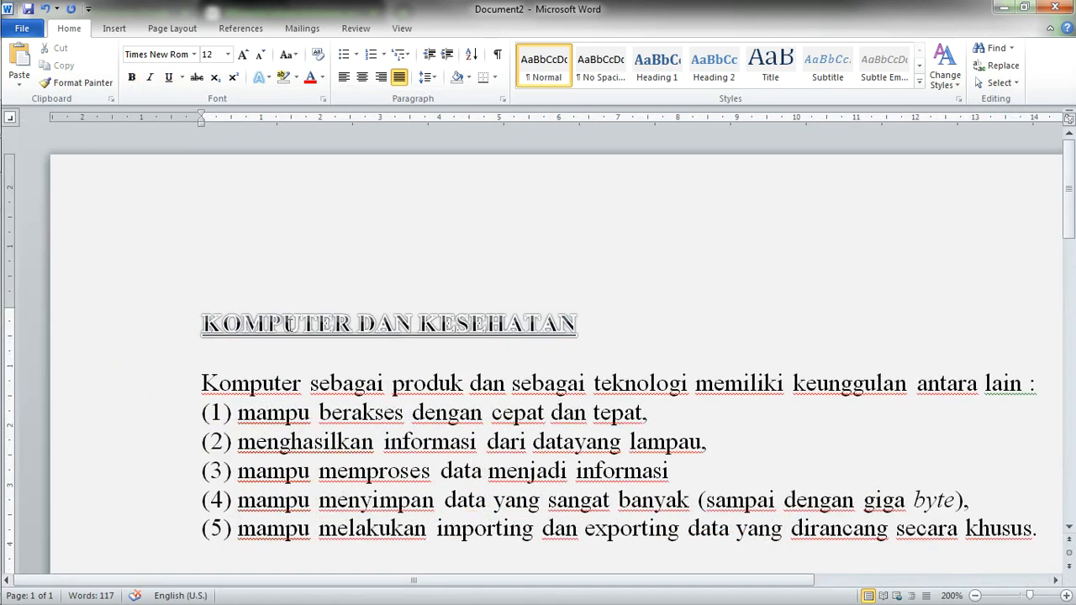
# Change the title's text effect to the blue fill with white outline and glow.
pyautogui.moveTo(586, 326); pyautogui.dragTo(200, 324)
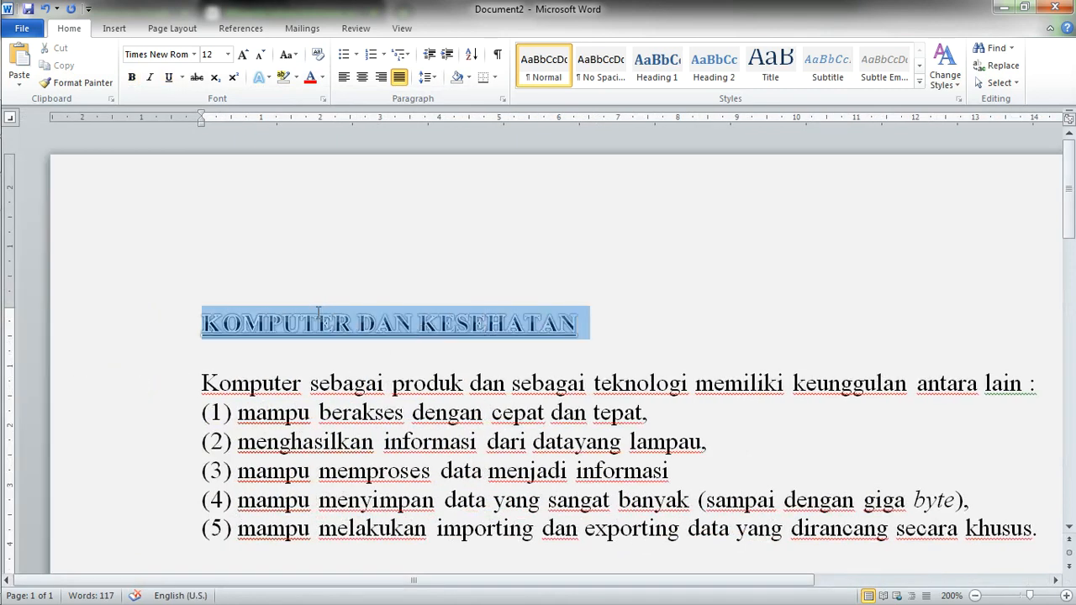
pyautogui.click(269, 78)
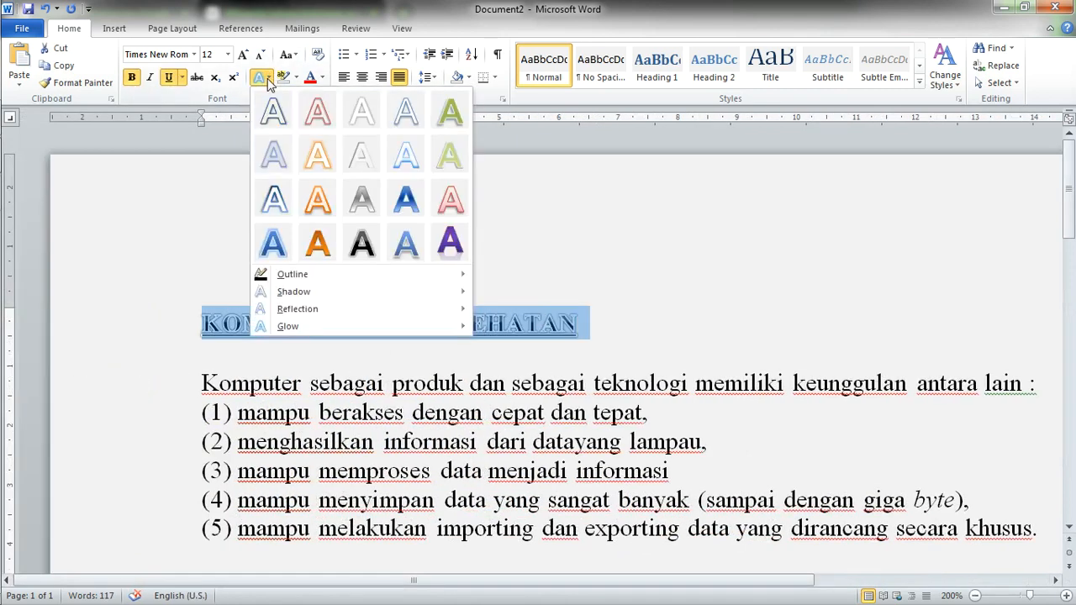
pyautogui.click(273, 240)
pyautogui.click(417, 380)
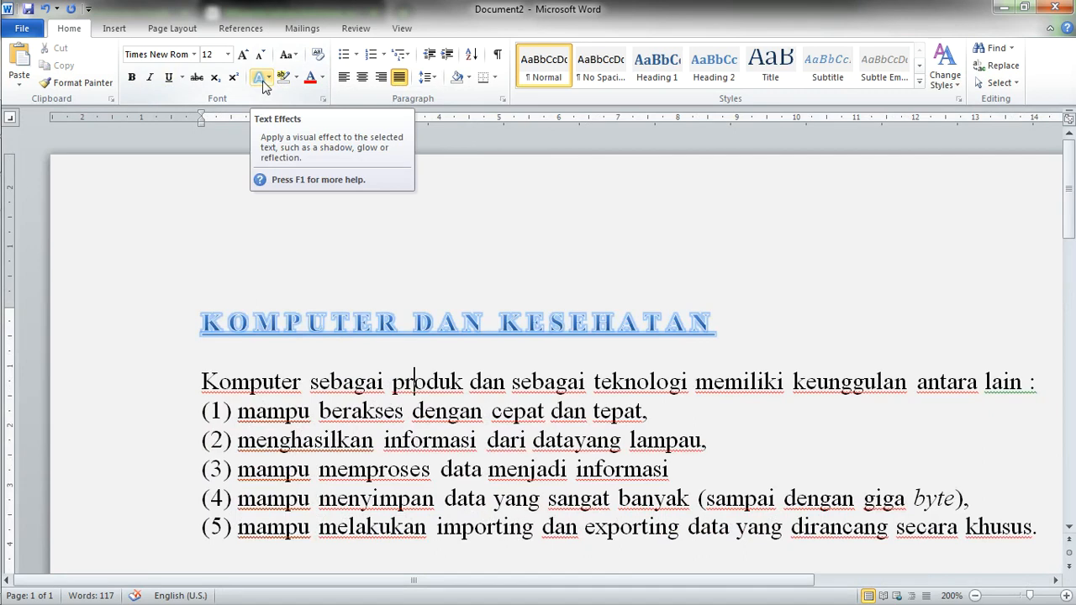
pyautogui.click(736, 324)
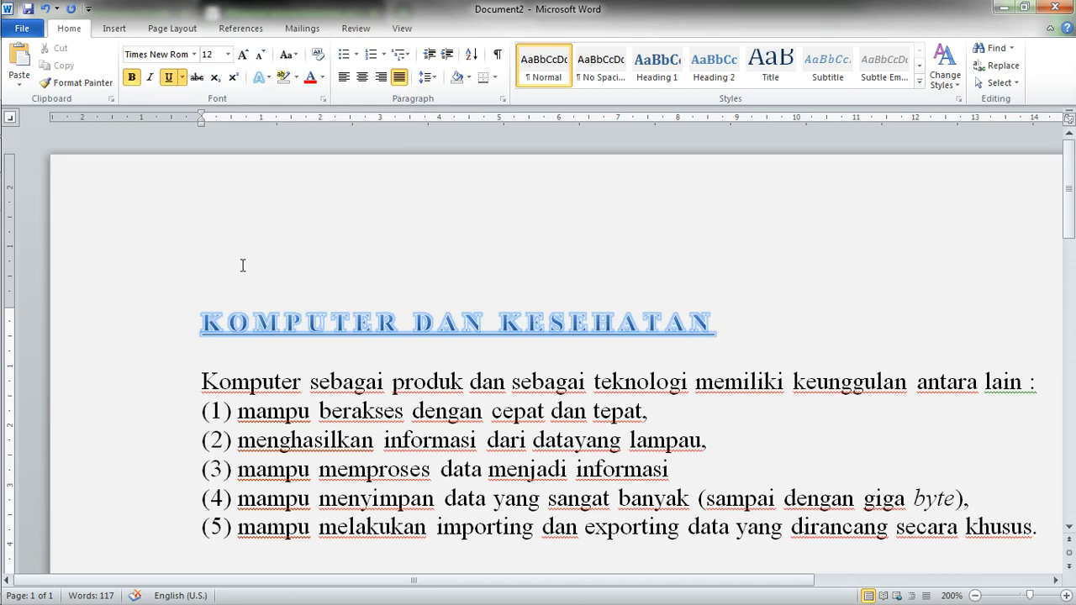
pyautogui.scroll(-4, 242, 266)
pyautogui.scroll(-2, 284, 290)
pyautogui.scroll(-4, 284, 290)
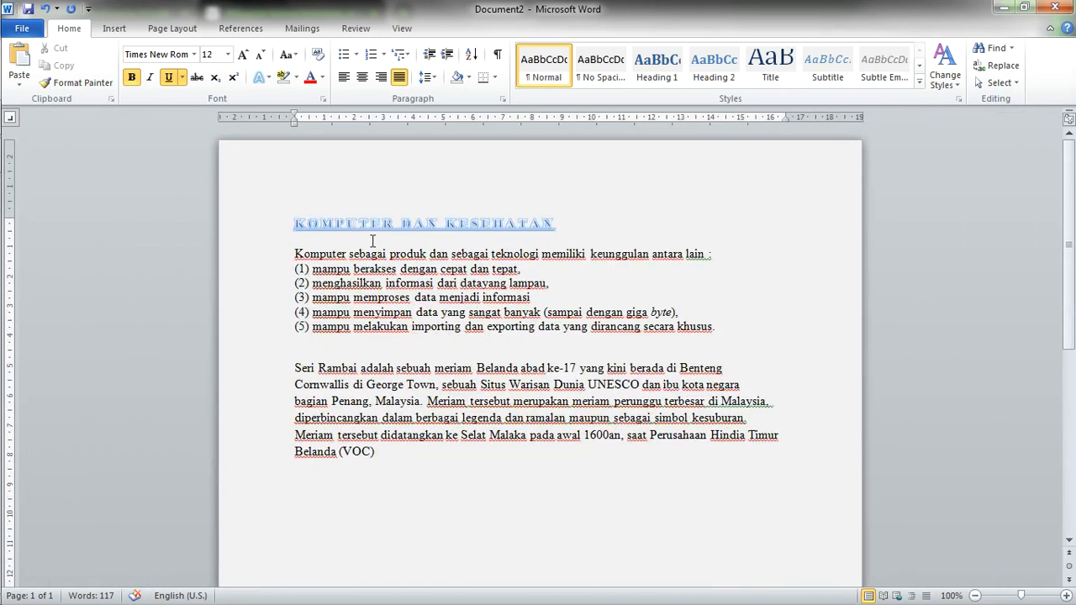
pyautogui.scroll(7, 446, 365)
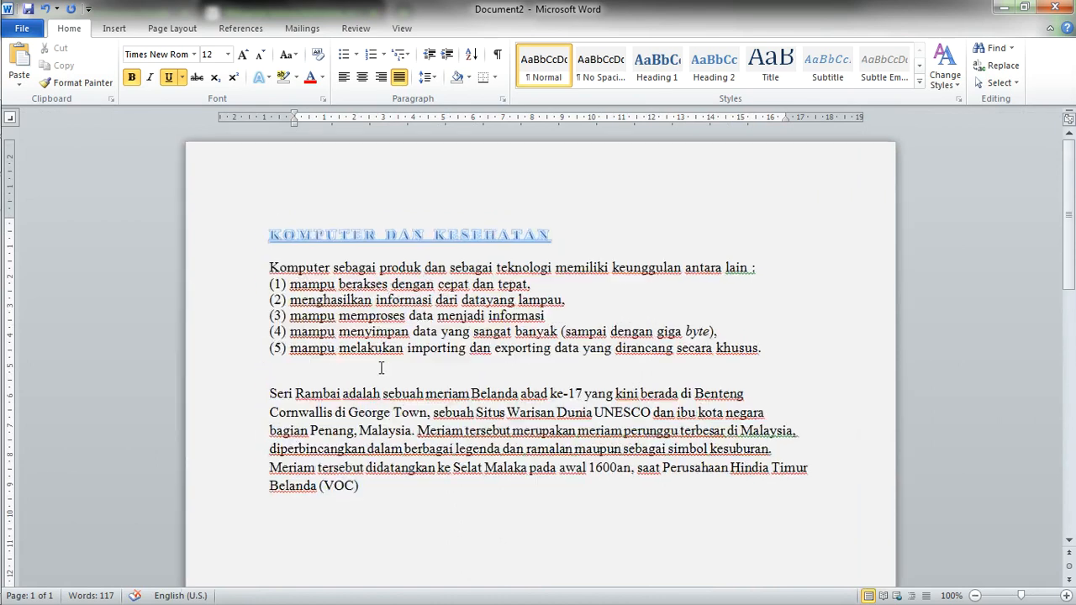
pyautogui.scroll(3, 381, 366)
pyautogui.moveTo(715, 581); pyautogui.dragTo(594, 580)
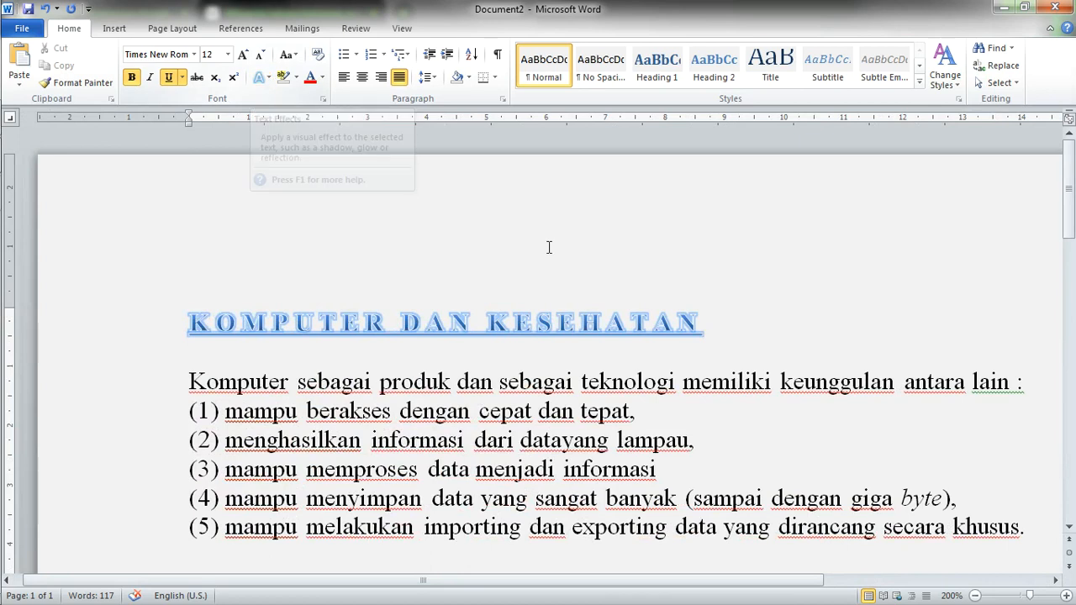
# Apply the red outlined text effect to the whole title KOMPUTER DAN KESEHATAN.
pyautogui.click(263, 77)
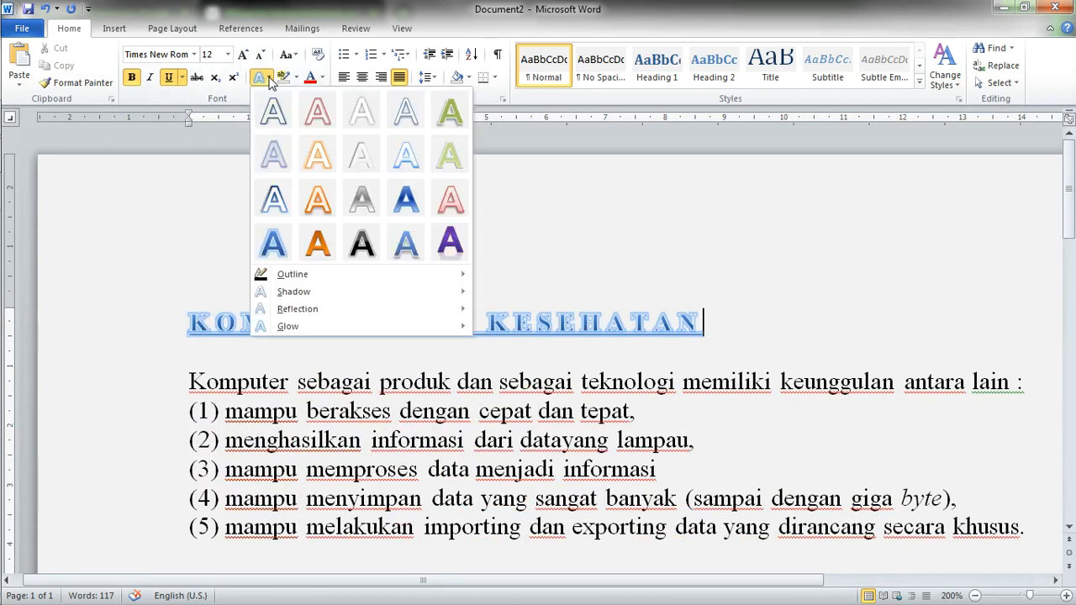
pyautogui.click(314, 113)
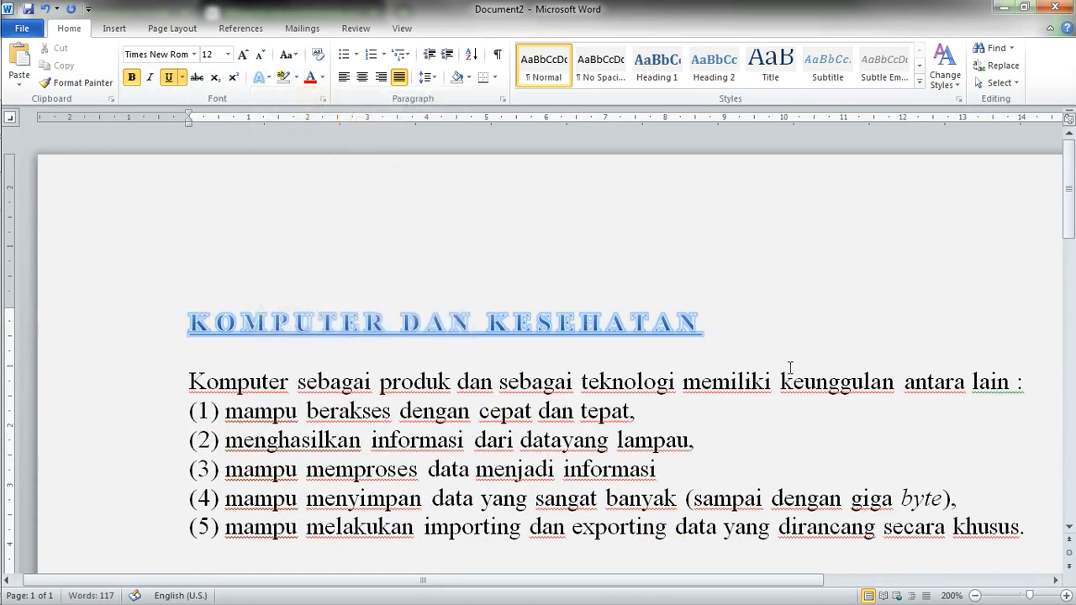
pyautogui.moveTo(705, 318); pyautogui.dragTo(703, 317)
pyautogui.tripleClick(704, 317)
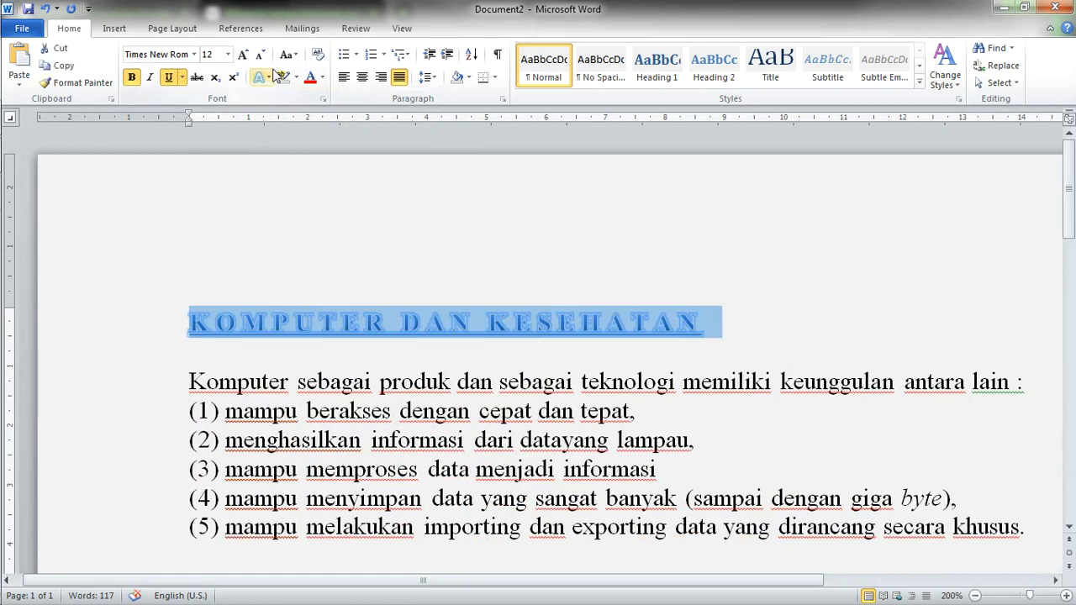
pyautogui.click(271, 76)
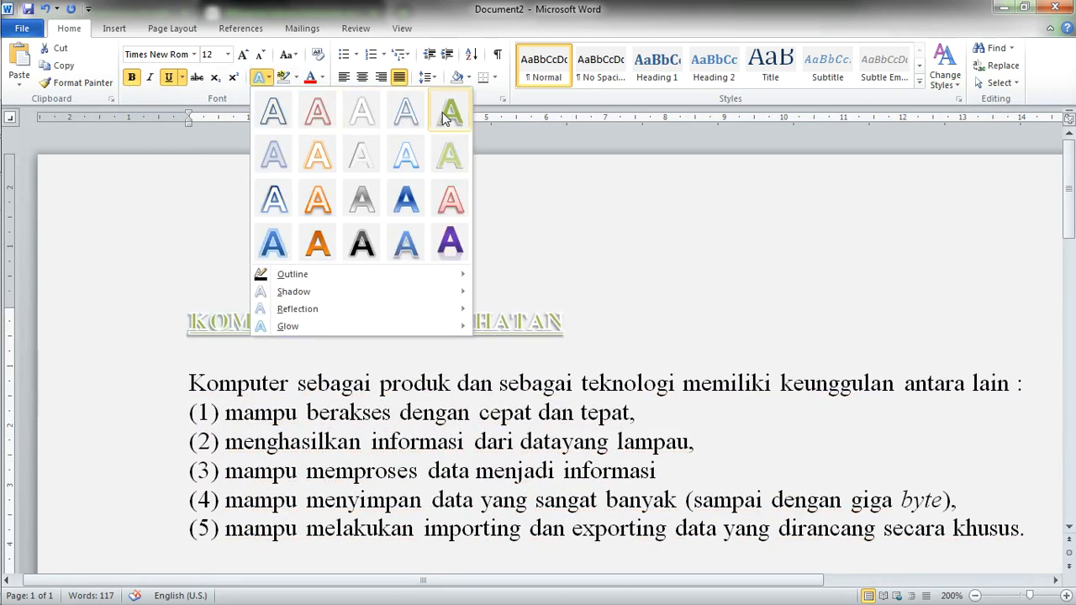
pyautogui.click(318, 111)
pyautogui.click(658, 391)
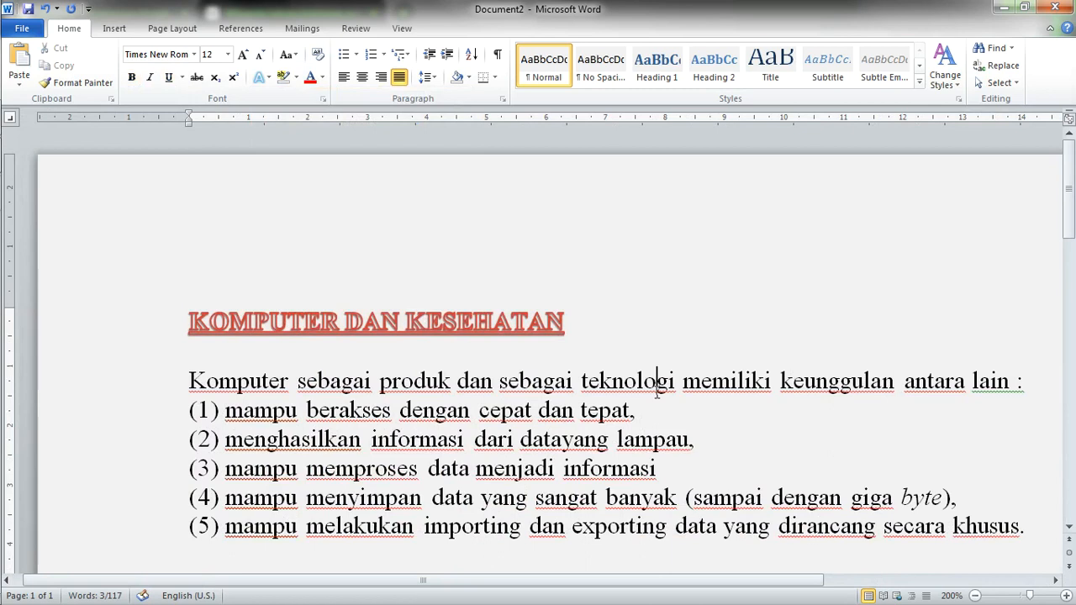
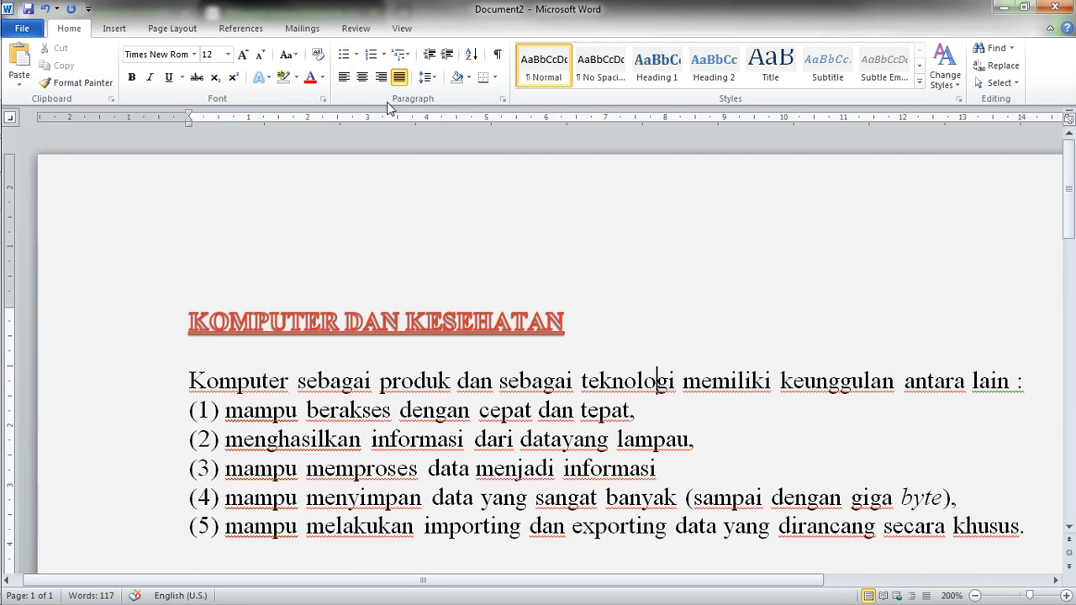
# View the bullet styles available in the Bullet Library.
pyautogui.click(357, 54)
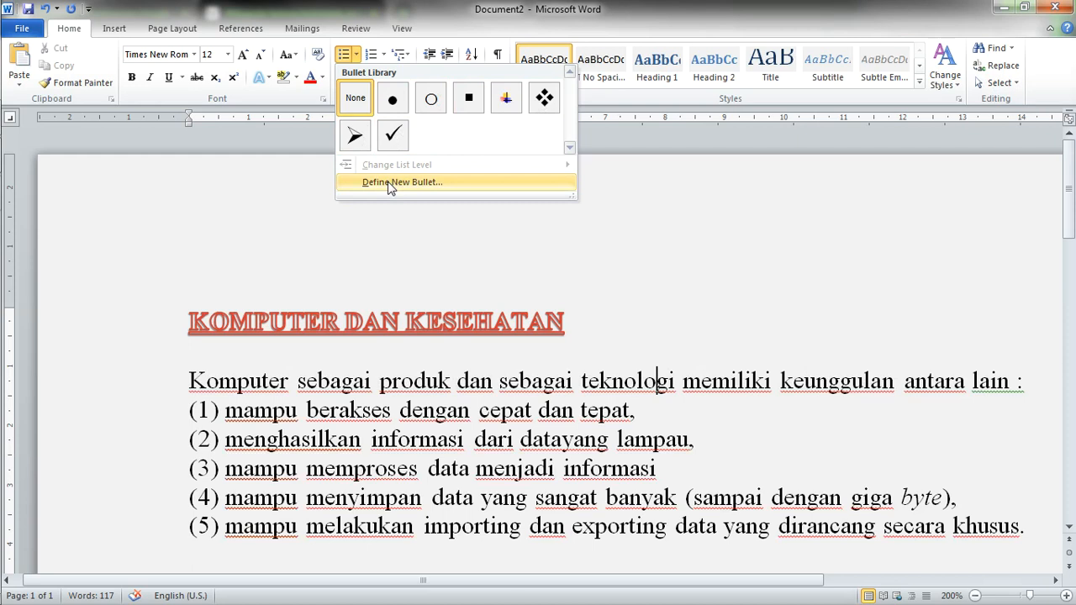
pyautogui.click(588, 264)
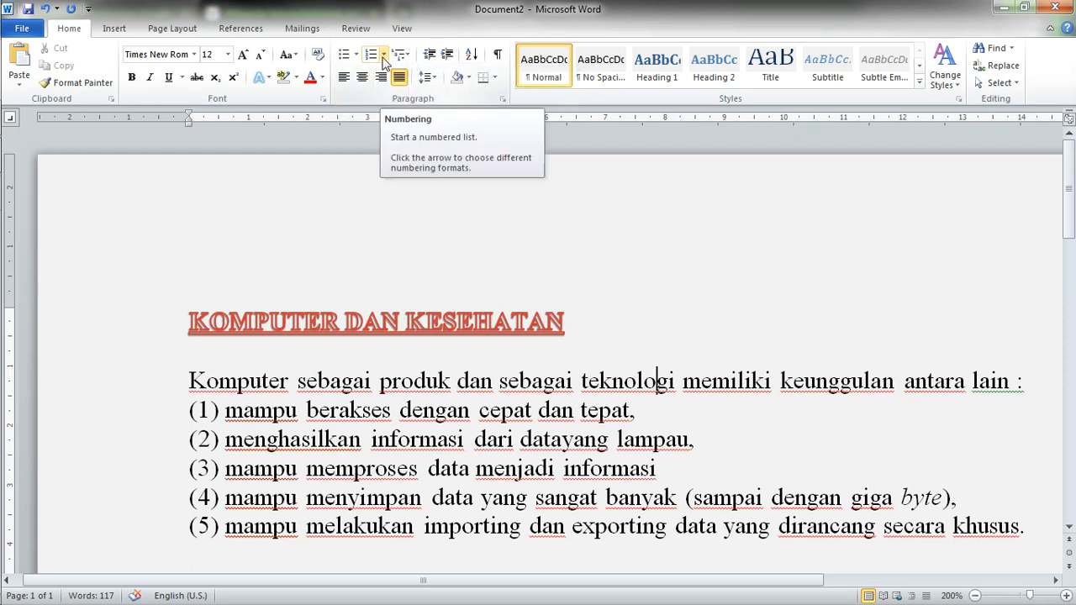
# Delete the typed "(1)" before "mampu berakses" and apply the 1) 2) 3) numbering format to that line.
pyautogui.click(273, 410)
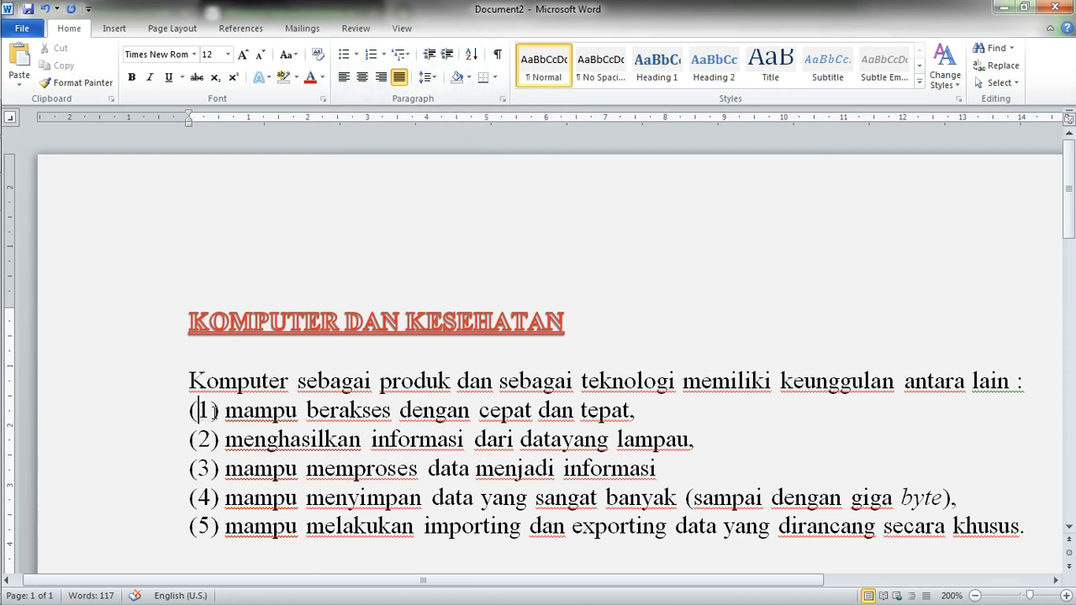
pyautogui.doubleClick(202, 410)
pyautogui.moveTo(222, 410); pyautogui.dragTo(193, 411)
pyautogui.press('Delete')
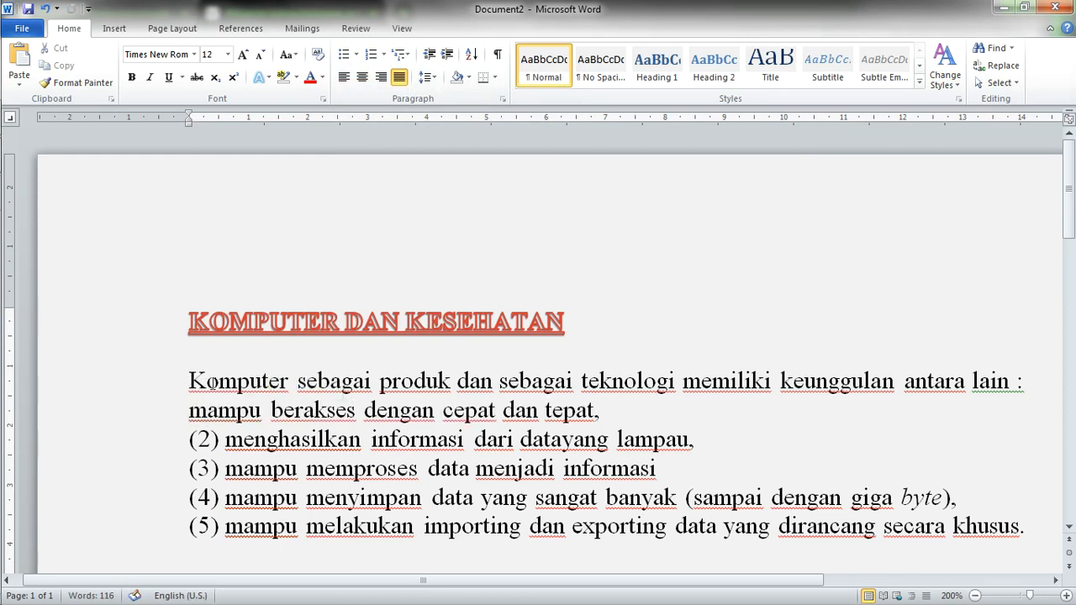
pyautogui.click(385, 56)
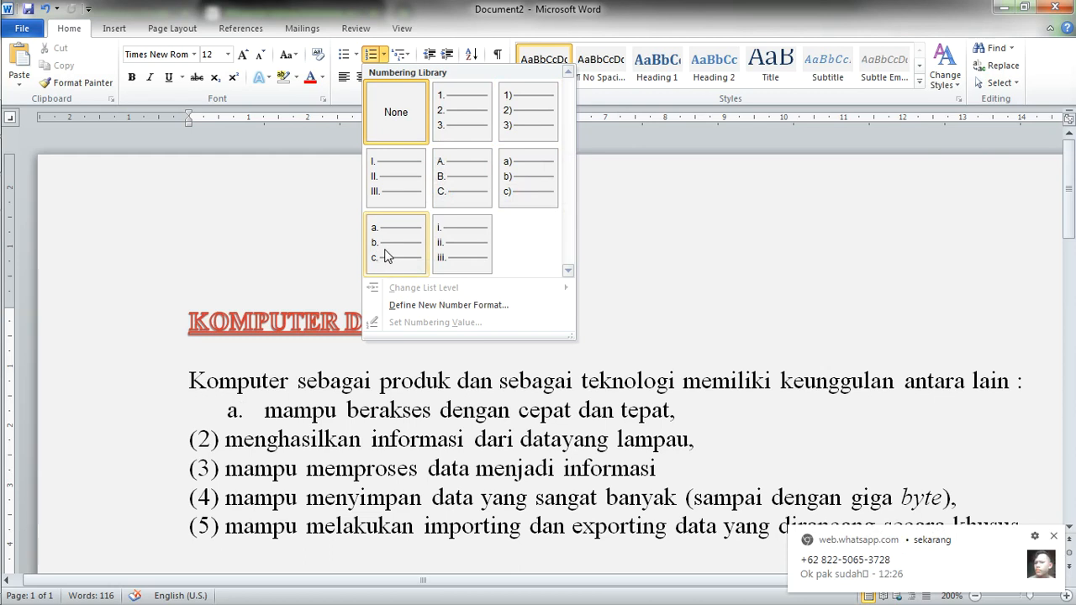
pyautogui.click(527, 110)
# Replace the typed "(2)" before "menghasilkan informasi" with automatic numbering, making it the second item of the numbered list.
pyautogui.click(220, 442)
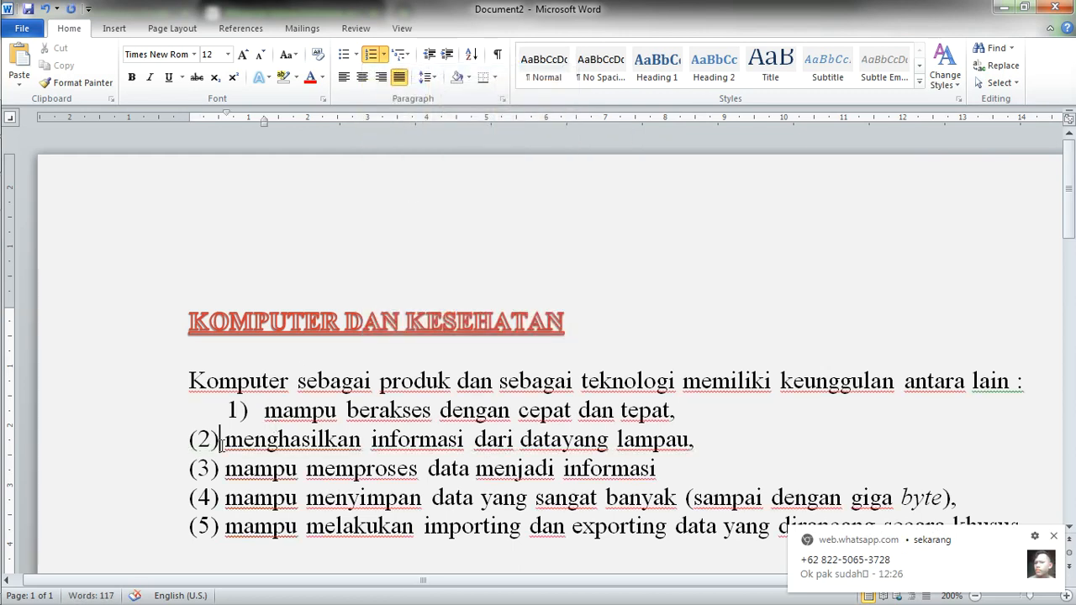
pyautogui.press('BackSpace')
pyautogui.press('BackSpace')
pyautogui.press('BackSpace')
pyautogui.press('BackSpace')
pyautogui.press('BackSpace')
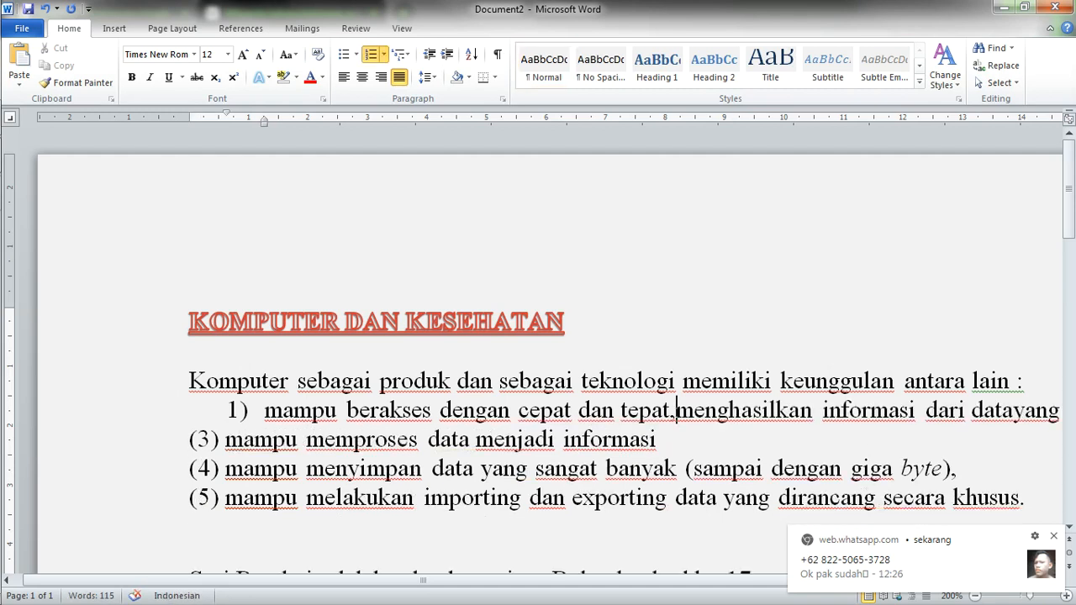
pyautogui.press('Return')
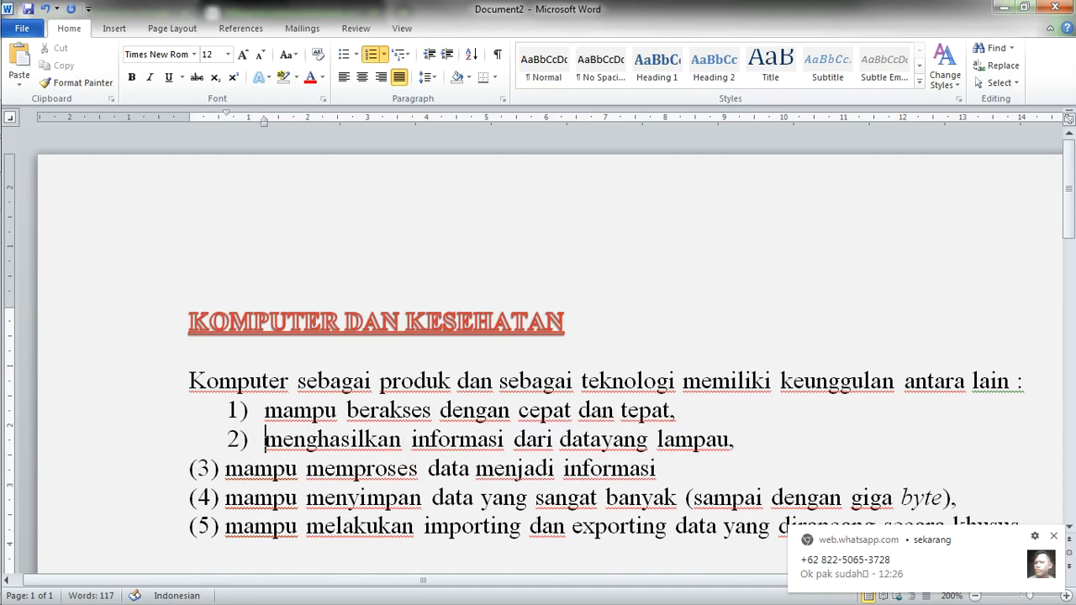
# Replace the typed "(3)" before "mampu memproses" with automatic numbering, making it the third list item.
pyautogui.press('Down')
pyautogui.press('Left')
pyautogui.press('Left')
pyautogui.press('BackSpace')
pyautogui.press('BackSpace')
pyautogui.press('BackSpace')
pyautogui.press('BackSpace')
pyautogui.press('BackSpace')
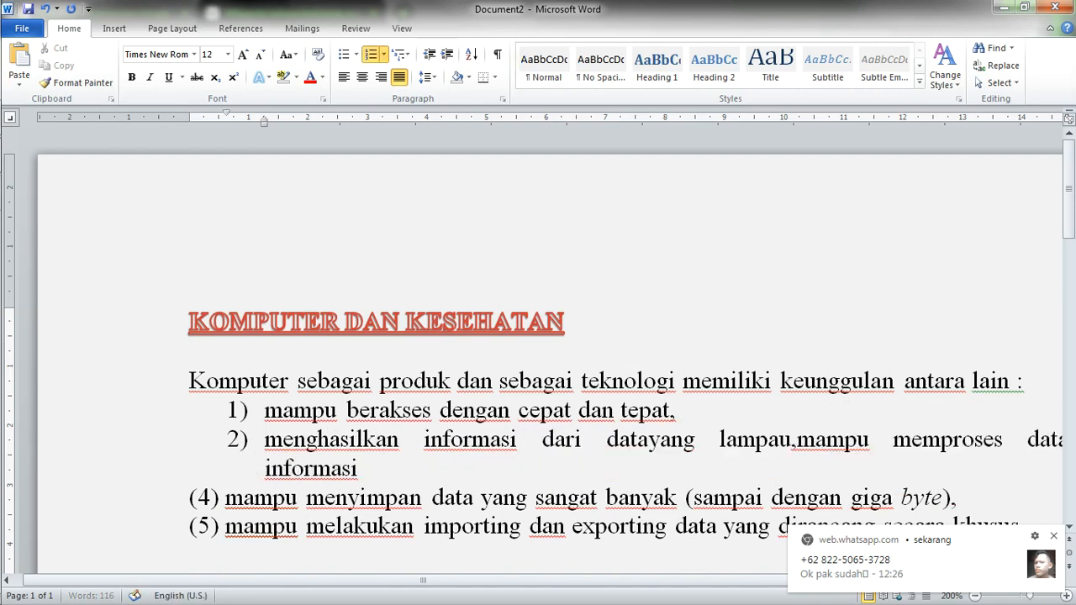
pyautogui.press('Return')
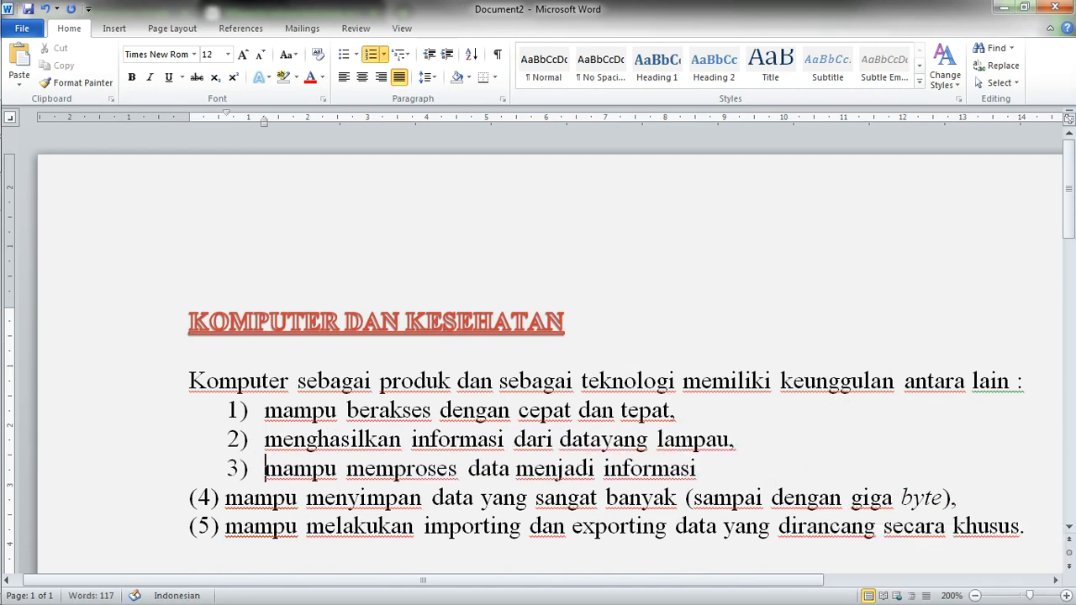
# Replace the typed "(4)" before "mampu menyimpan" with automatic numbering, making it the fourth list item.
pyautogui.press('Down')
pyautogui.press('Left')
pyautogui.press('Left')
pyautogui.press('BackSpace')
pyautogui.press('BackSpace')
pyautogui.press('BackSpace')
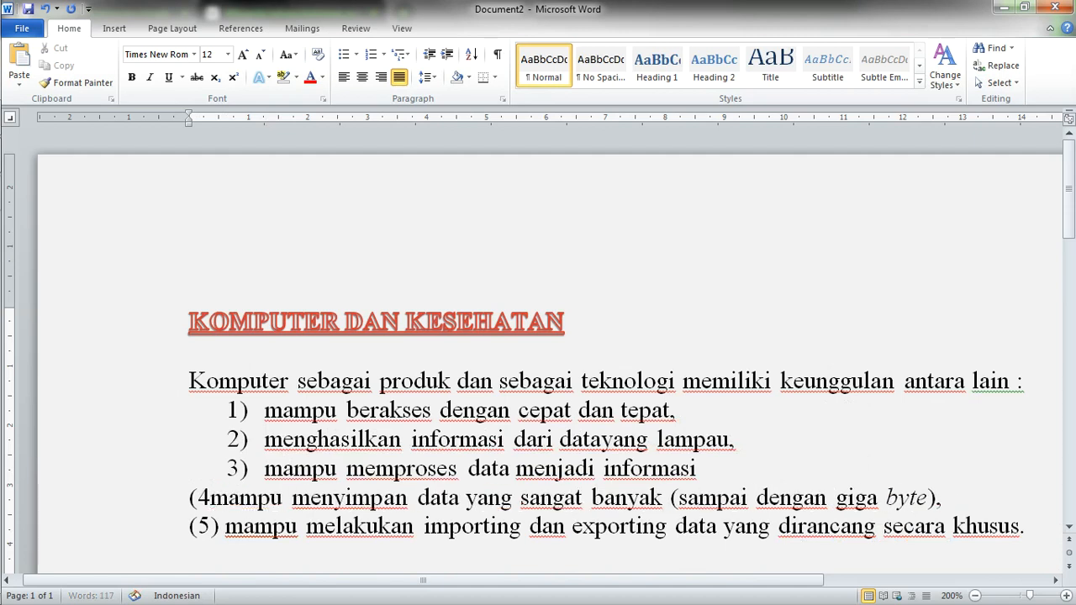
pyautogui.press('BackSpace')
pyautogui.press('BackSpace')
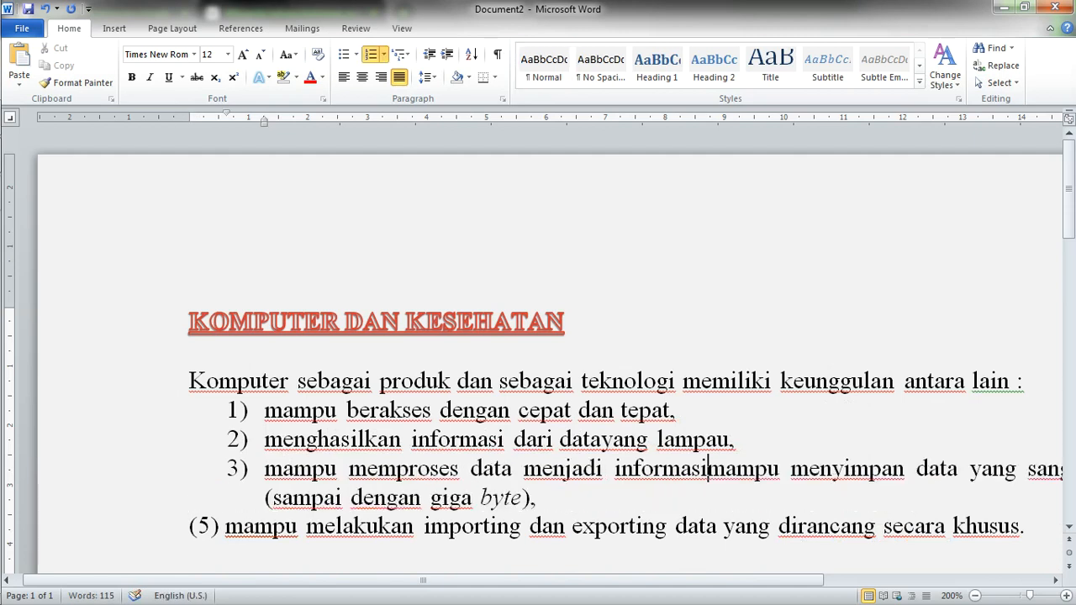
pyautogui.press('Return')
# Replace the typed "(5)" before "mampu melakukan importing" with automatic numbering, making it the fifth list item.
pyautogui.press('Down')
pyautogui.press('Left')
pyautogui.press('Left')
pyautogui.press('BackSpace')
pyautogui.press('BackSpace')
pyautogui.press('BackSpace')
pyautogui.press('BackSpace')
pyautogui.press('BackSpace')
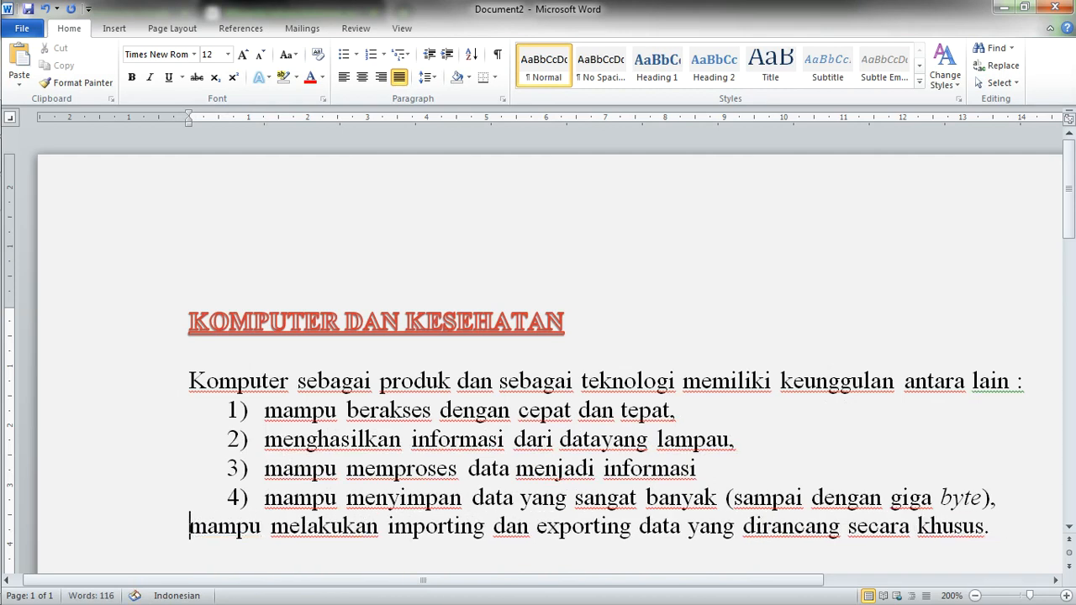
pyautogui.press('Return')
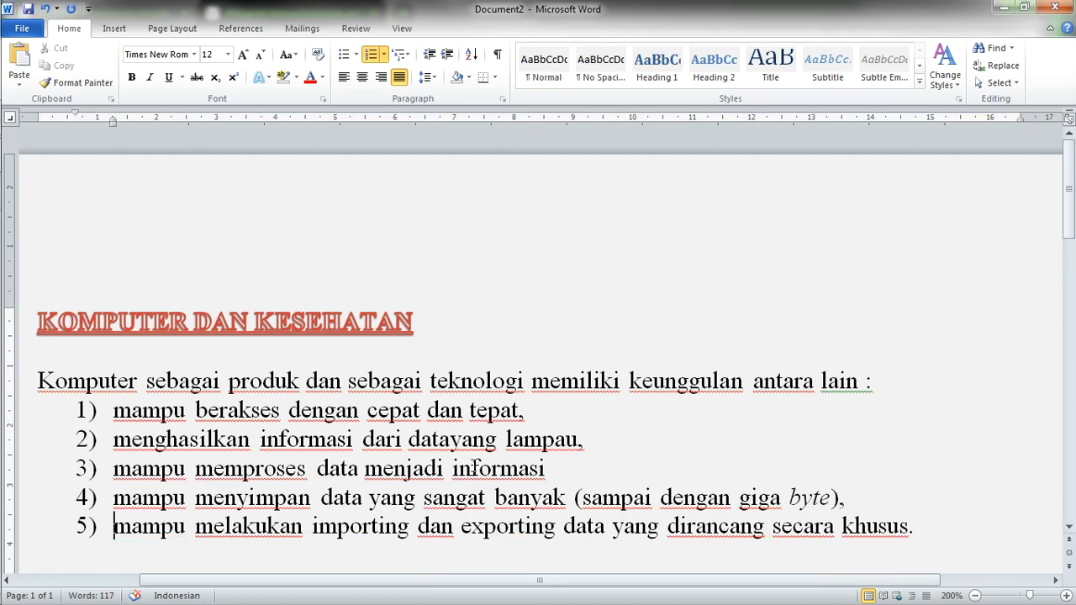
# Add an empty sixth item after the "mampu melakukan importing" line of the numbered list.
pyautogui.moveTo(509, 585); pyautogui.dragTo(423, 543)
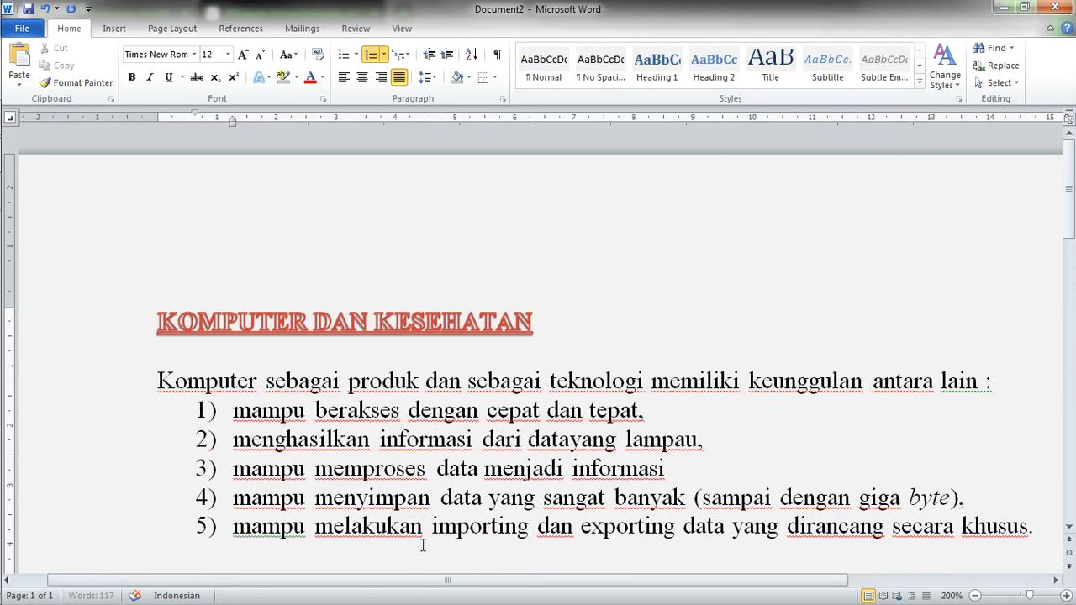
pyautogui.click(1043, 533)
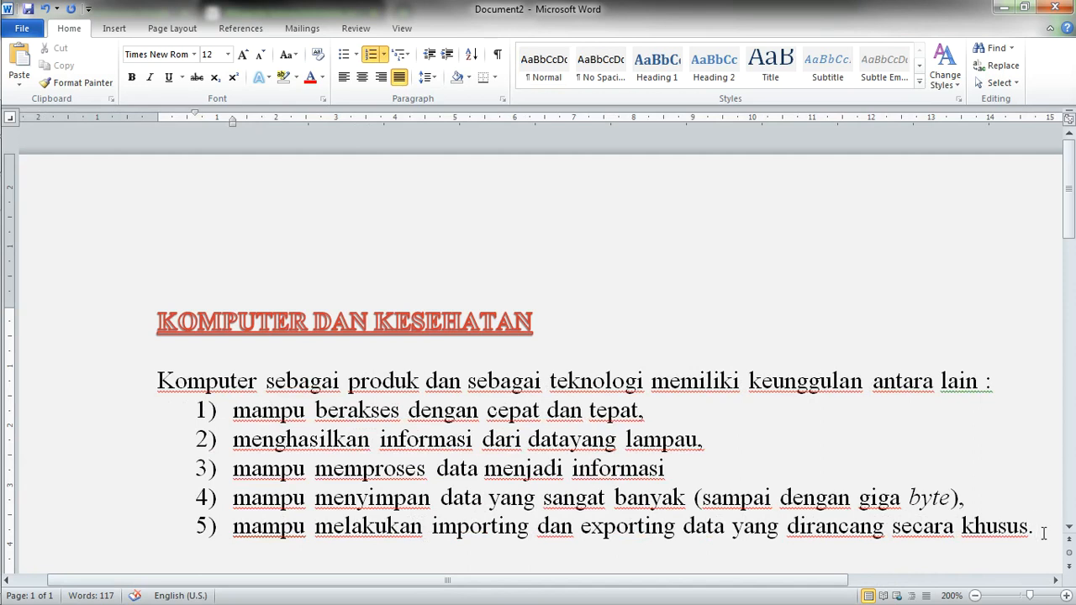
pyautogui.press('Return')
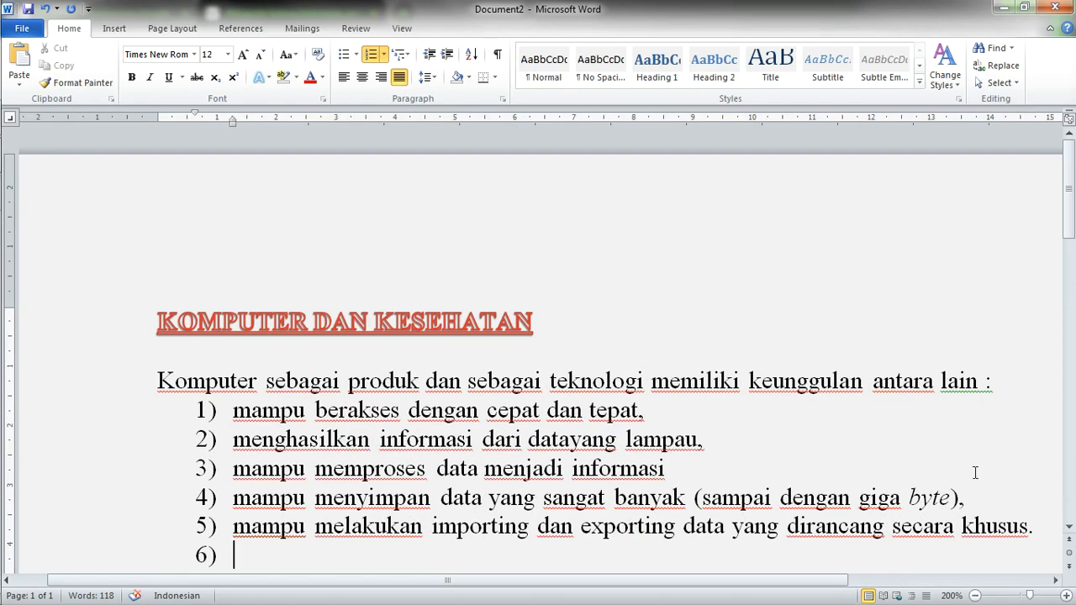
pyautogui.moveTo(2, 233)
pyautogui.click(17, 154)
pyautogui.click(664, 418)
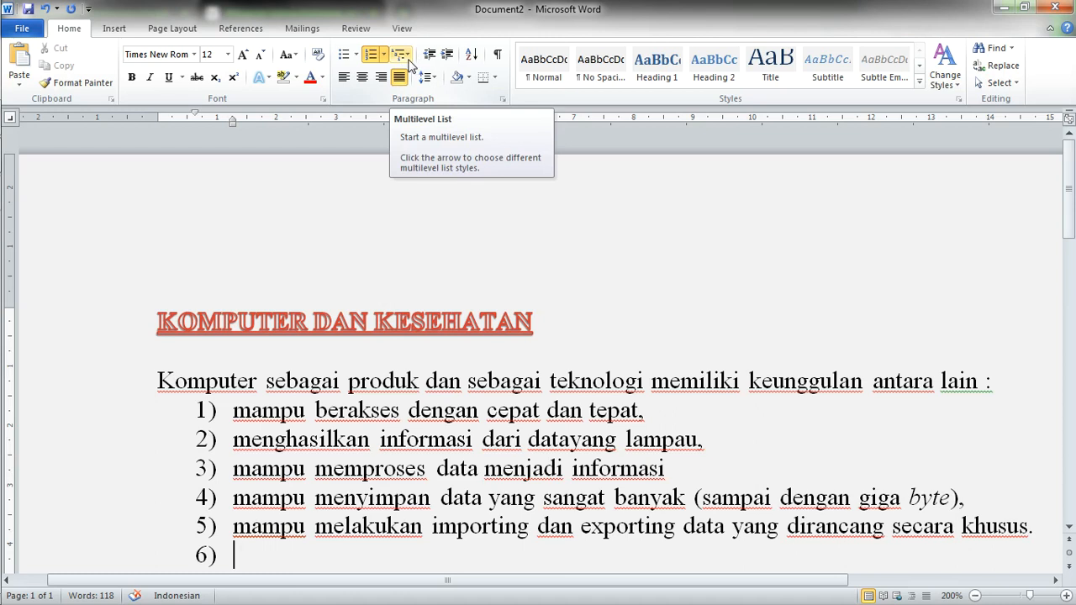
# Look through the available multilevel list formats without applying one.
pyautogui.click(408, 57)
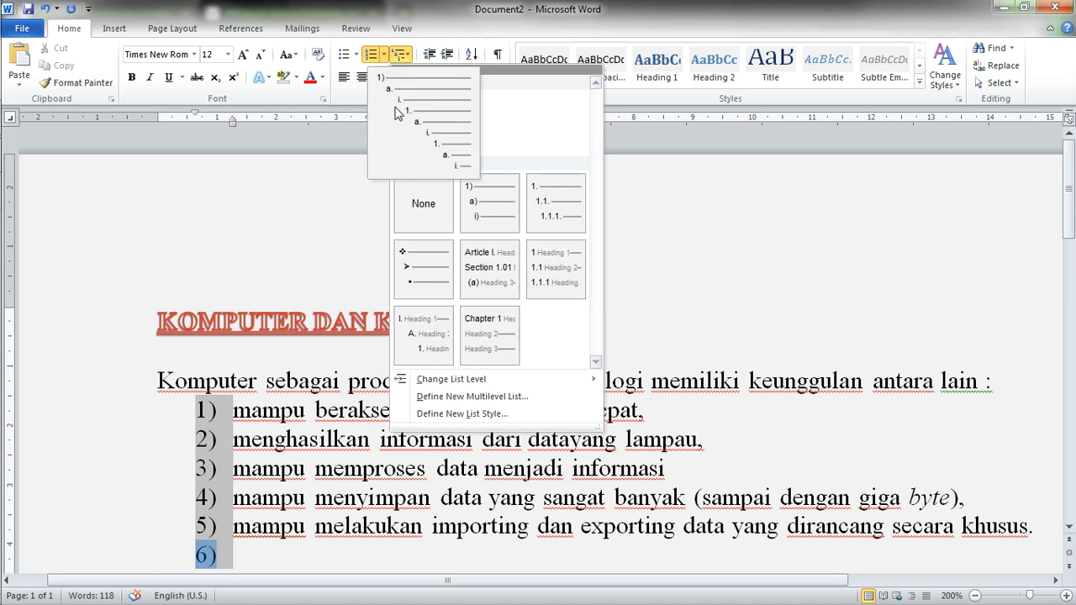
pyautogui.moveTo(406, 114)
pyautogui.click(669, 414)
# Try a lettered sub-item "a." under the first list item, and remove the added line again.
pyautogui.click(670, 414)
pyautogui.press('Return')
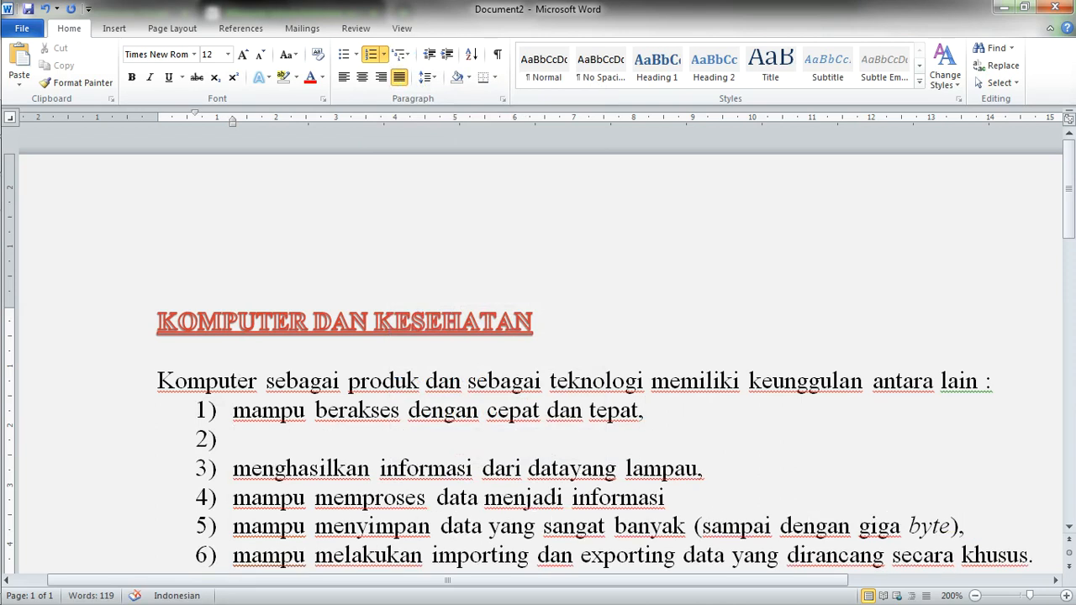
pyautogui.press('Tab')
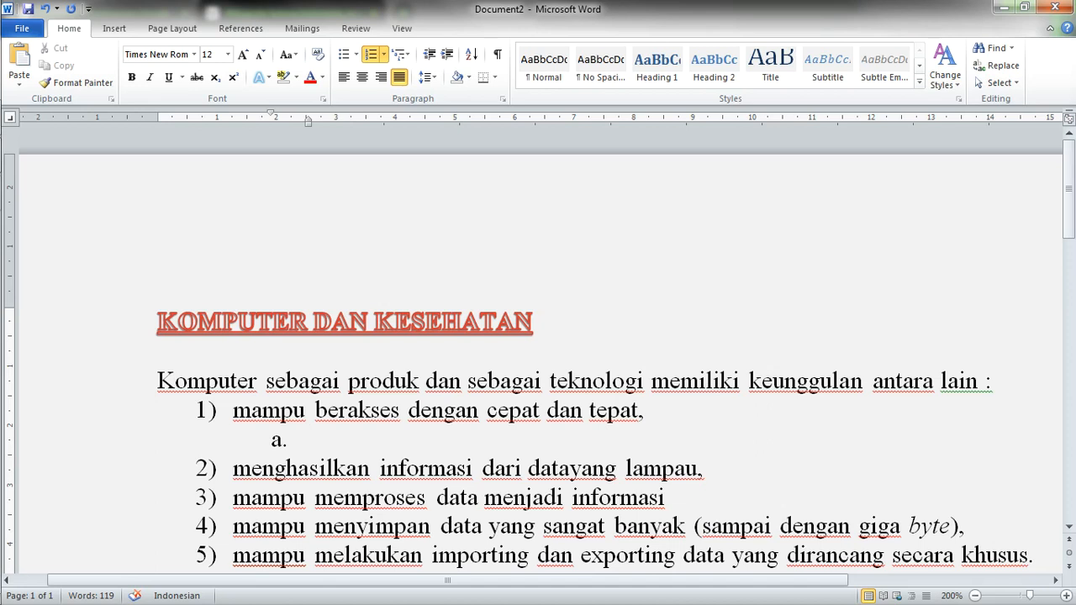
pyautogui.press('Return')
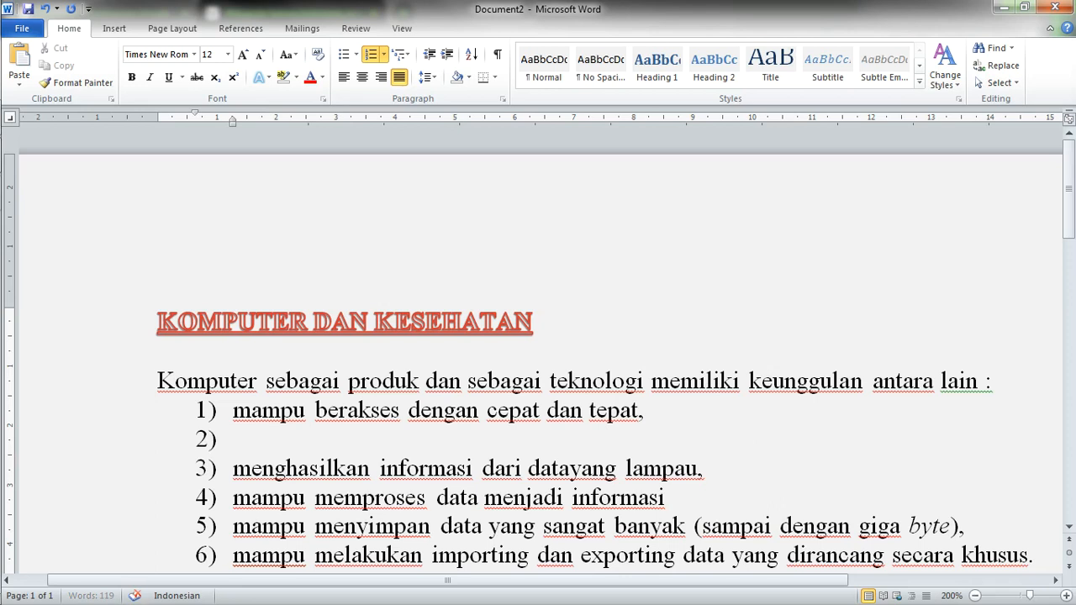
pyautogui.press('Return')
pyautogui.press('BackSpace')
pyautogui.press('BackSpace')
pyautogui.press('BackSpace')
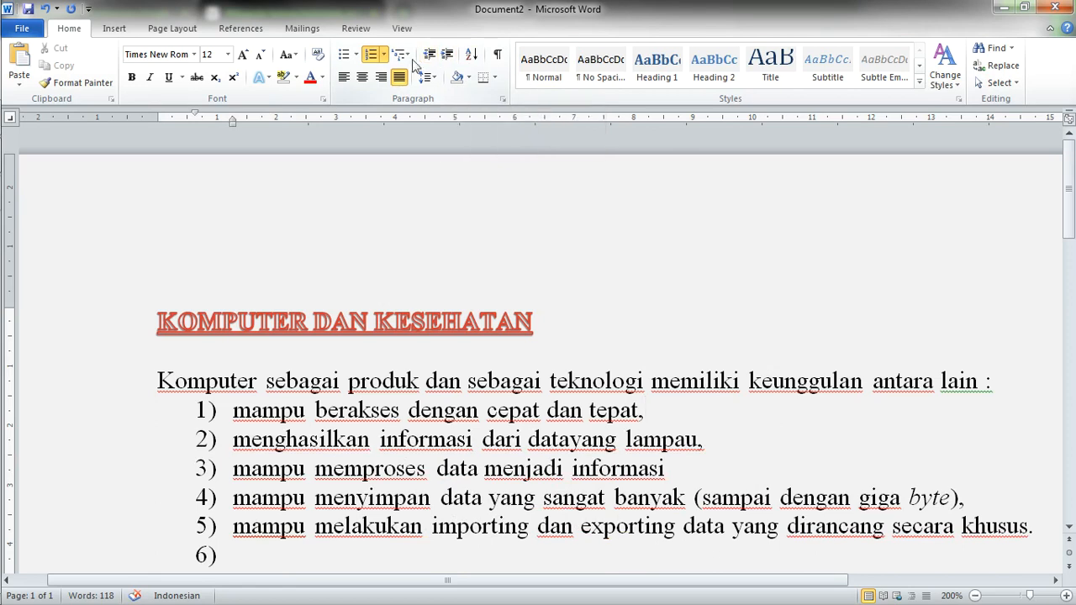
# Demonstrate decreasing and increasing the numbered list's indent, leaving the list aligned with the left margin.
pyautogui.moveTo(646, 410); pyautogui.dragTo(282, 409)
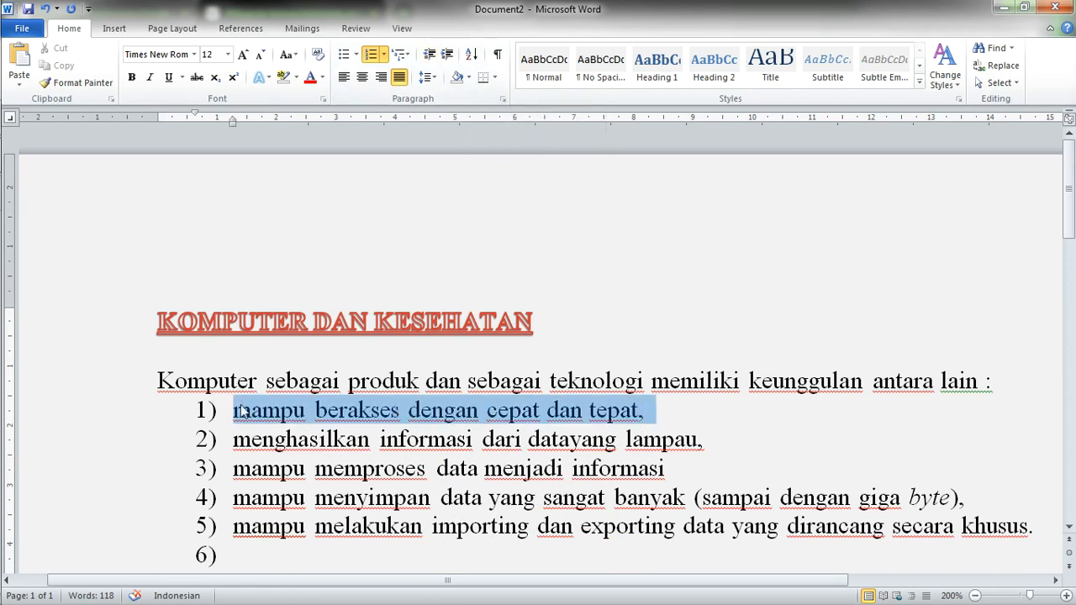
pyautogui.click(429, 56)
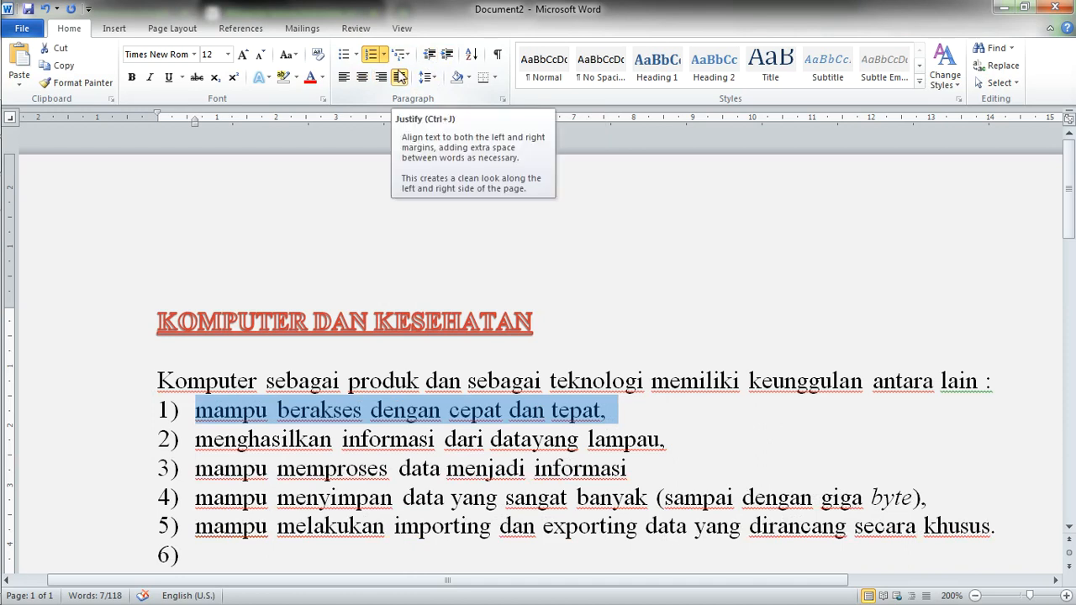
pyautogui.click(446, 55)
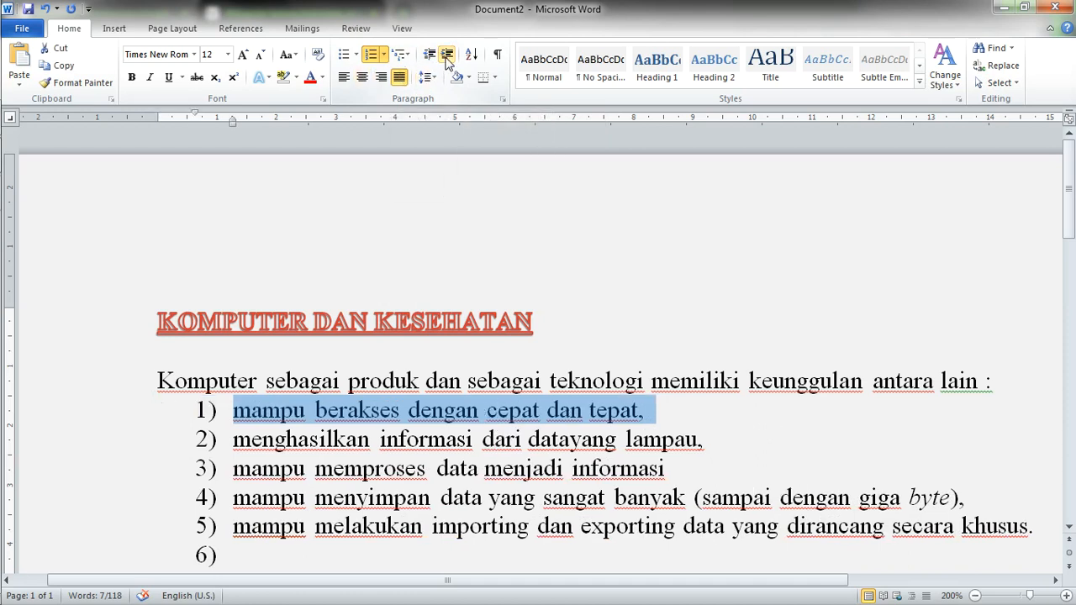
pyautogui.click(432, 58)
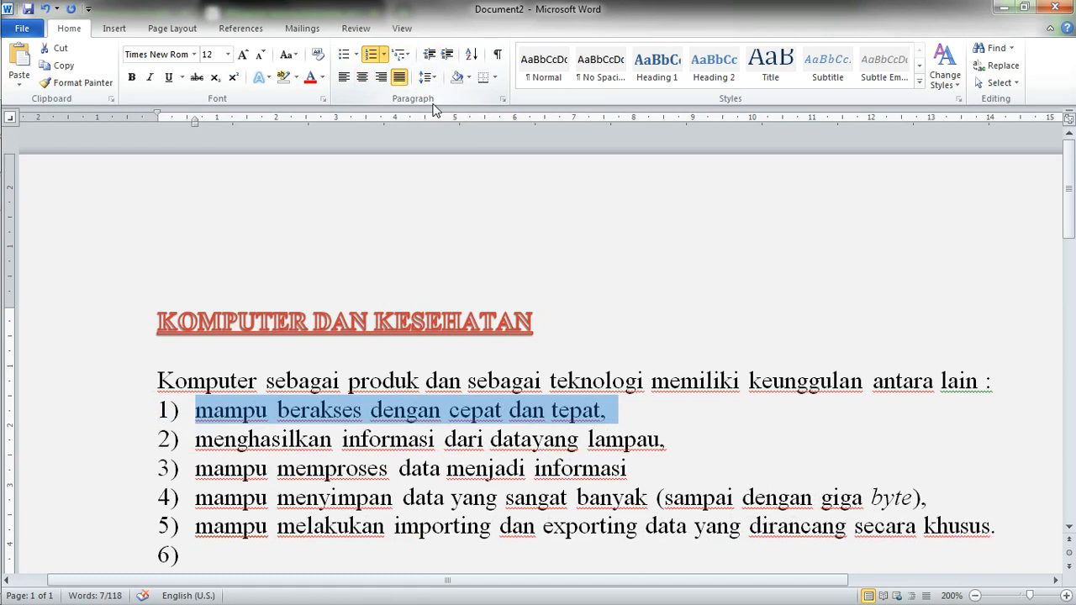
# Sort the selected first list item by paragraphs as text in ascending order.
pyautogui.click(469, 55)
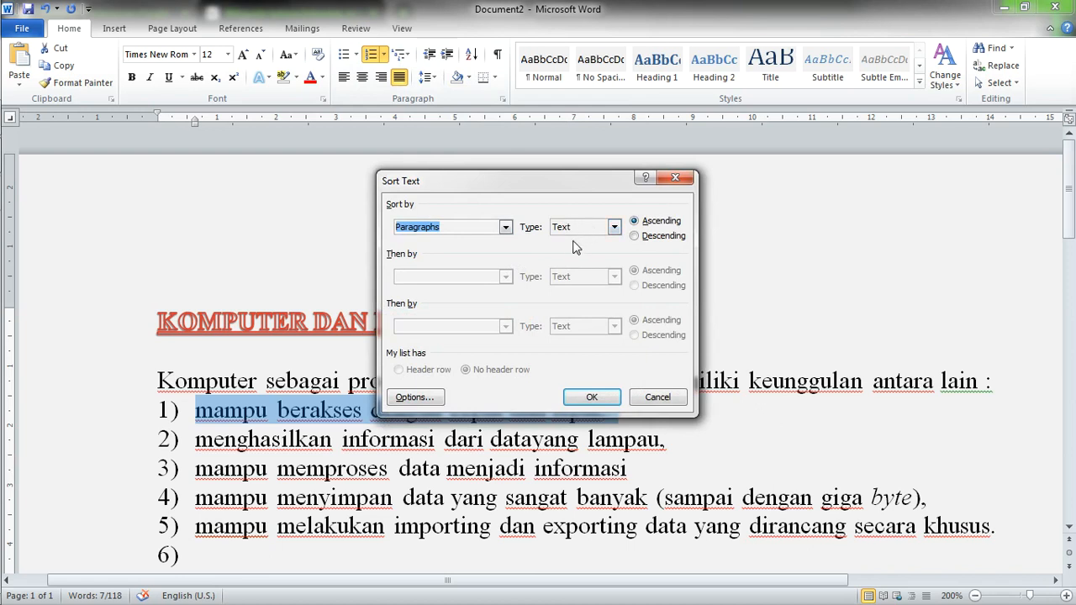
pyautogui.click(601, 402)
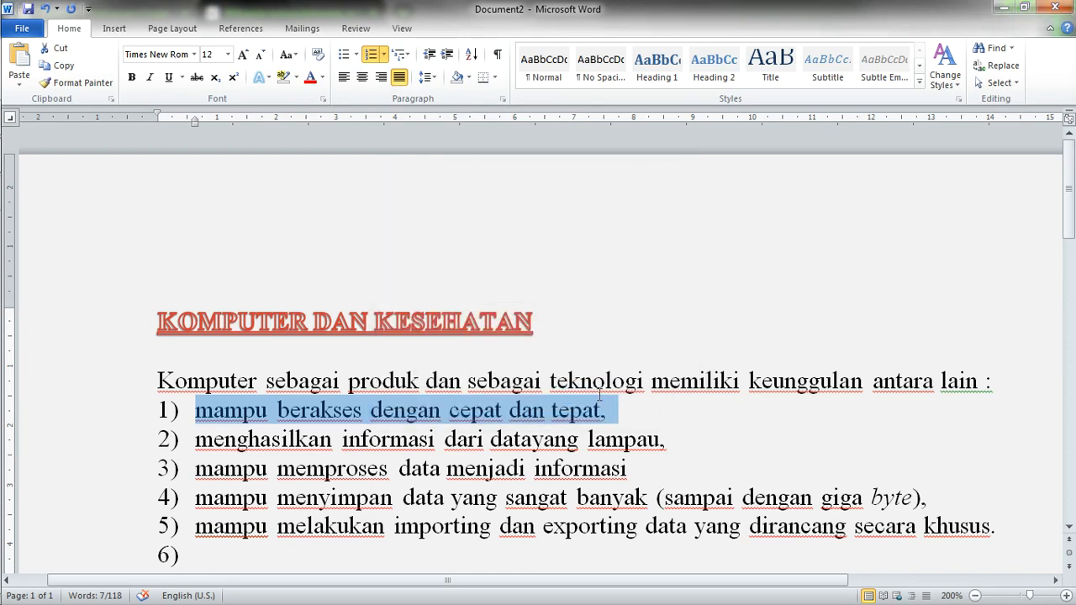
# Show the paragraph marks, check them at the ends of the first three list items, and hide them again.
pyautogui.click(499, 54)
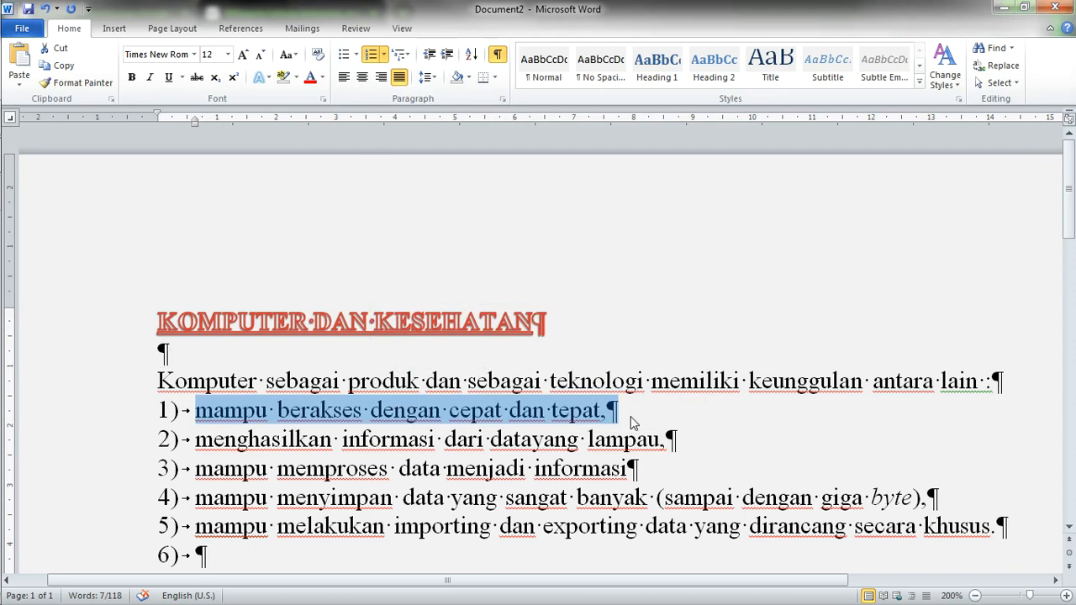
pyautogui.click(629, 413)
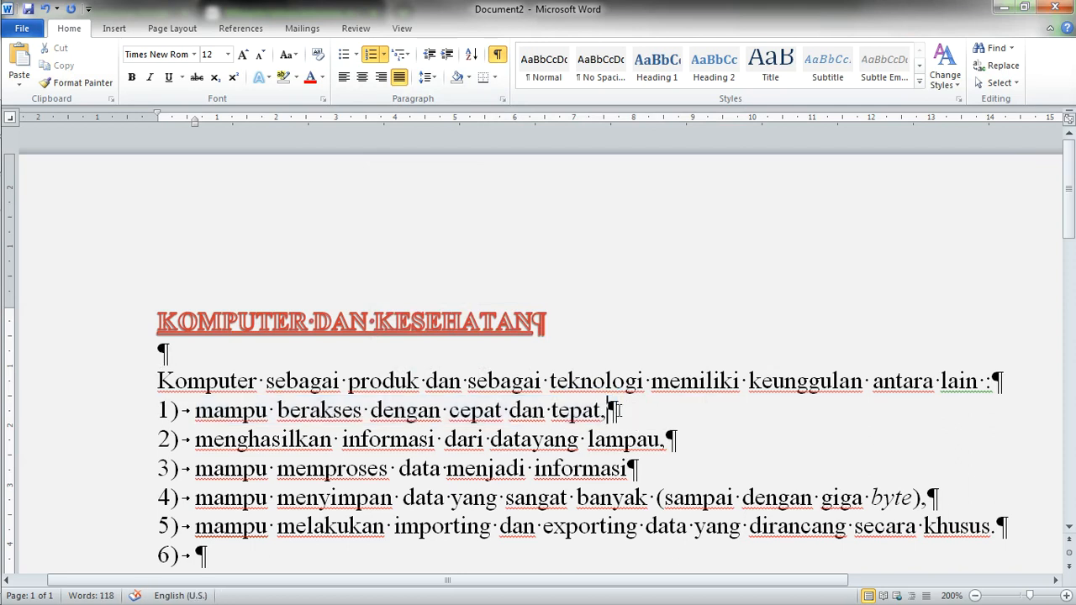
pyautogui.click(669, 439)
pyautogui.click(629, 469)
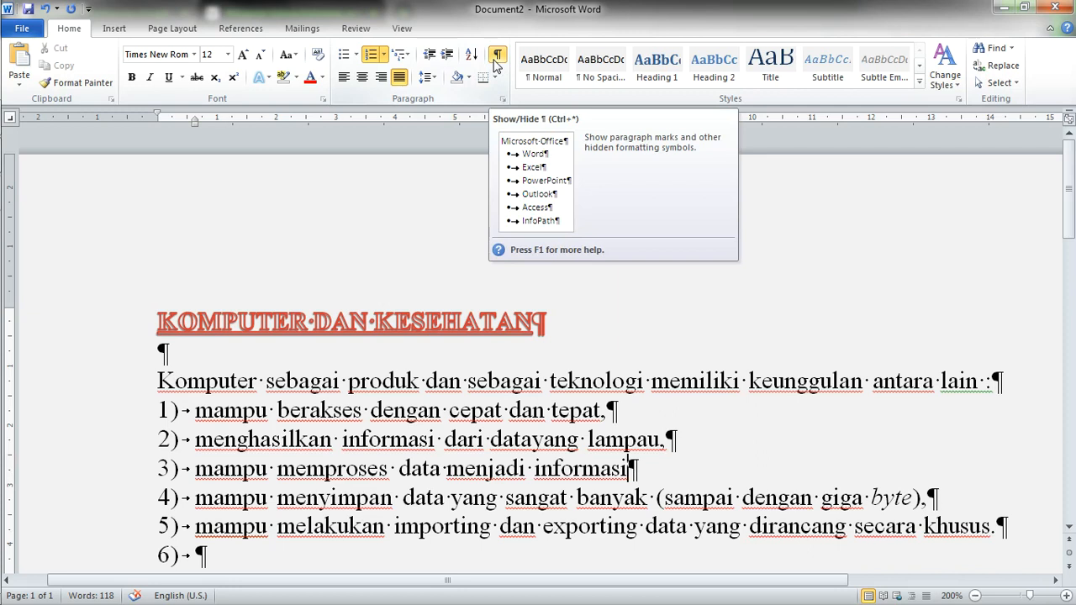
pyautogui.click(494, 60)
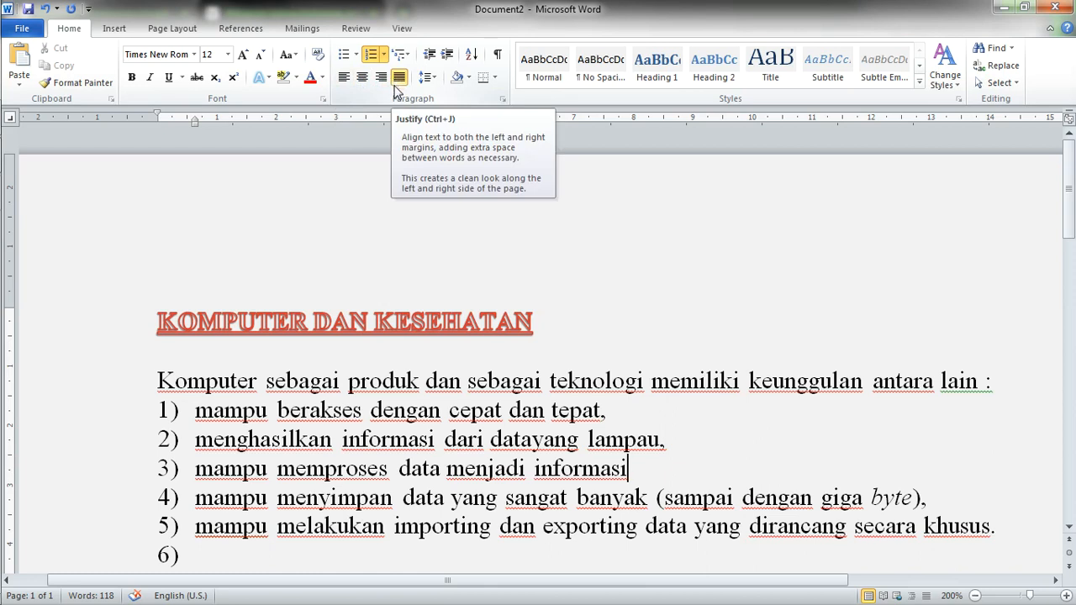
pyautogui.moveTo(17, 101)
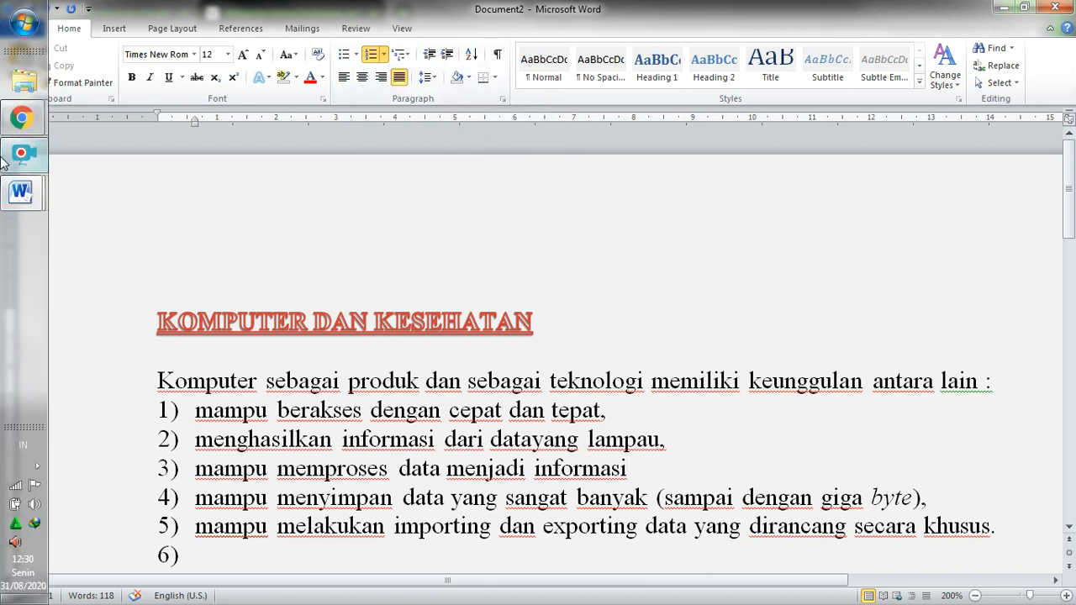
pyautogui.click(22, 83)
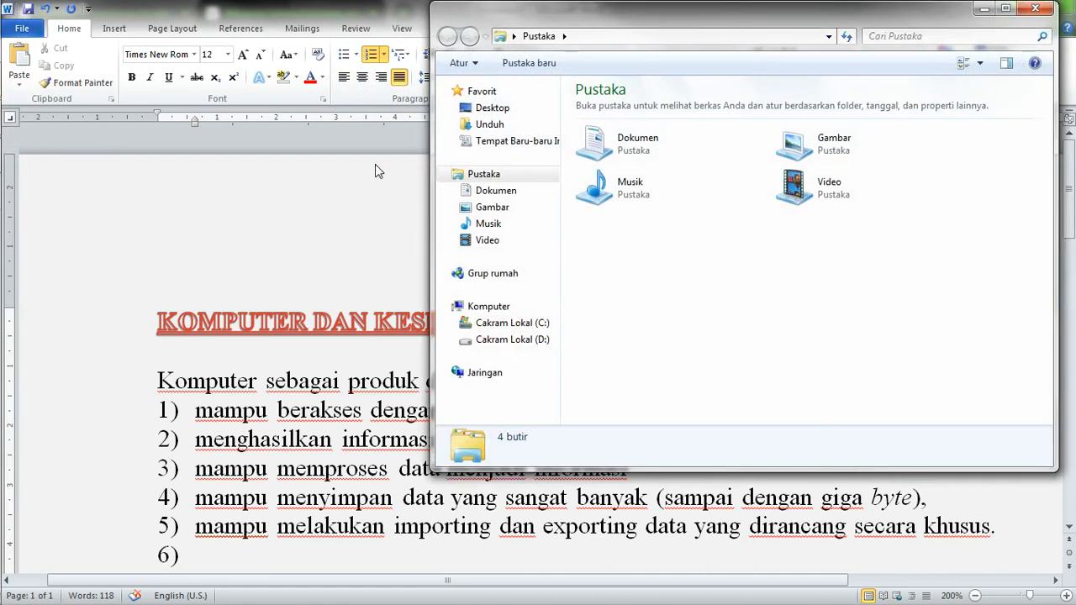
pyautogui.click(1035, 8)
# Open the recent document "Lembar Kerja Siswa1" and close it again.
pyautogui.click(28, 31)
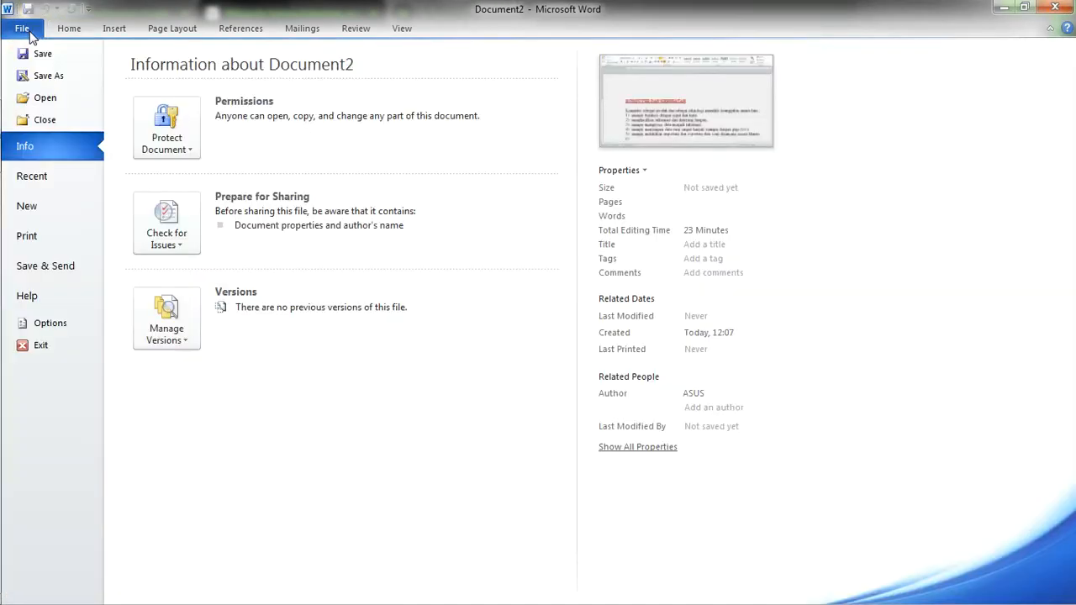
pyautogui.click(38, 185)
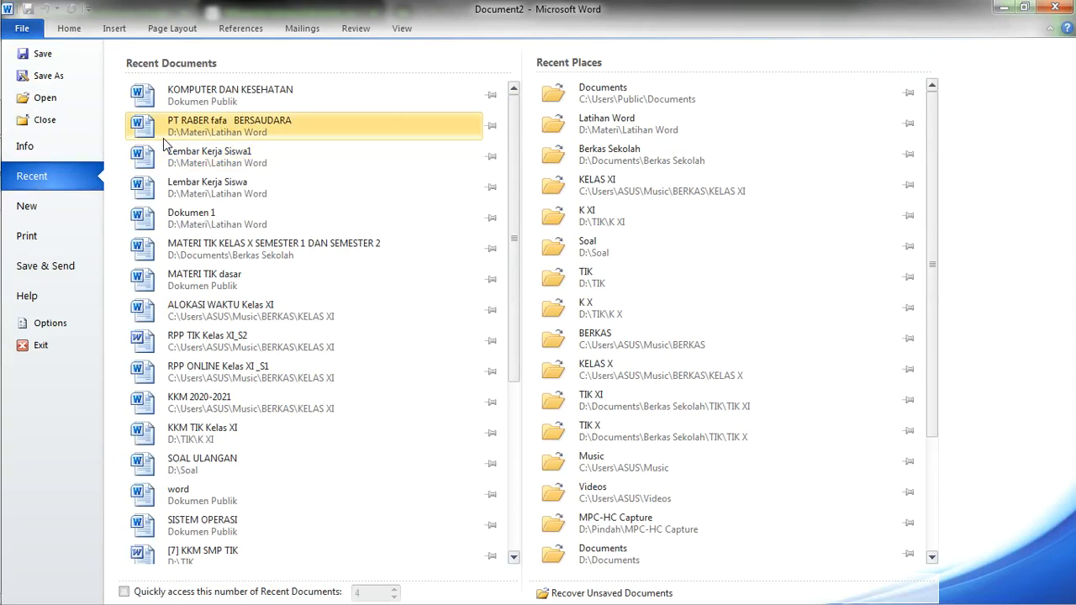
pyautogui.click(231, 168)
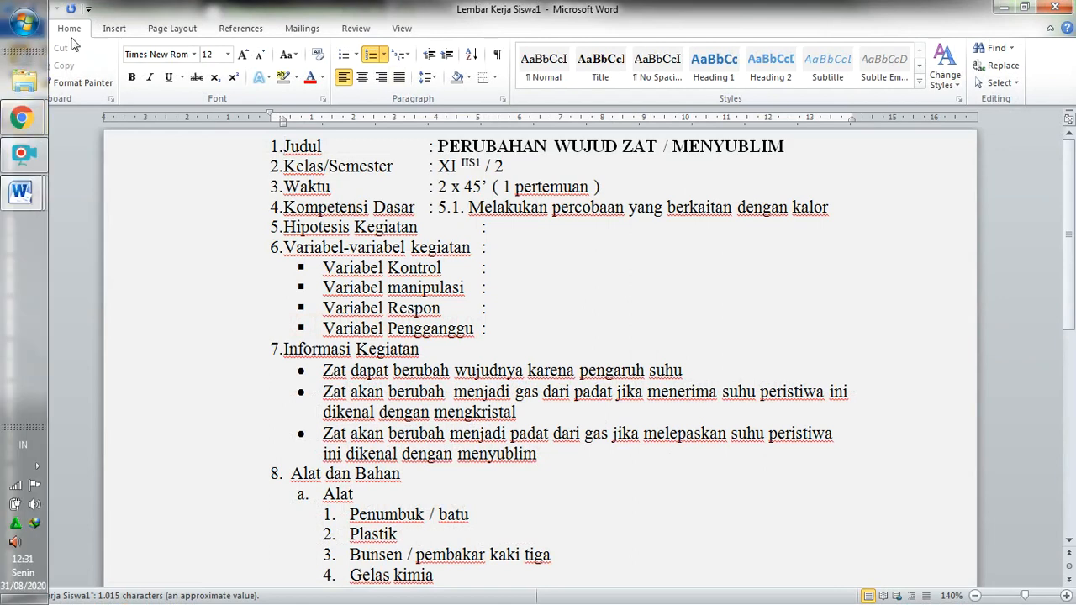
pyautogui.click(1055, 9)
# Open the recent document "Dokumen 1" and skim through its text.
pyautogui.click(21, 32)
pyautogui.click(49, 176)
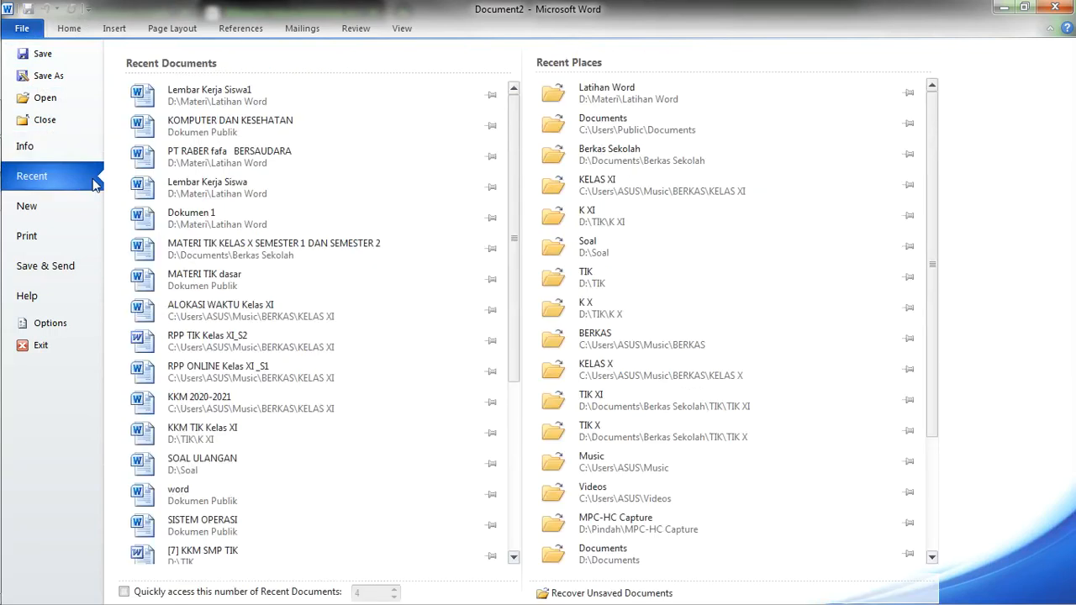
pyautogui.click(245, 217)
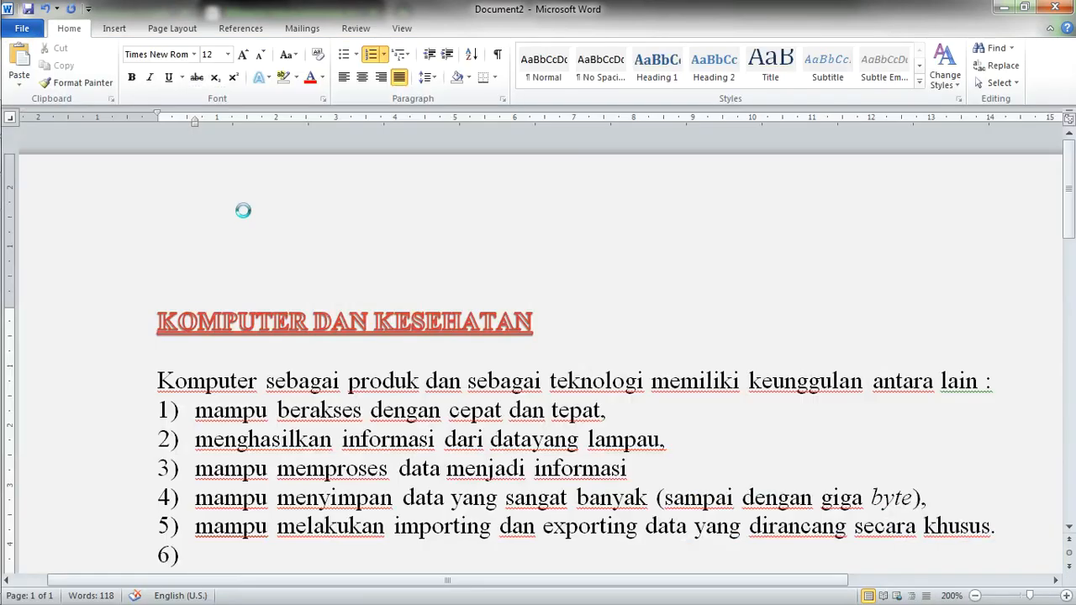
pyautogui.scroll(-2, 547, 341)
pyautogui.scroll(-4, 546, 341)
pyautogui.scroll(6, 542, 363)
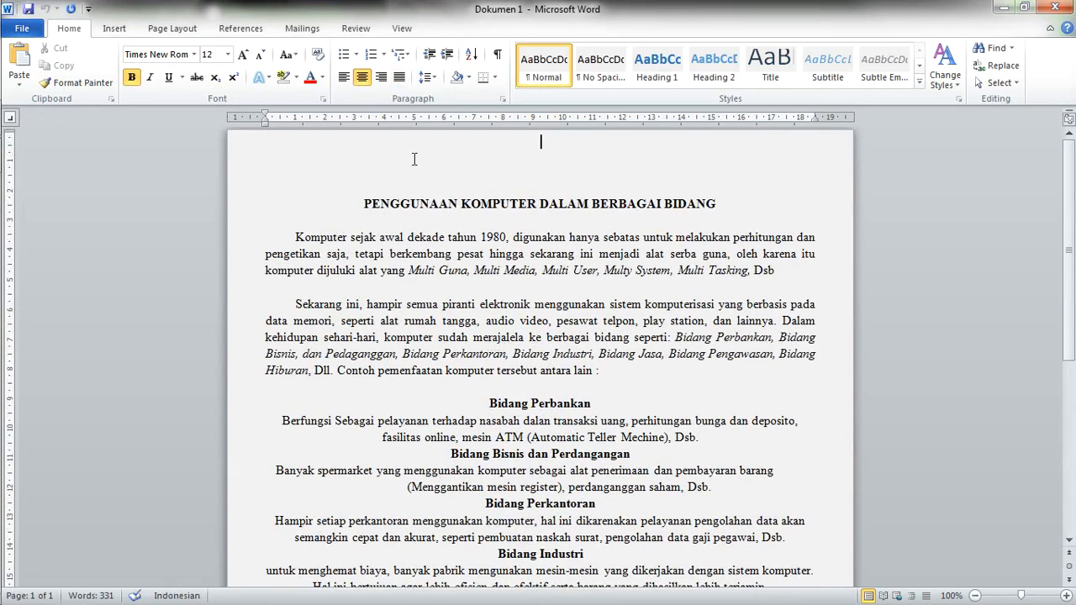
# Examine the alignment of the sections from "Bidang Perbankan" to "Bidang Hiburan", dismissing the chat notification.
pyautogui.scroll(-3, 471, 393)
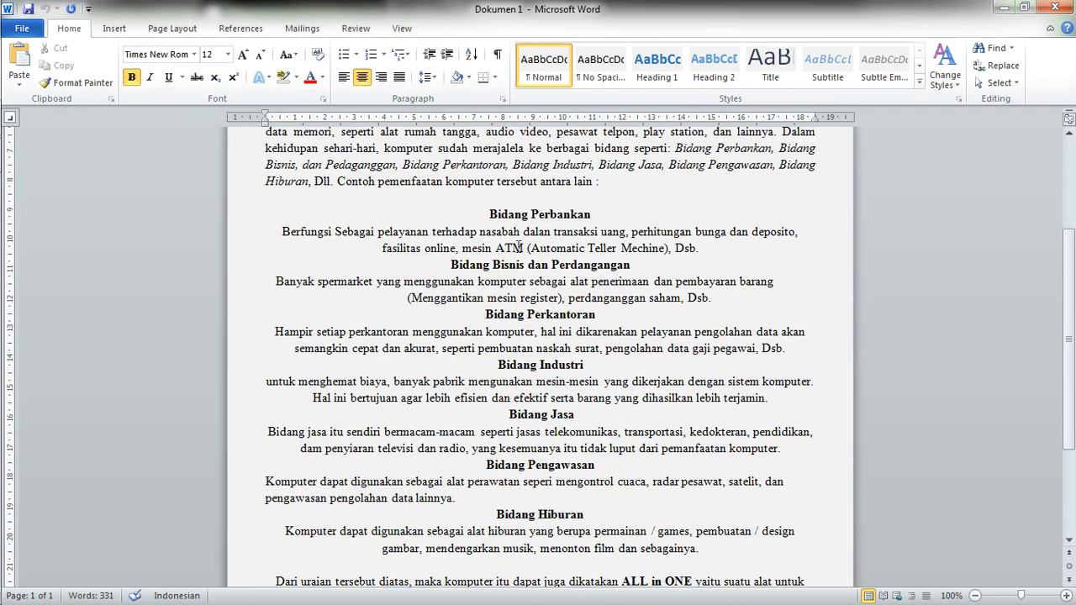
pyautogui.moveTo(490, 216); pyautogui.dragTo(606, 221)
pyautogui.moveTo(286, 233); pyautogui.dragTo(398, 238)
pyautogui.click(566, 256)
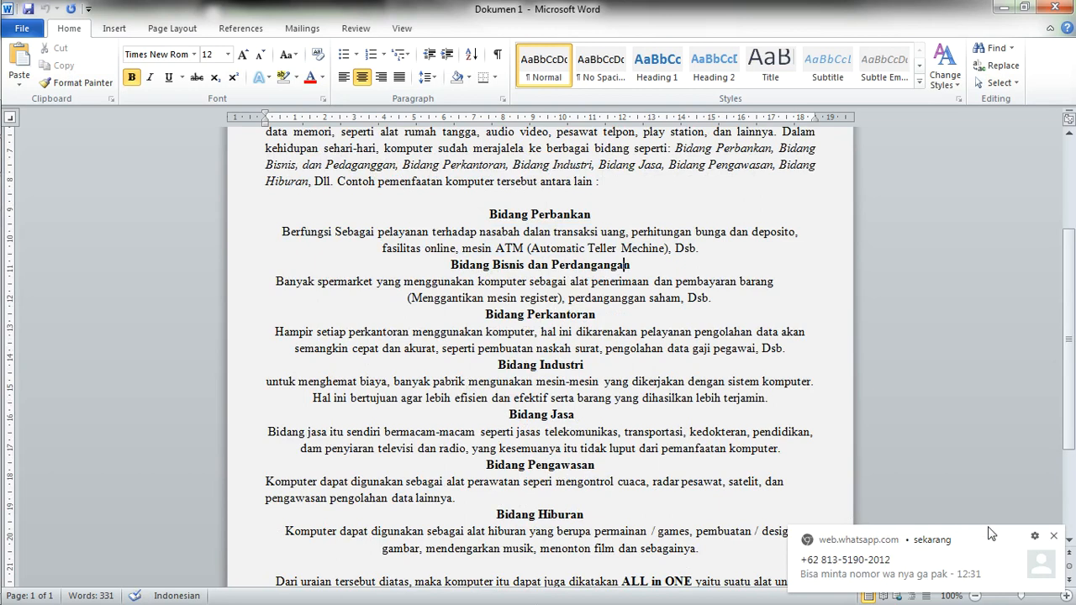
pyautogui.click(1053, 536)
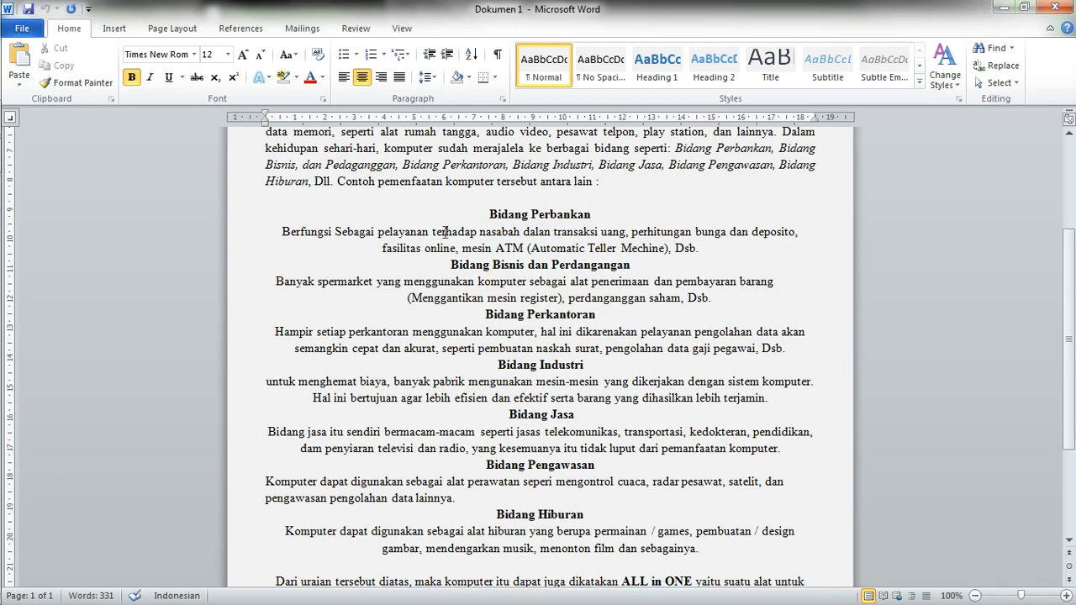
pyautogui.moveTo(463, 217); pyautogui.dragTo(713, 548)
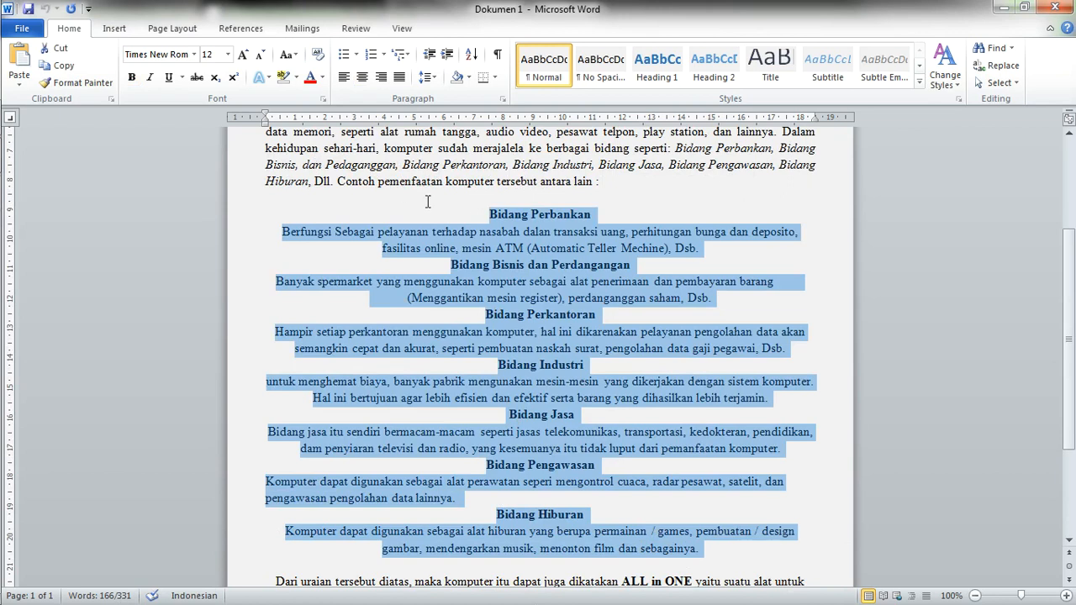
pyautogui.click(489, 215)
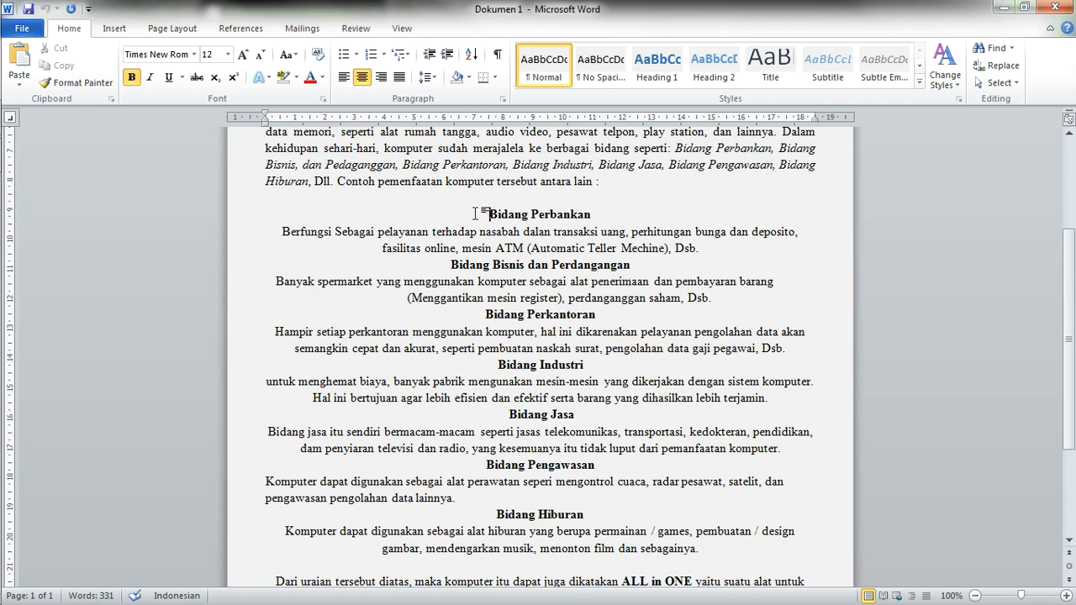
# Left-align the heading "Bidang Perbankan".
pyautogui.tripleClick(602, 214)
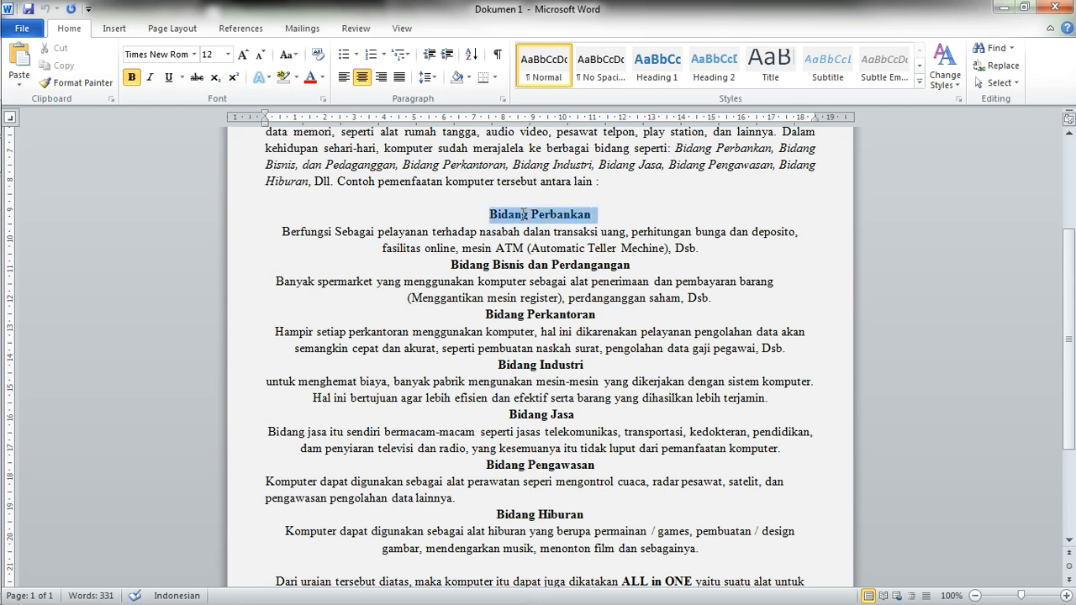
pyautogui.click(344, 76)
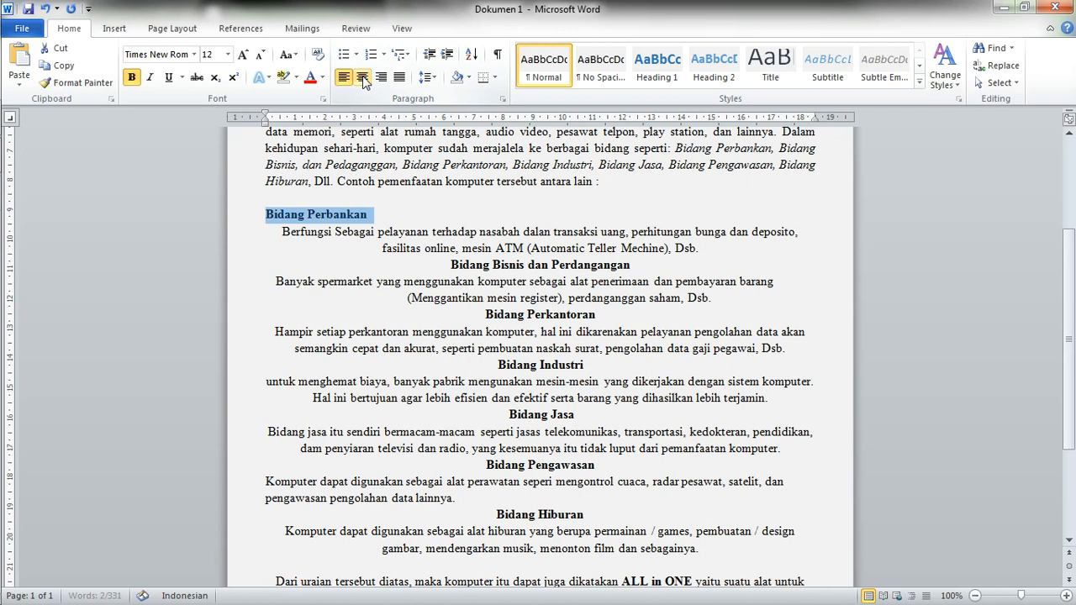
pyautogui.click(278, 217)
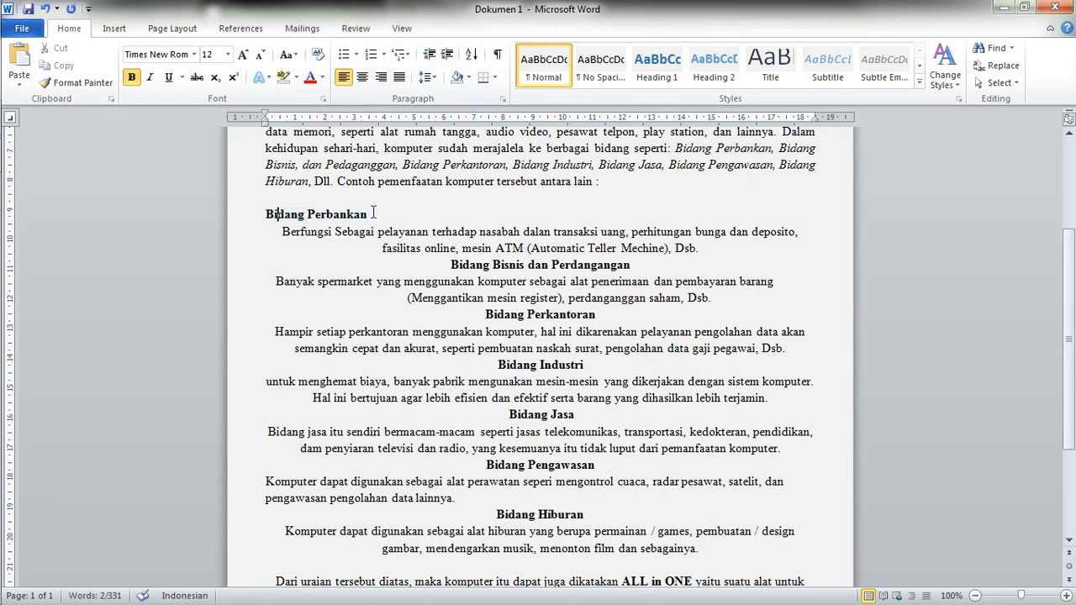
# Center the heading "Bidang Perbankan" and left-align it again.
pyautogui.moveTo(378, 214); pyautogui.dragTo(282, 215)
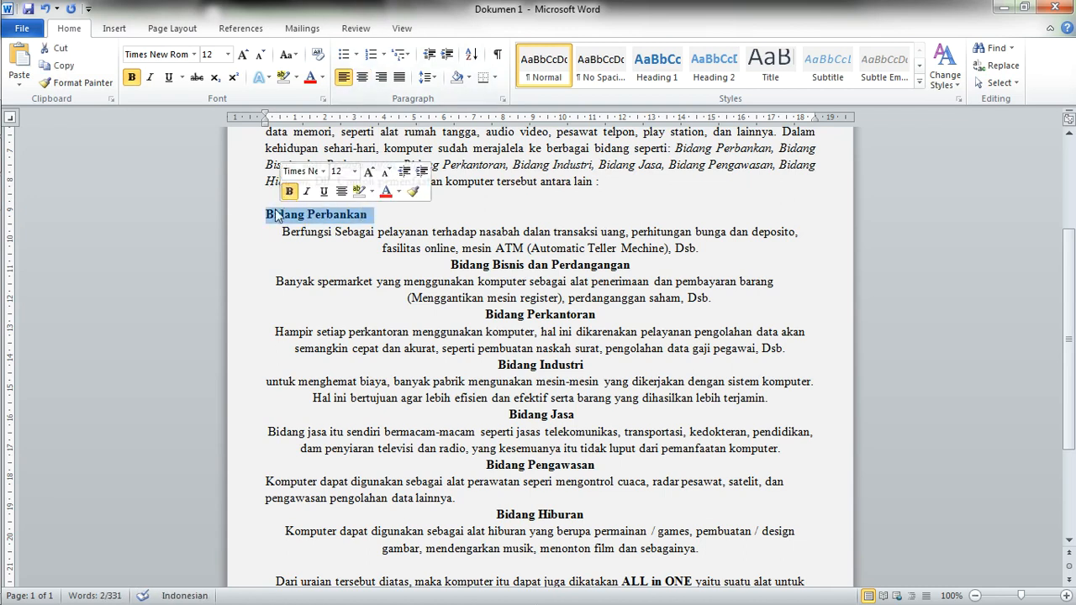
pyautogui.click(364, 82)
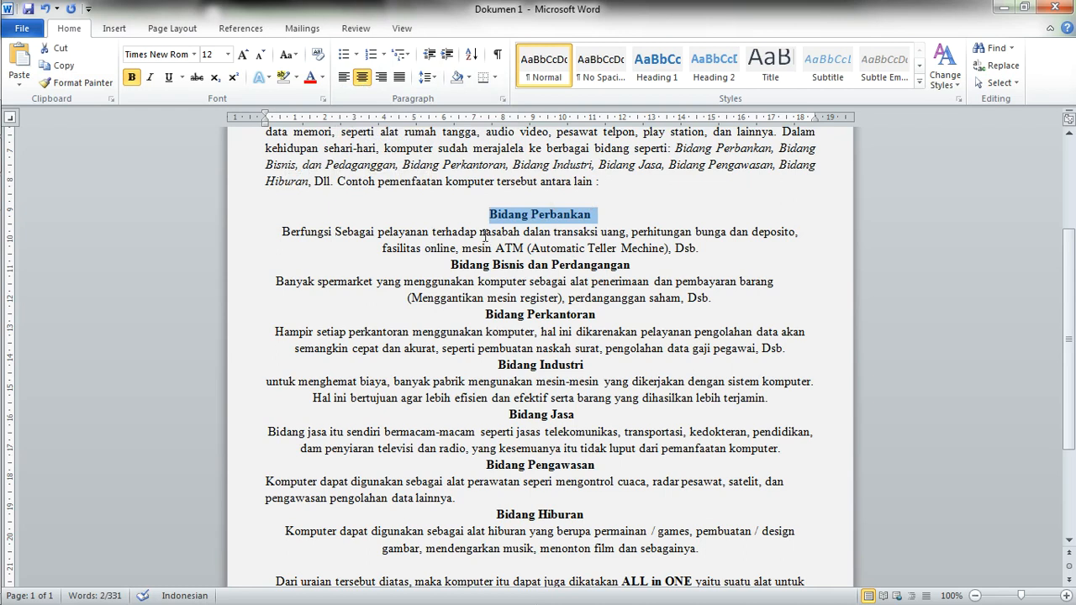
pyautogui.click(345, 77)
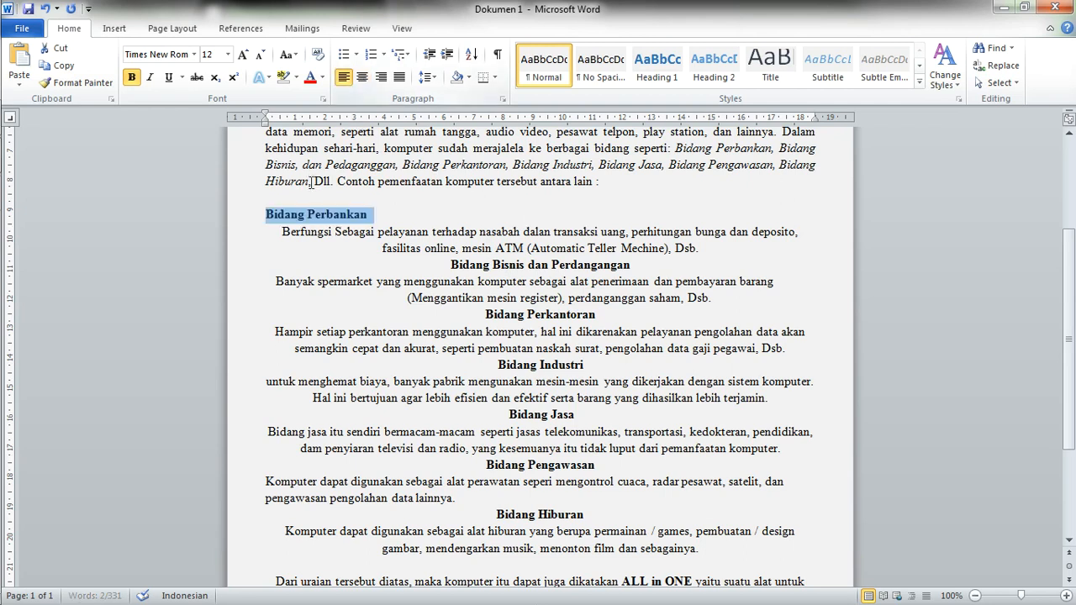
# Center the heading "Bidang Perbankan" above its paragraph.
pyautogui.click(268, 214)
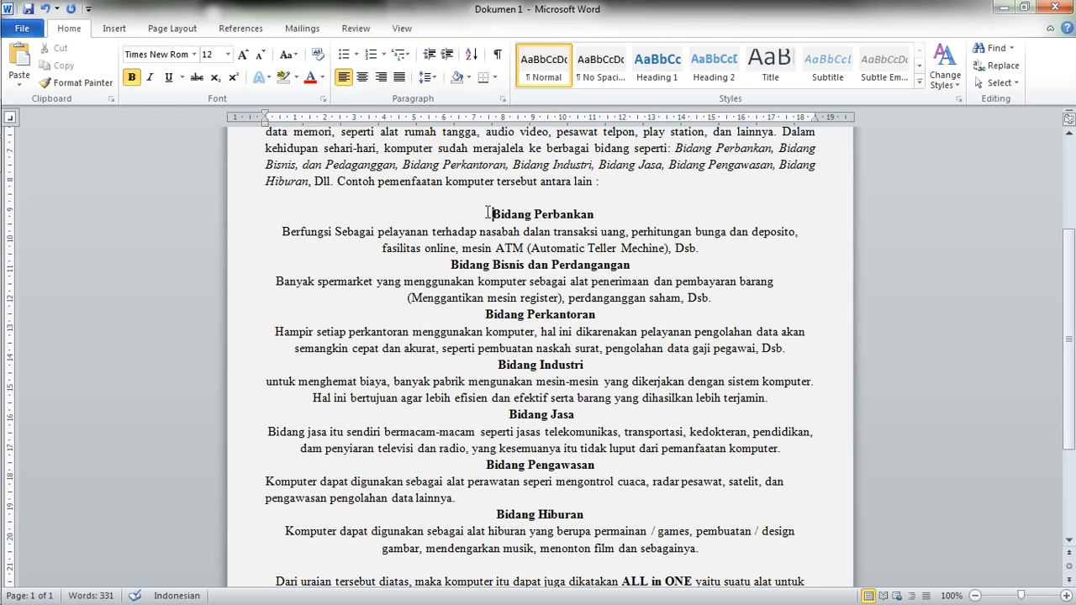
pyautogui.moveTo(492, 215); pyautogui.dragTo(223, 210)
pyautogui.press('Delete')
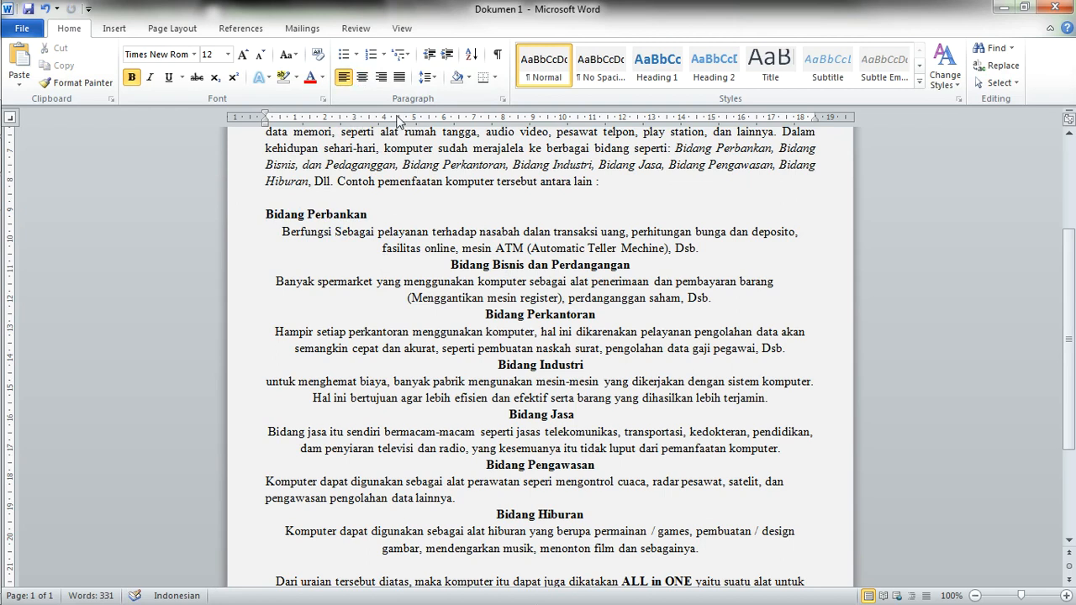
pyautogui.click(362, 76)
# Left-align the second body paragraph, beginning "Sekarang ini, hampir semua piranti elektronik".
pyautogui.scroll(3, 468, 316)
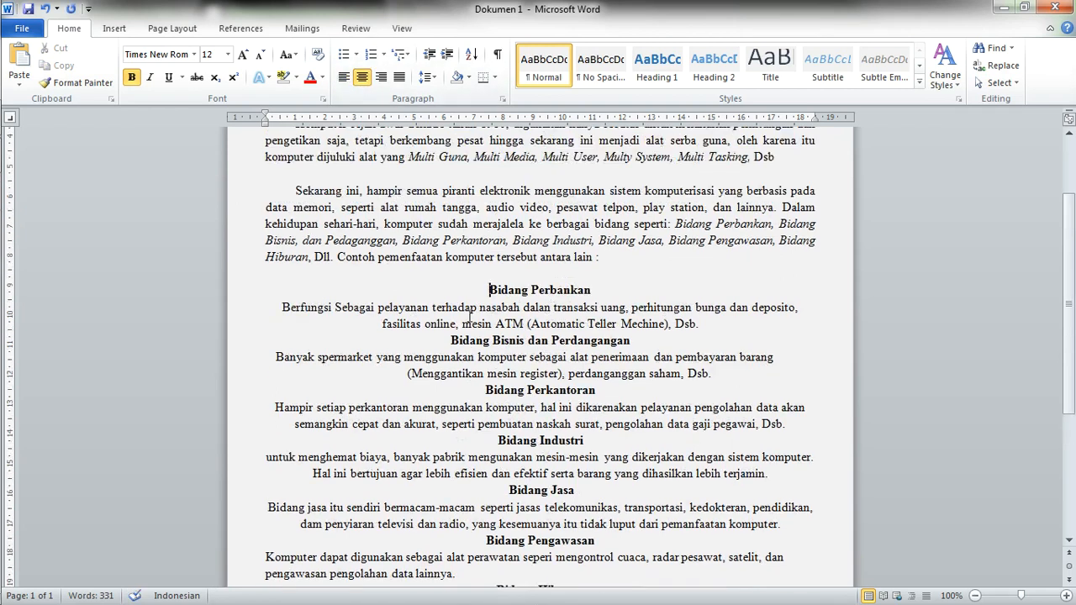
pyautogui.scroll(1, 440, 311)
pyautogui.click(333, 252)
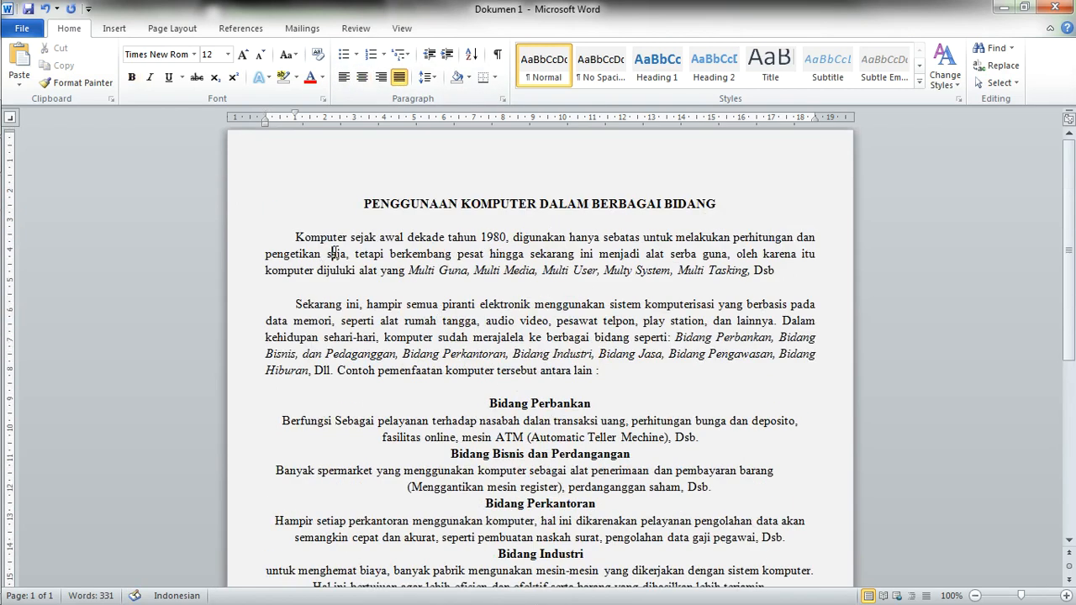
pyautogui.moveTo(773, 270); pyautogui.dragTo(296, 238)
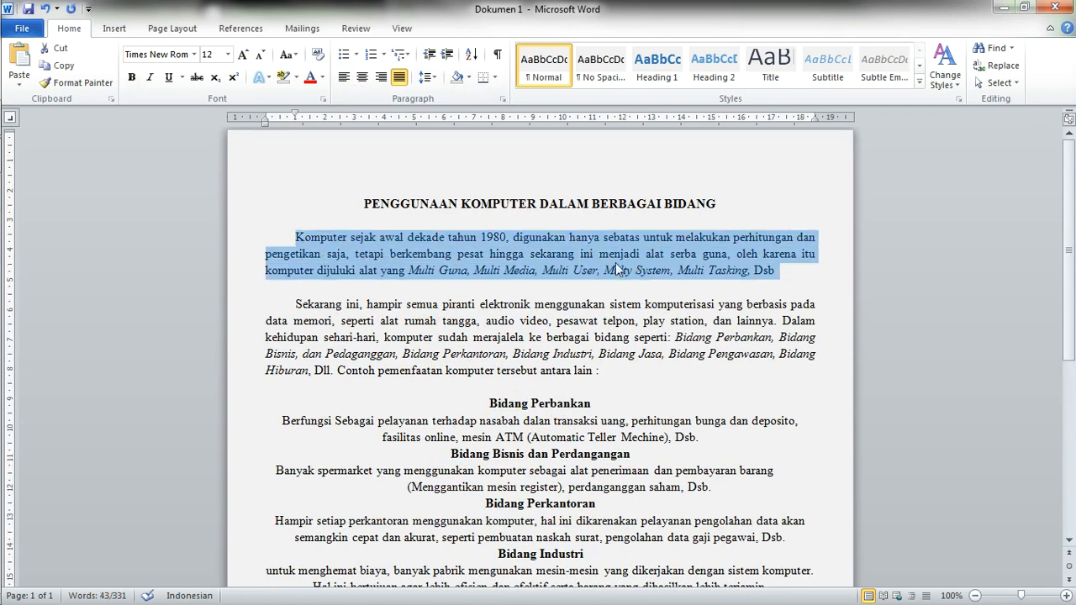
pyautogui.click(645, 319)
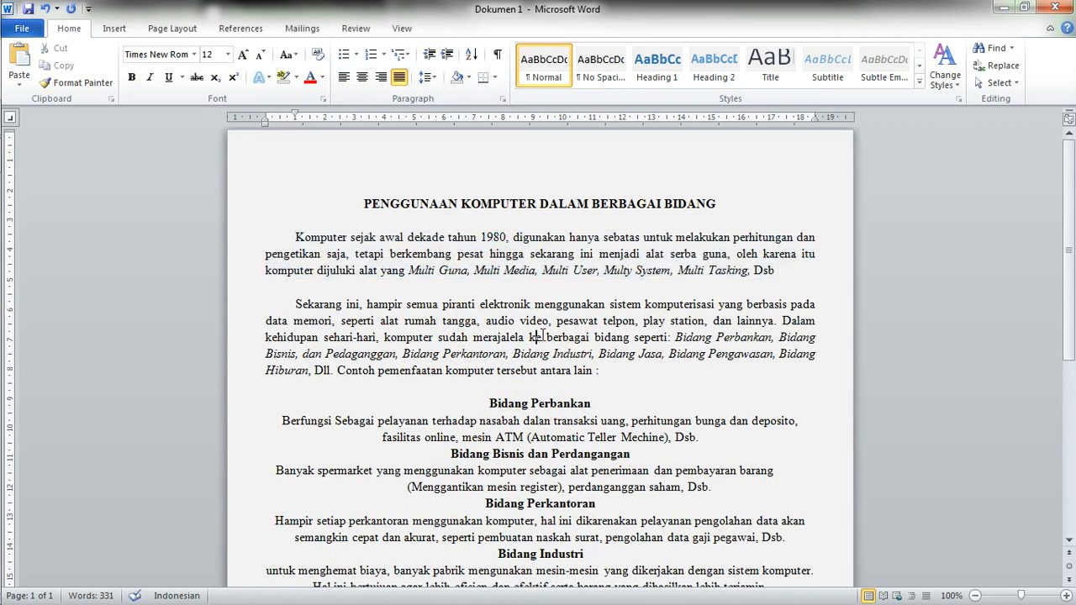
pyautogui.moveTo(627, 370); pyautogui.dragTo(315, 300)
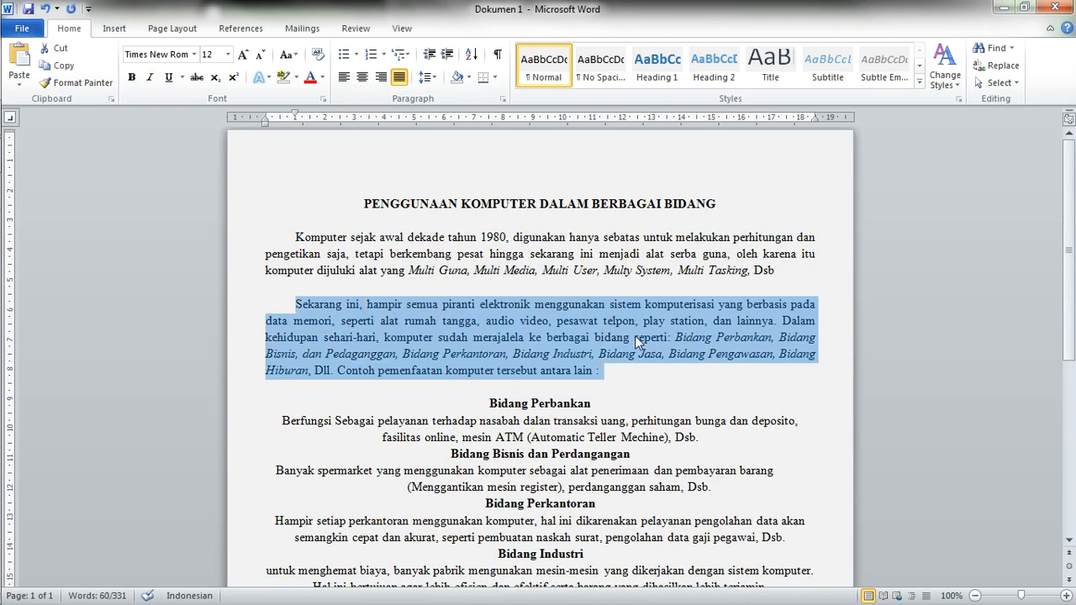
pyautogui.click(343, 78)
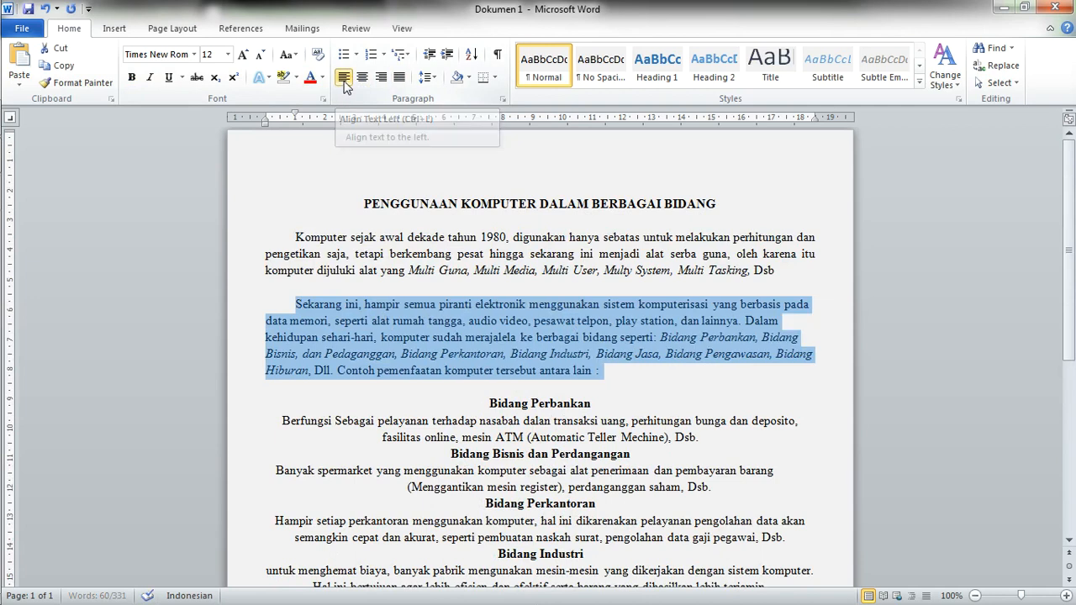
pyautogui.click(793, 326)
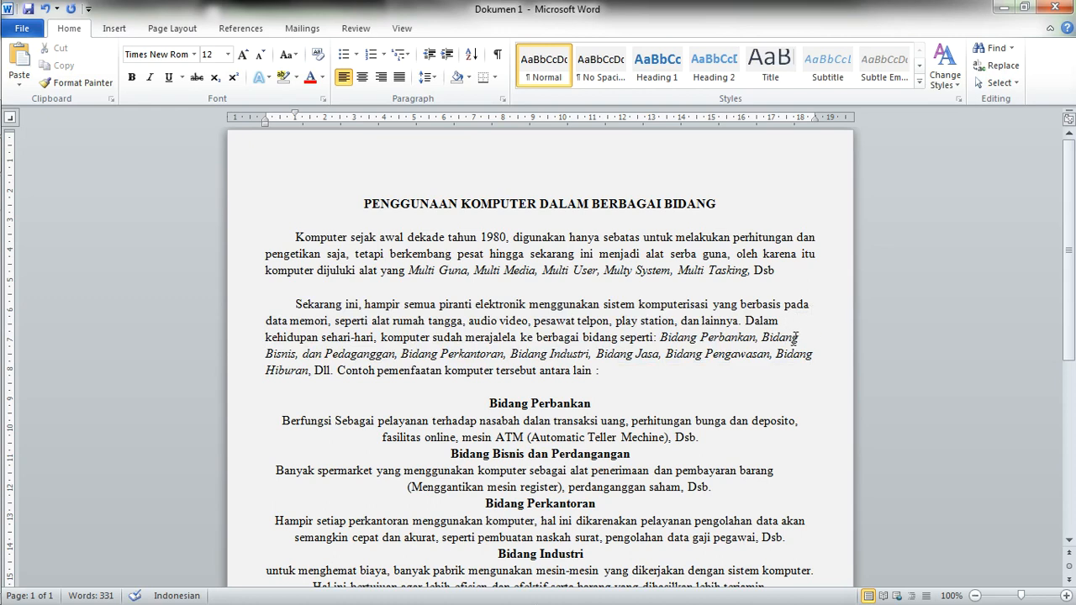
# Switch the paragraph beginning "Sekarang ini" between justified, left and right alignment, finishing with it justified.
pyautogui.moveTo(814, 377); pyautogui.dragTo(296, 306)
pyautogui.click(399, 77)
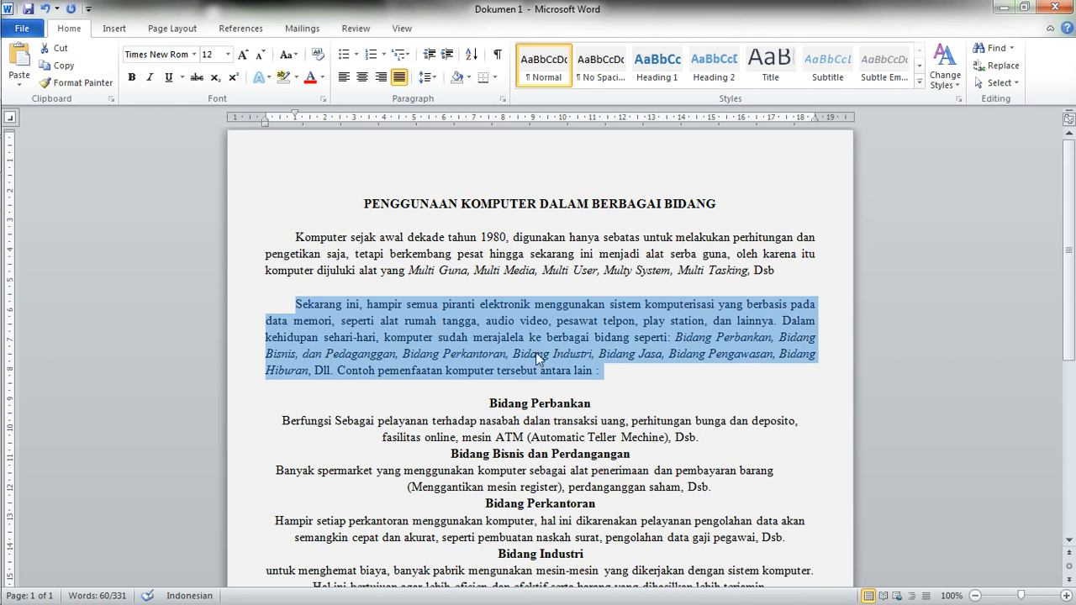
pyautogui.click(344, 76)
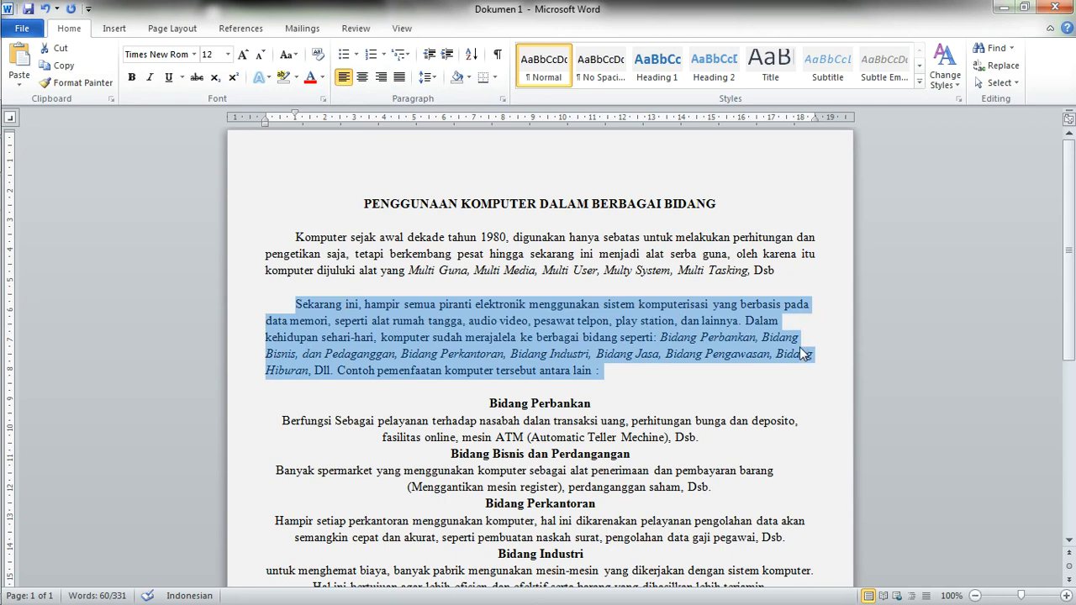
pyautogui.click(381, 77)
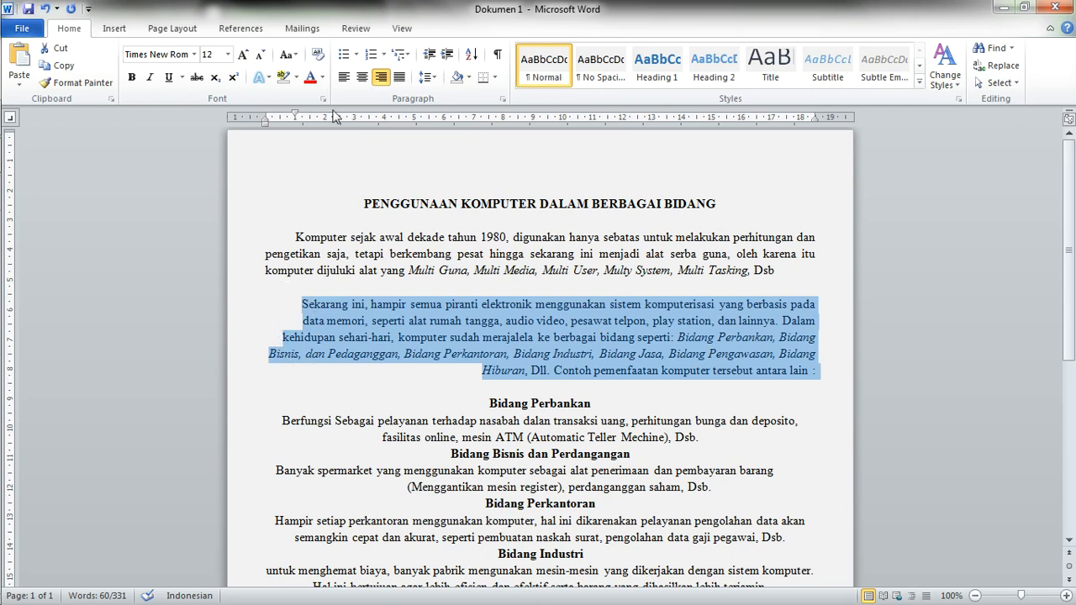
pyautogui.click(344, 76)
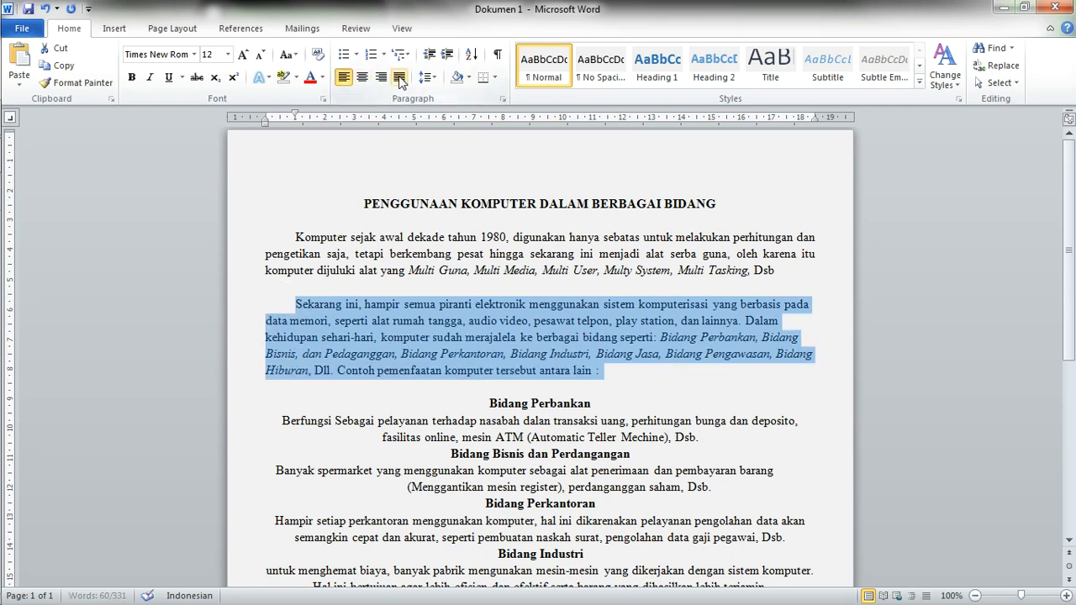
pyautogui.click(399, 76)
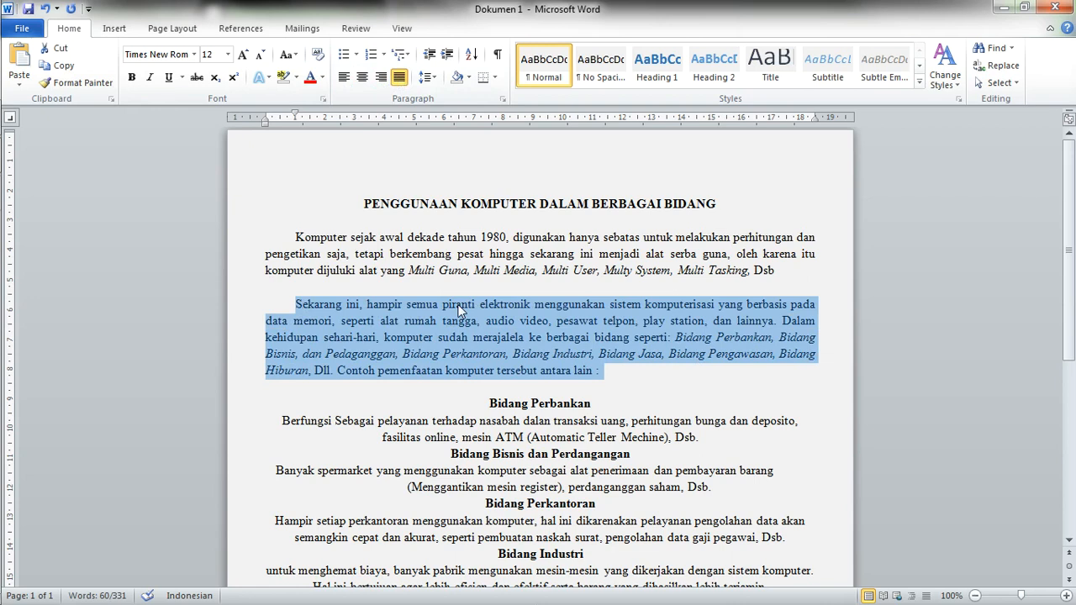
# Look at the available line spacing and paragraph spacing options without applying any.
pyautogui.scroll(-6, 459, 309)
pyautogui.moveTo(4, 245)
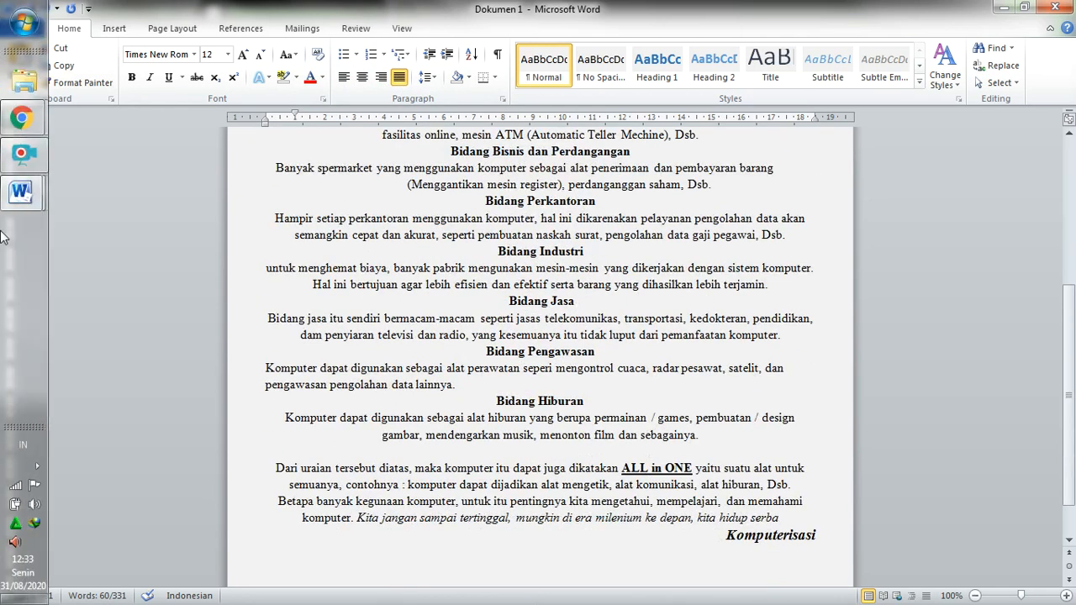
pyautogui.click(436, 80)
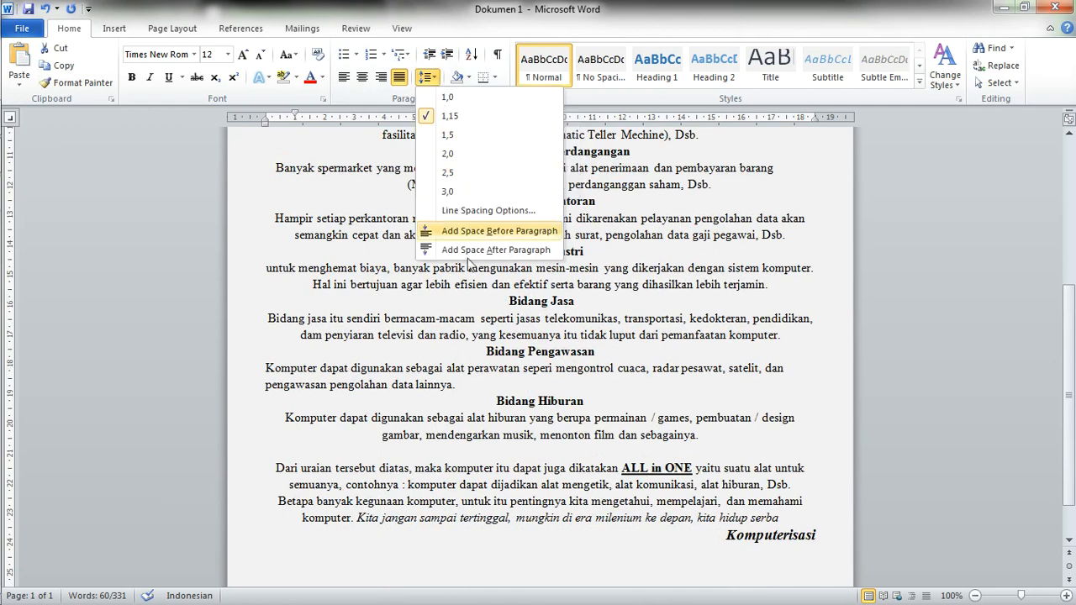
pyautogui.click(671, 175)
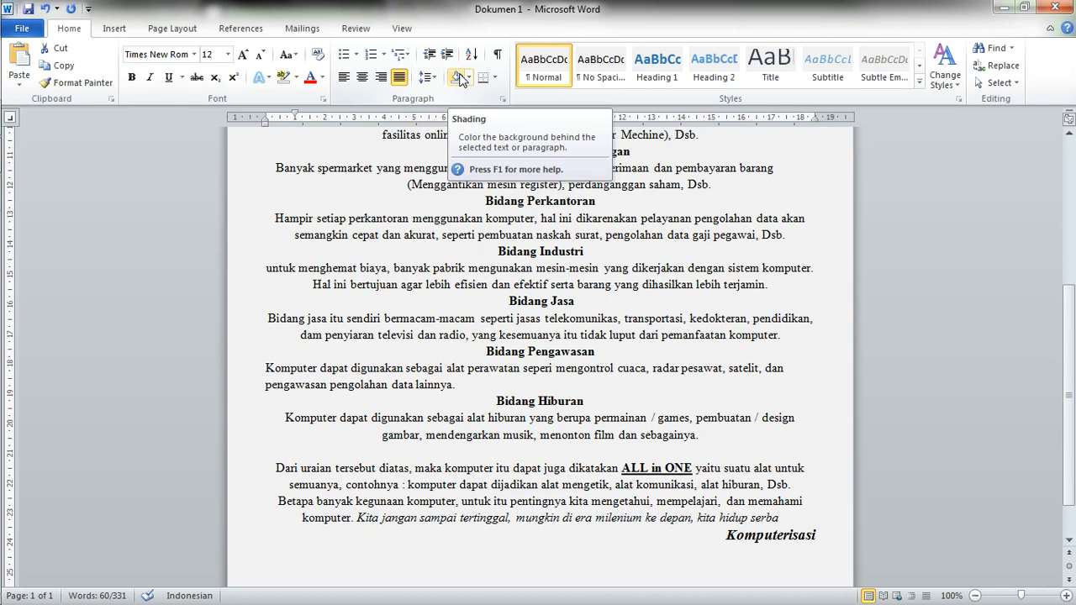
# Shade the whole document text, from the title to "Komputerisasi", with the standard yellow background colour.
pyautogui.scroll(6, 487, 294)
pyautogui.click(487, 294)
pyautogui.moveTo(363, 204); pyautogui.dragTo(800, 483)
pyautogui.scroll(7, 502, 406)
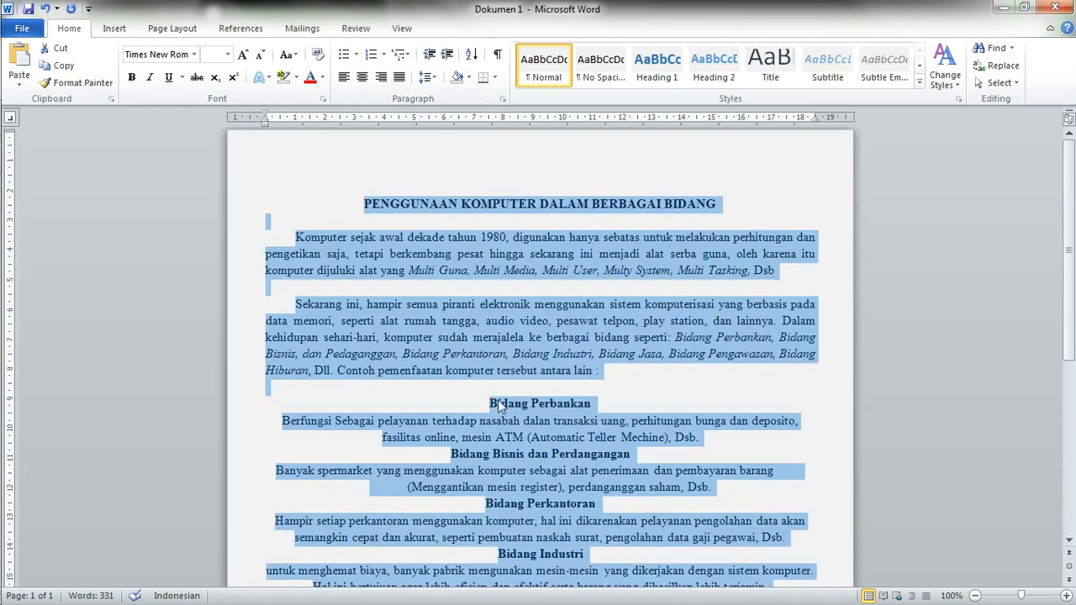
pyautogui.click(468, 78)
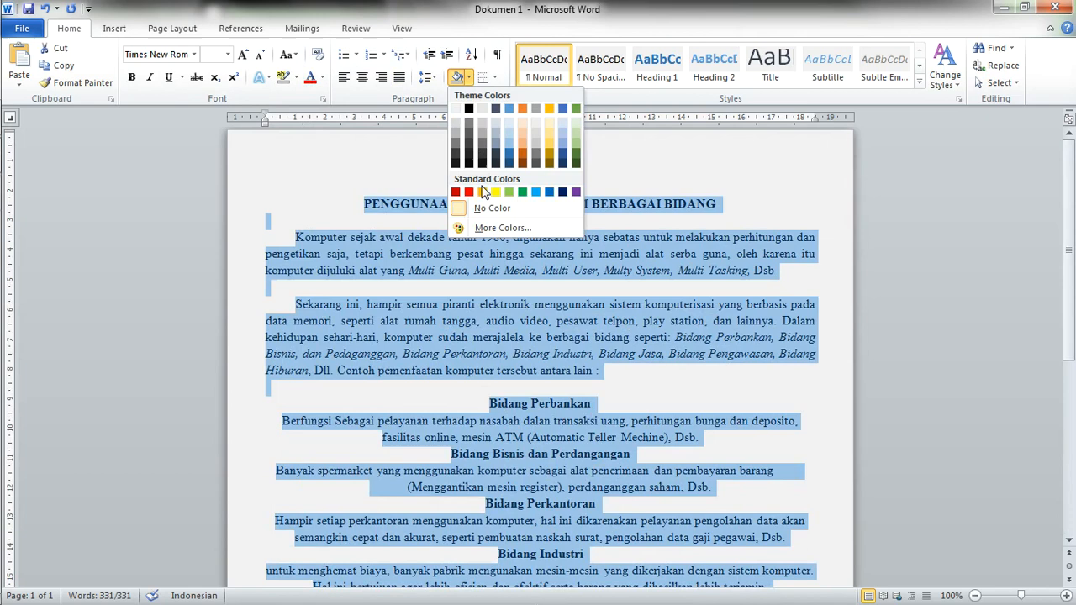
pyautogui.click(495, 192)
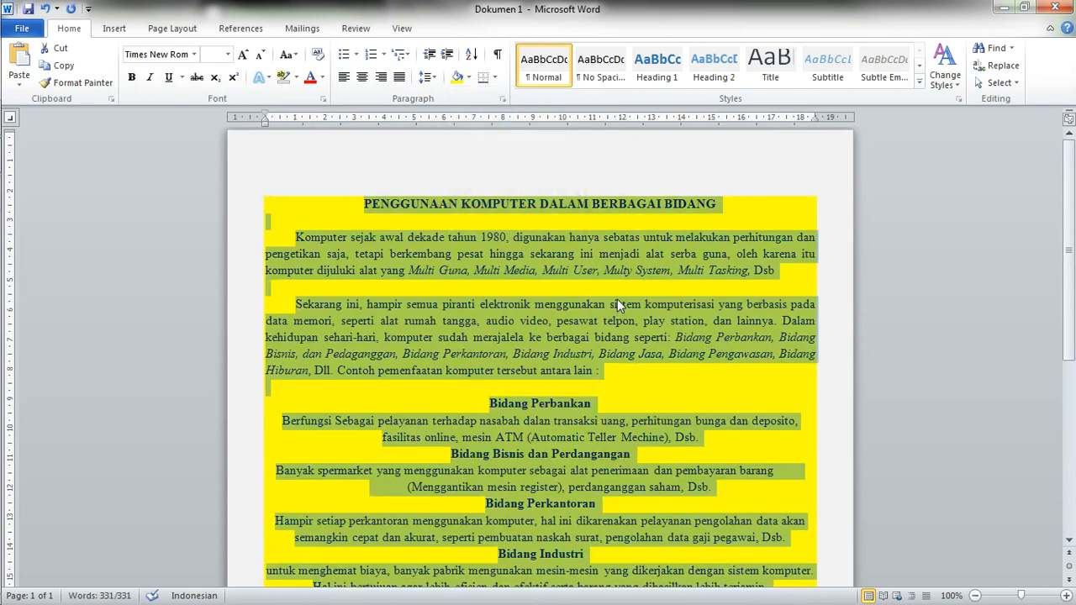
pyautogui.click(617, 300)
# Apply All Borders to the yellow-shaded document text, review the bordered paragraphs and remove the borders again.
pyautogui.scroll(-8, 553, 224)
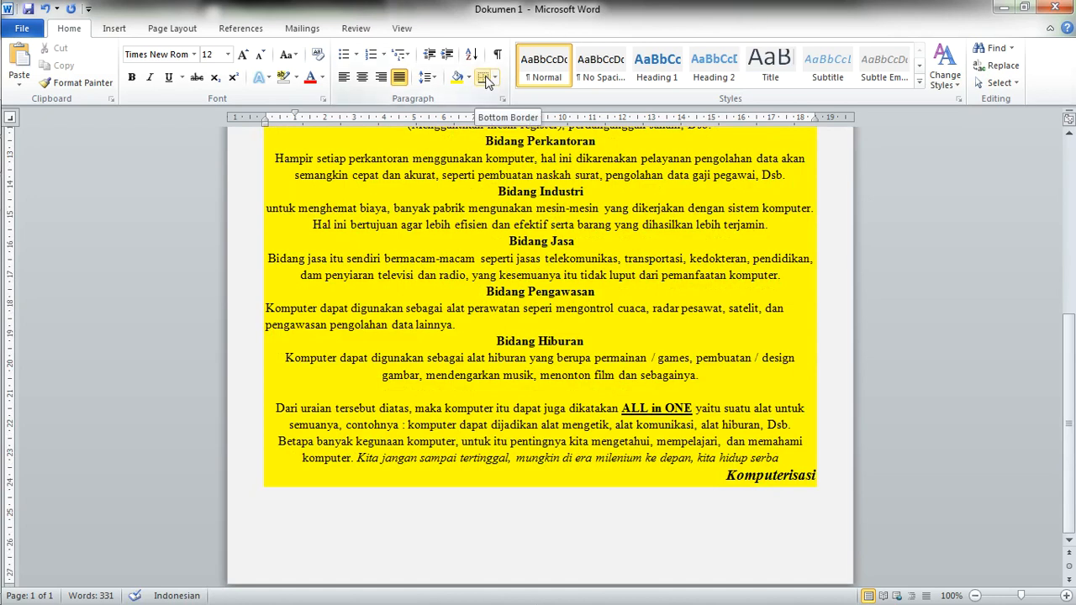
pyautogui.click(494, 78)
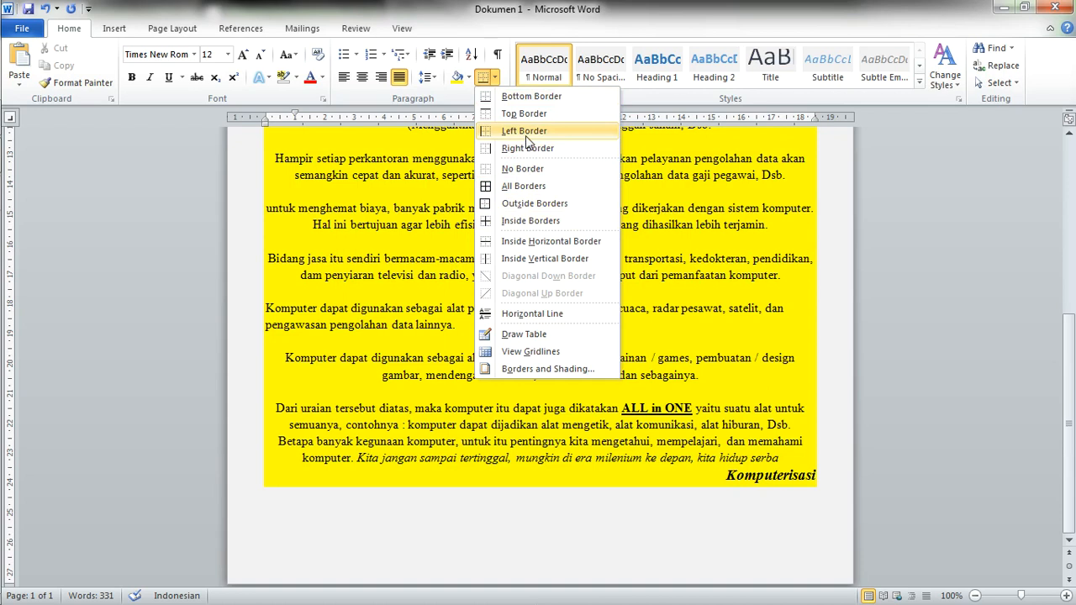
pyautogui.click(506, 185)
pyautogui.scroll(4, 527, 250)
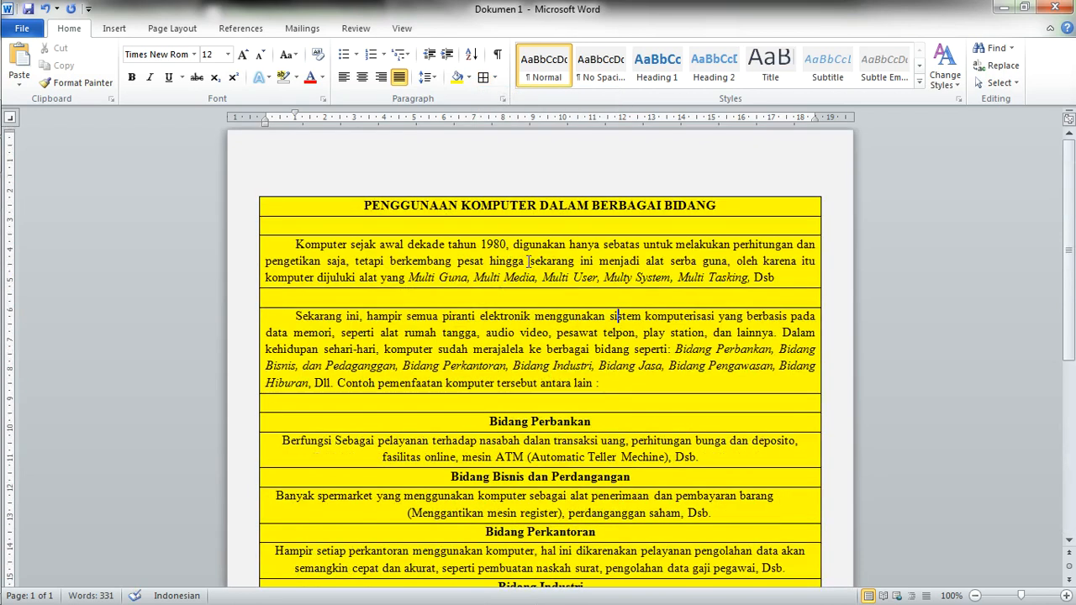
pyautogui.scroll(-6, 500, 308)
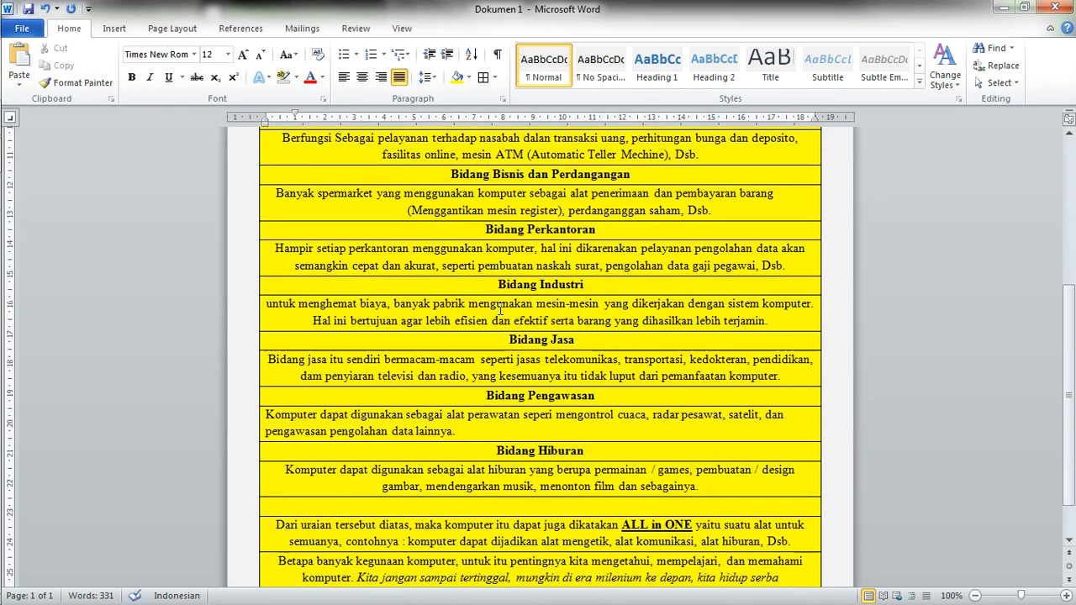
pyautogui.scroll(6, 500, 310)
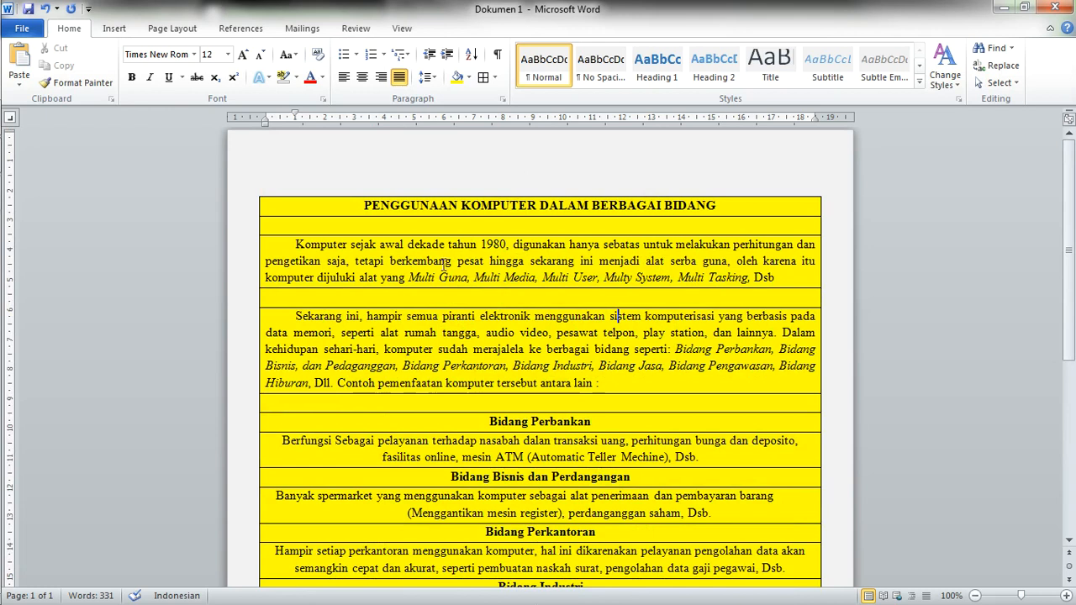
pyautogui.scroll(-7, 443, 266)
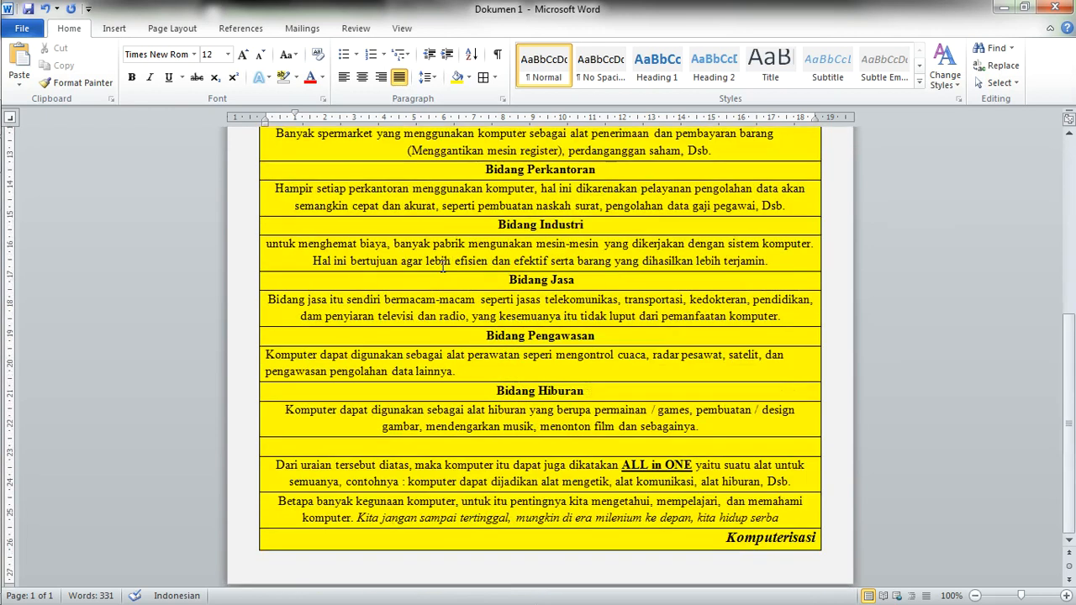
pyautogui.click(494, 78)
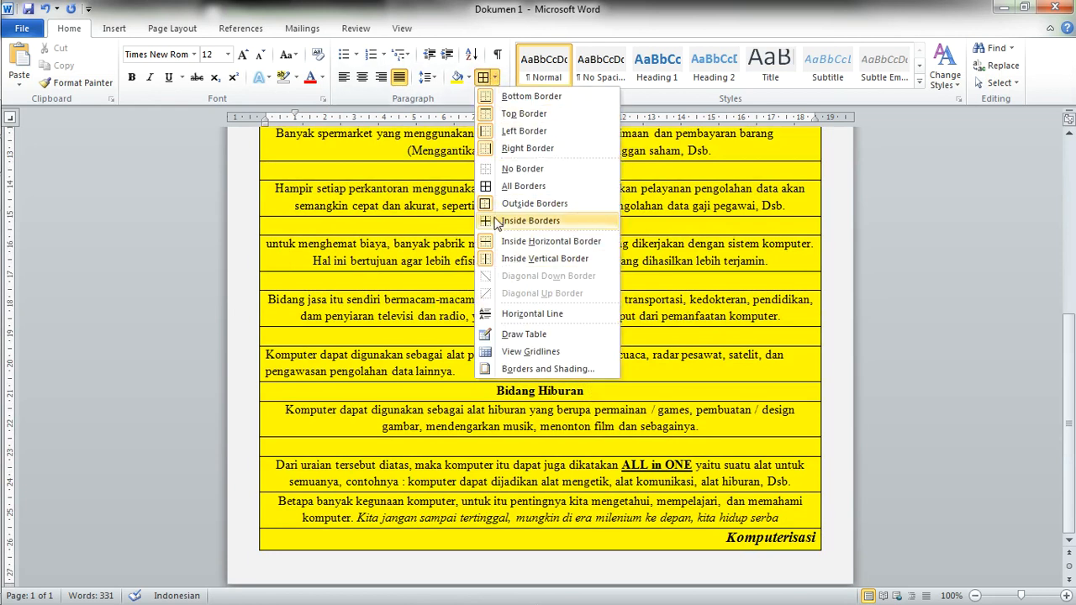
pyautogui.click(501, 170)
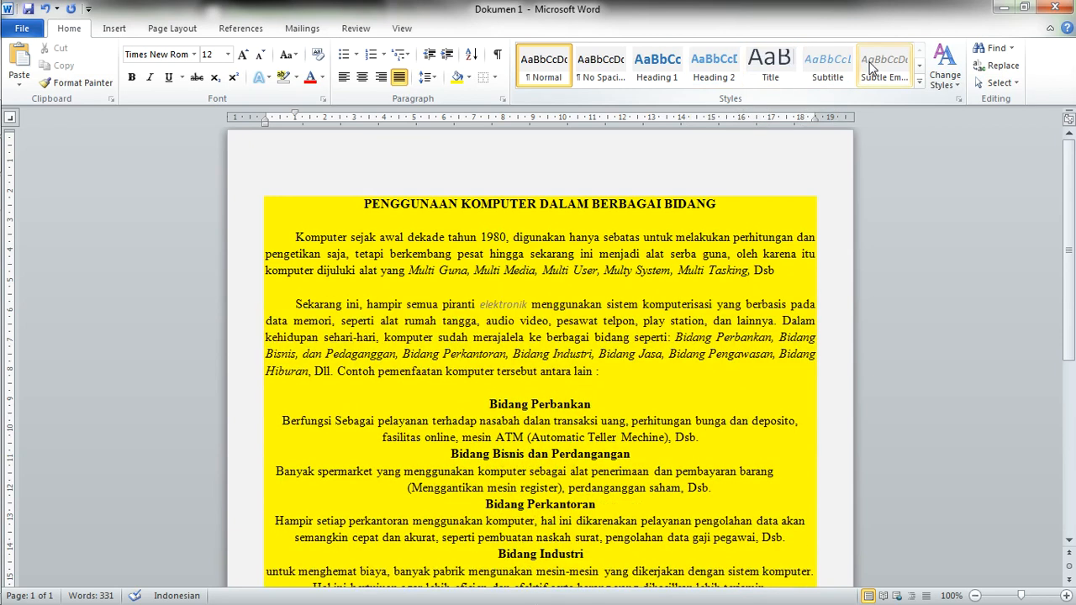
# Examine the quick styles gallery and the available style sets, theme fonts and paragraph spacing presets without applying any.
pyautogui.click(921, 81)
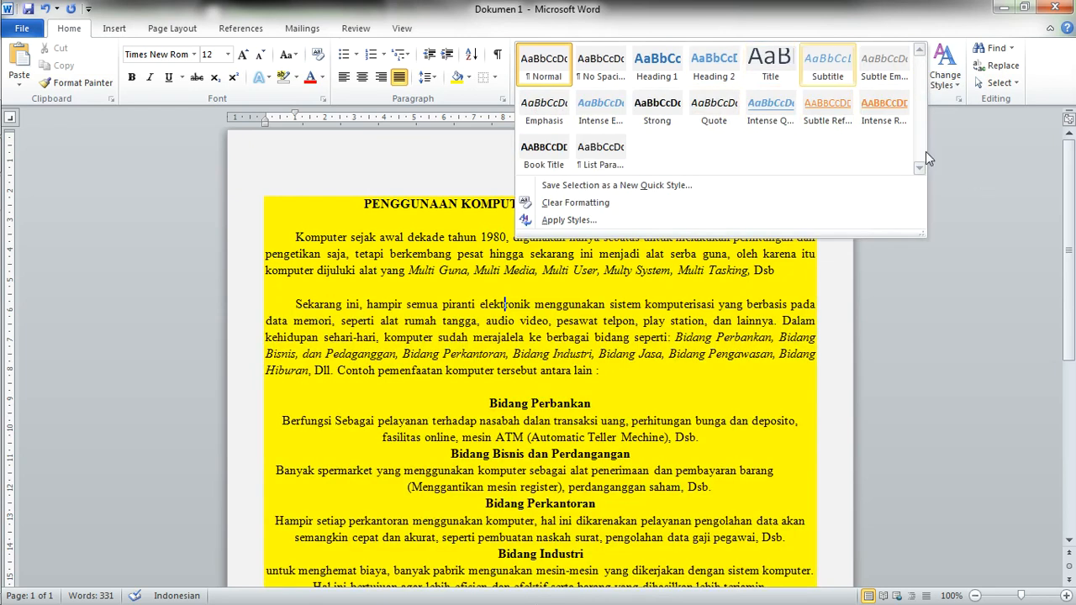
pyautogui.click(962, 290)
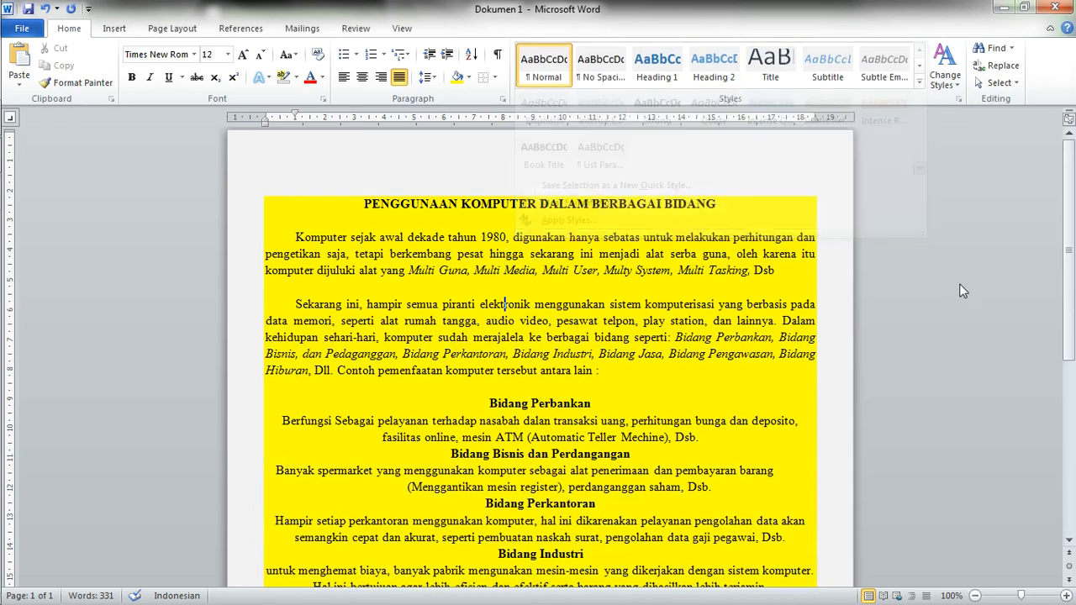
pyautogui.click(940, 88)
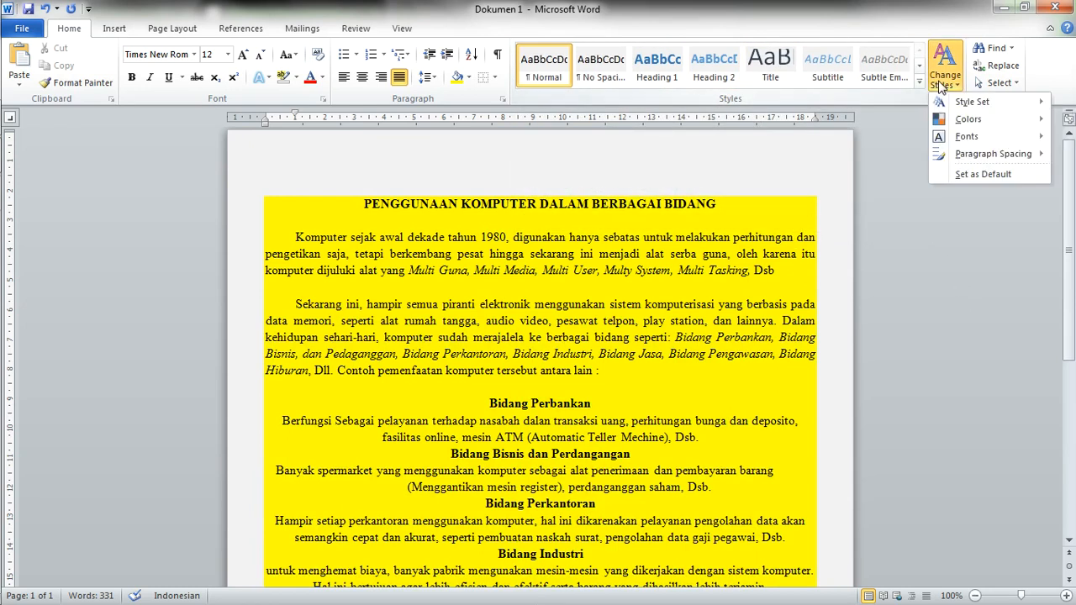
pyautogui.moveTo(978, 104)
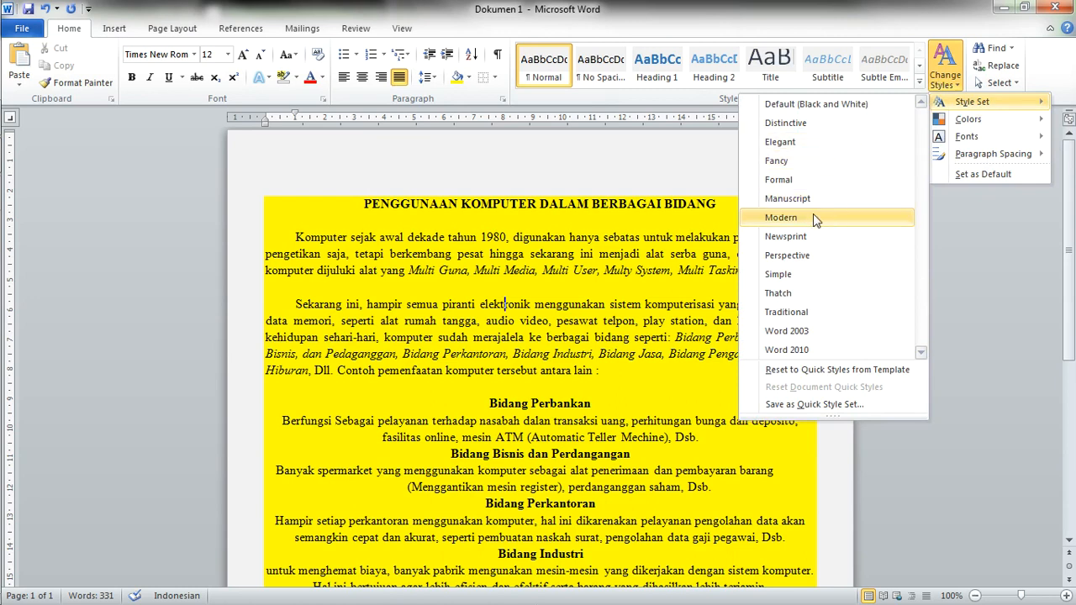
pyautogui.moveTo(956, 123)
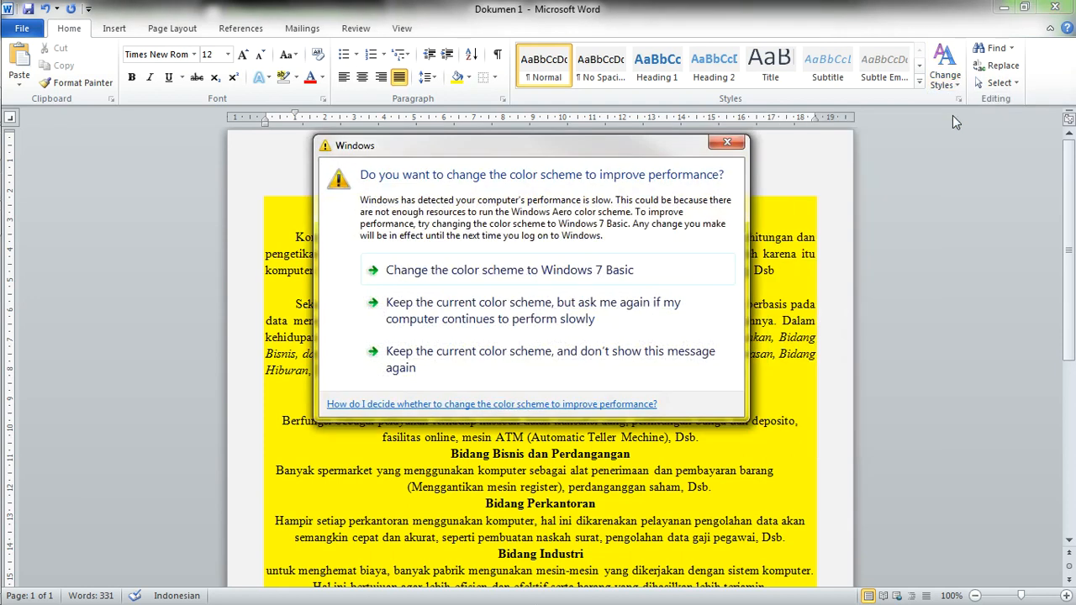
pyautogui.click(944, 77)
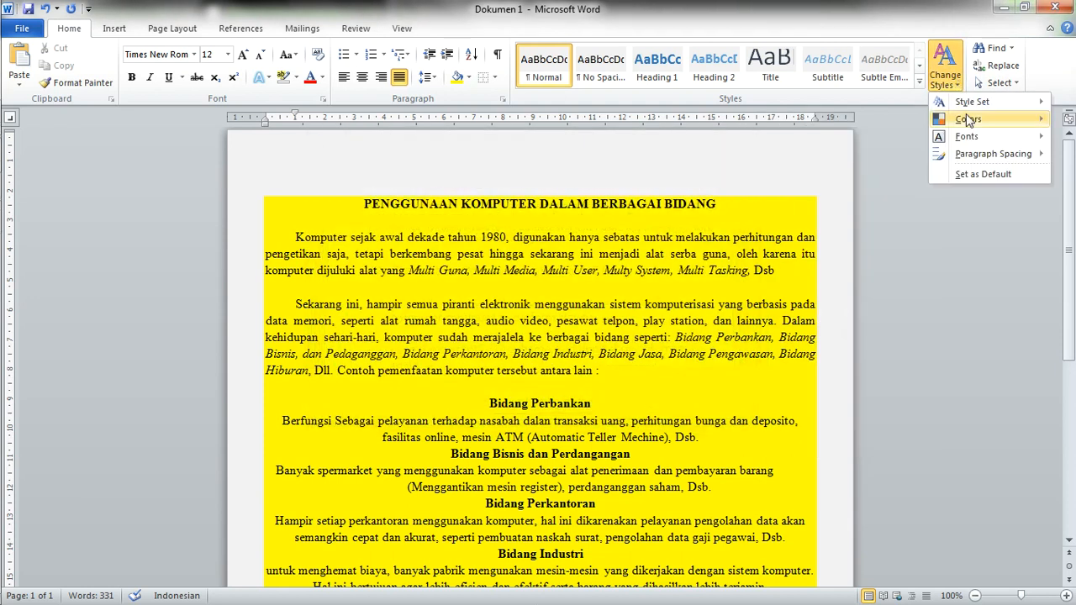
pyautogui.moveTo(975, 141)
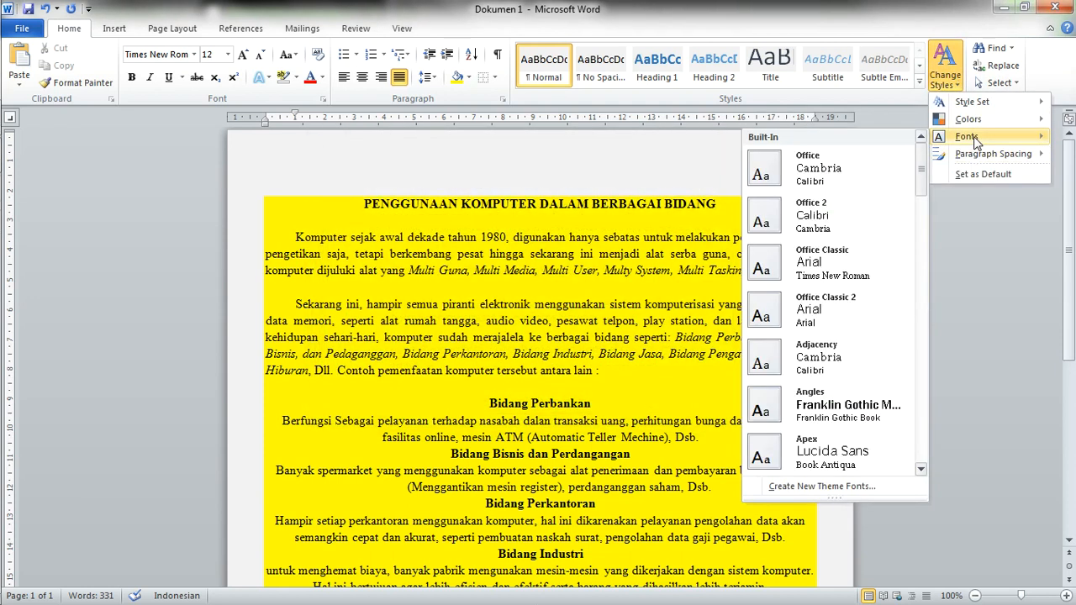
pyautogui.moveTo(975, 160)
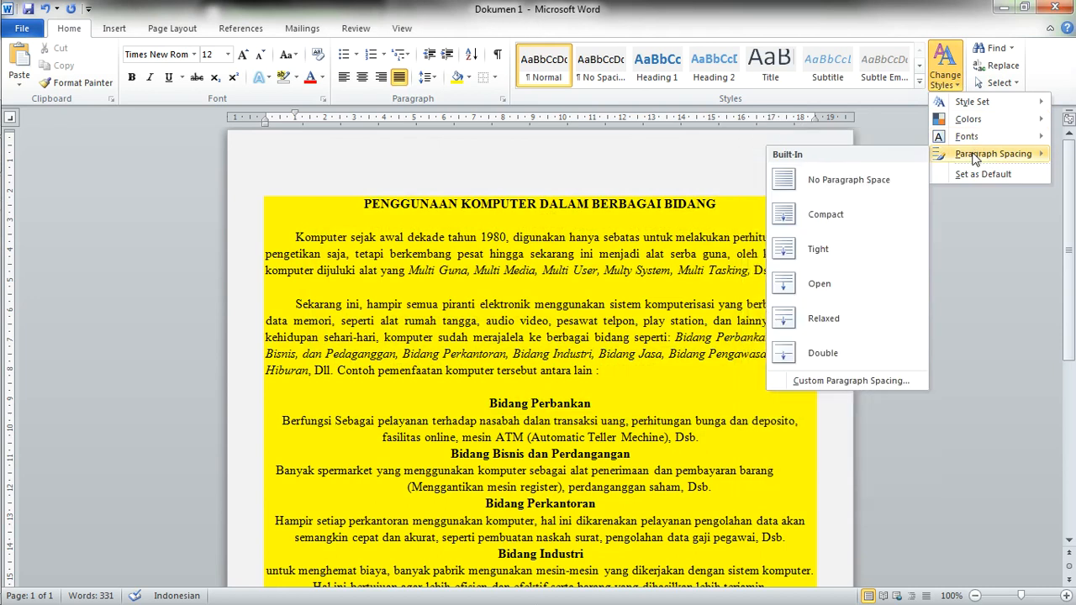
pyautogui.click(998, 221)
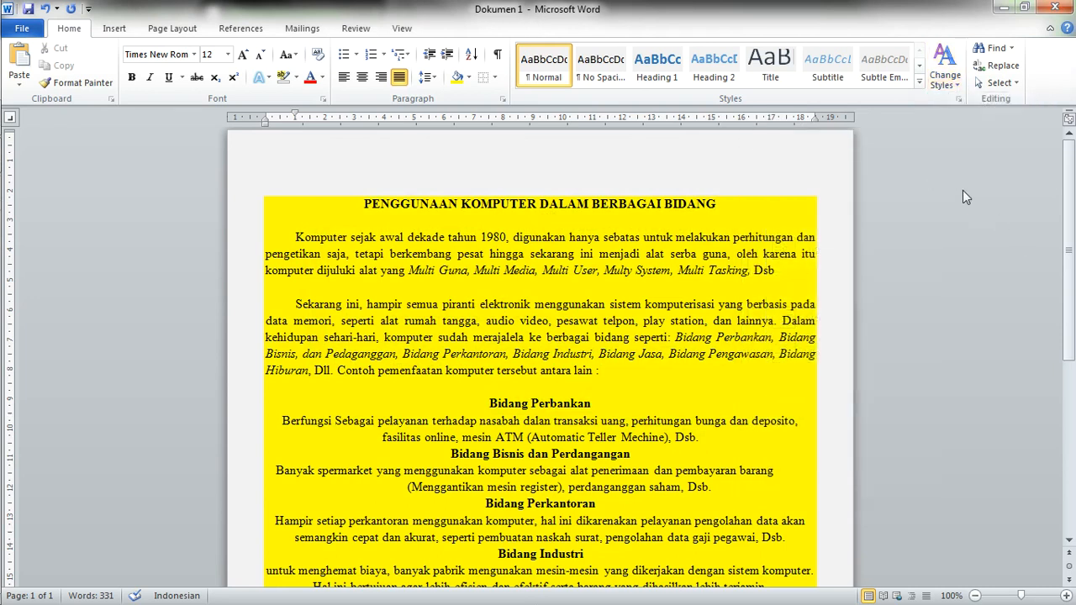
# Review the Find options and search the document for "all".
pyautogui.click(1012, 48)
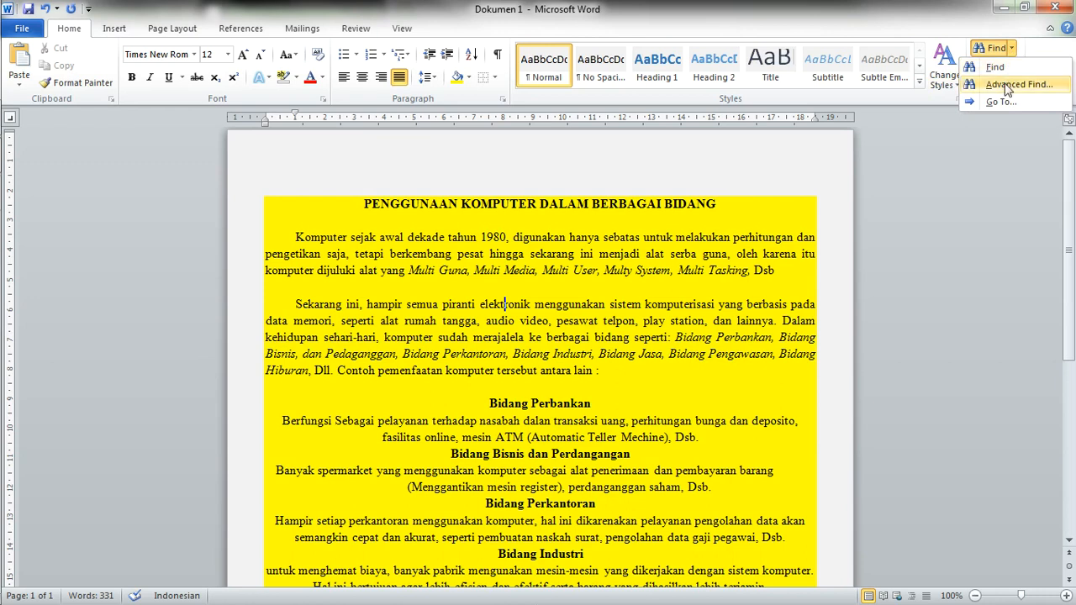
pyautogui.click(996, 159)
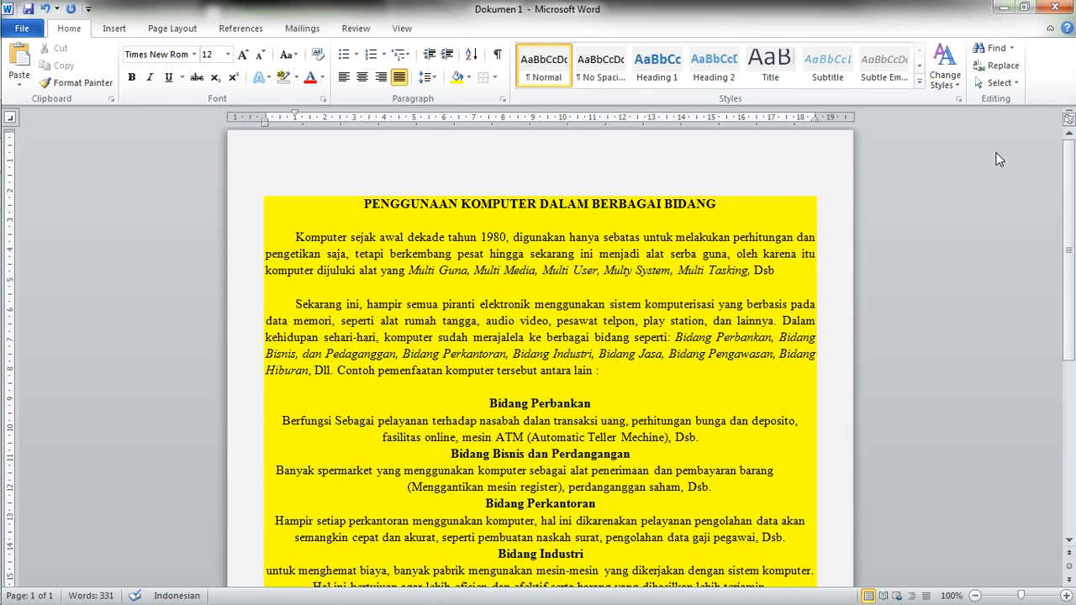
pyautogui.click(995, 49)
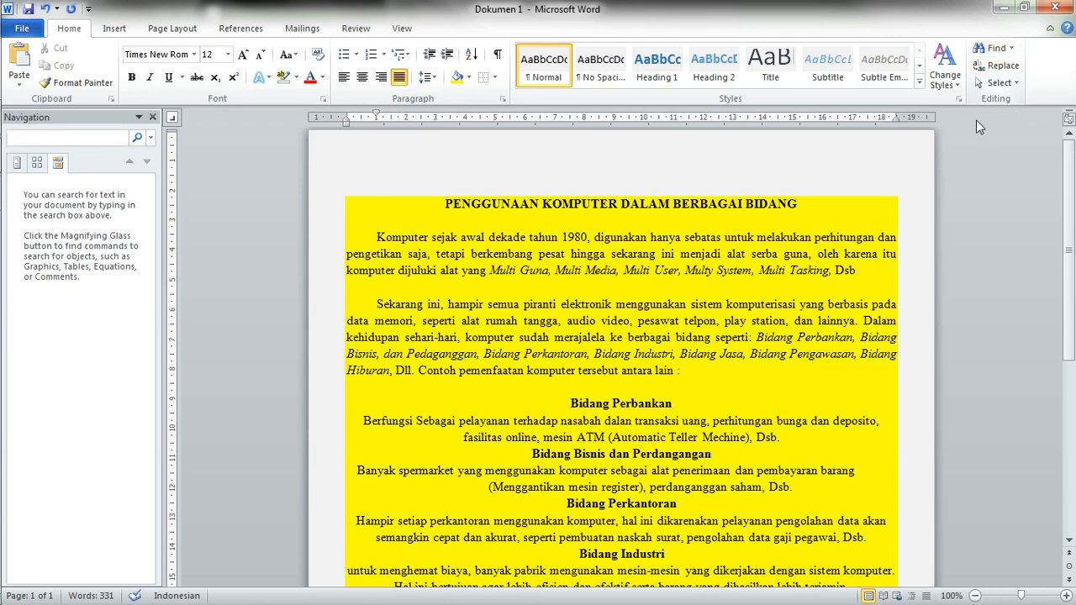
pyautogui.click(962, 241)
pyautogui.scroll(-7, 962, 240)
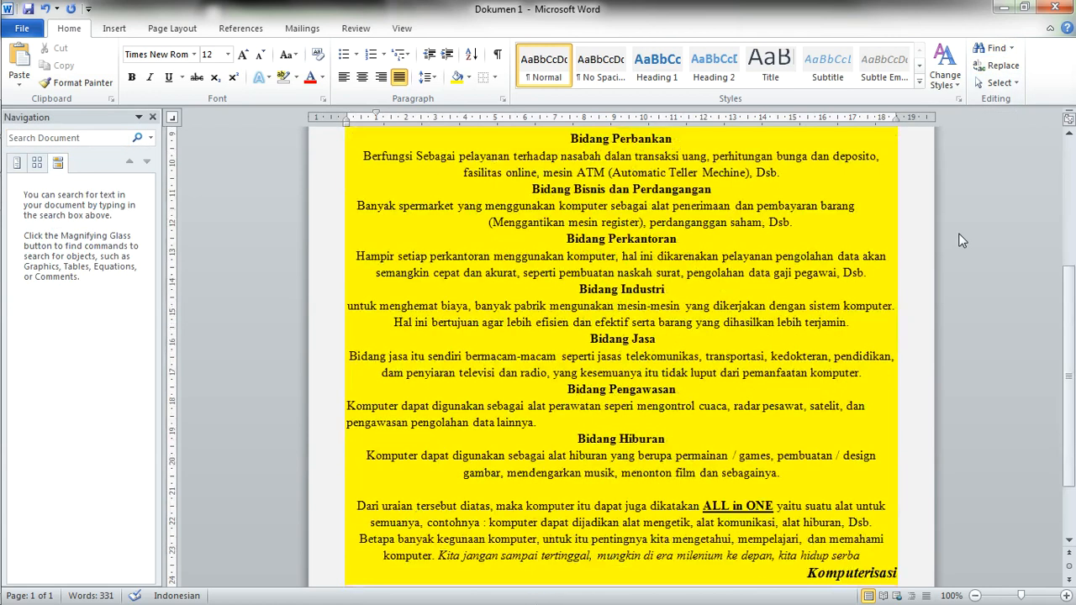
pyautogui.scroll(7, 962, 241)
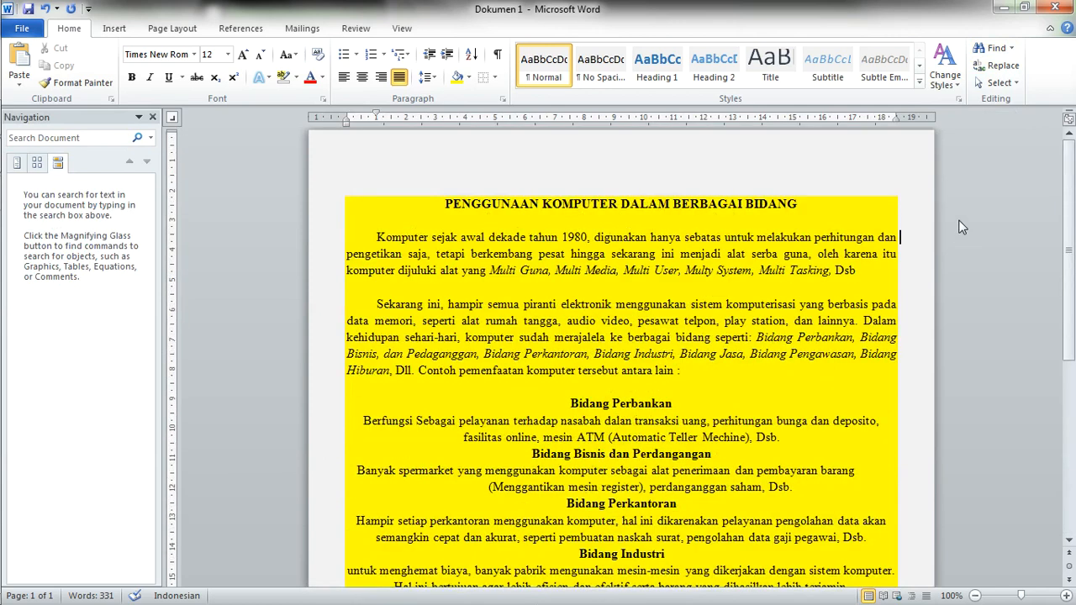
pyautogui.click(59, 138)
pyautogui.write('all')
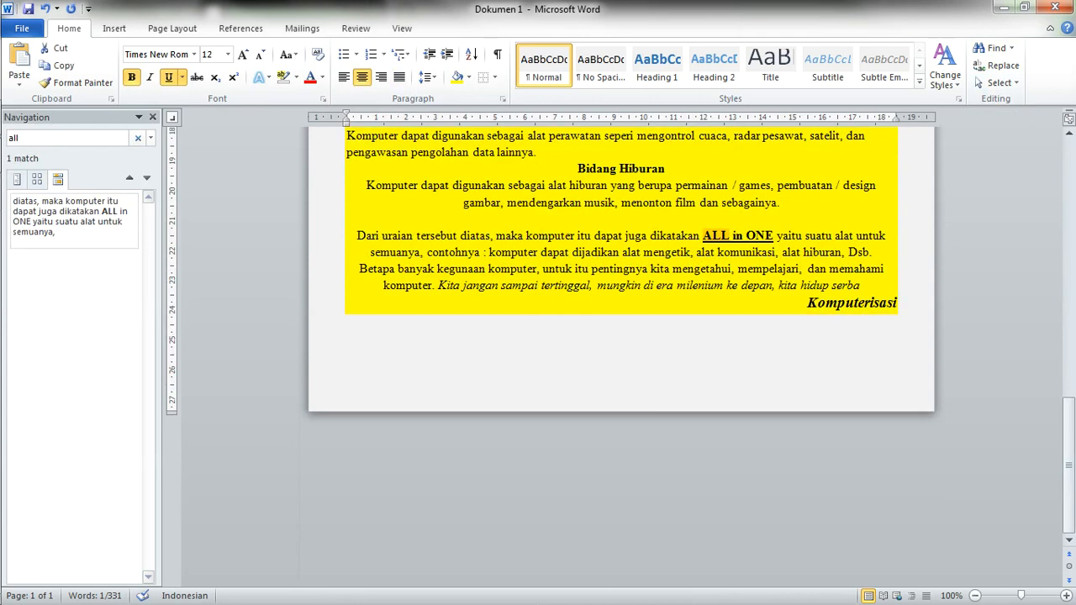
# Remove the yellow shading from the whole document text, from the title to "Komputerisasi".
pyautogui.click(617, 328)
pyautogui.moveTo(885, 320)
pyautogui.mouseDown()
pyautogui.moveTo(411, 72)
pyautogui.moveTo(438, 149)
pyautogui.moveTo(328, 207)
pyautogui.mouseUp()
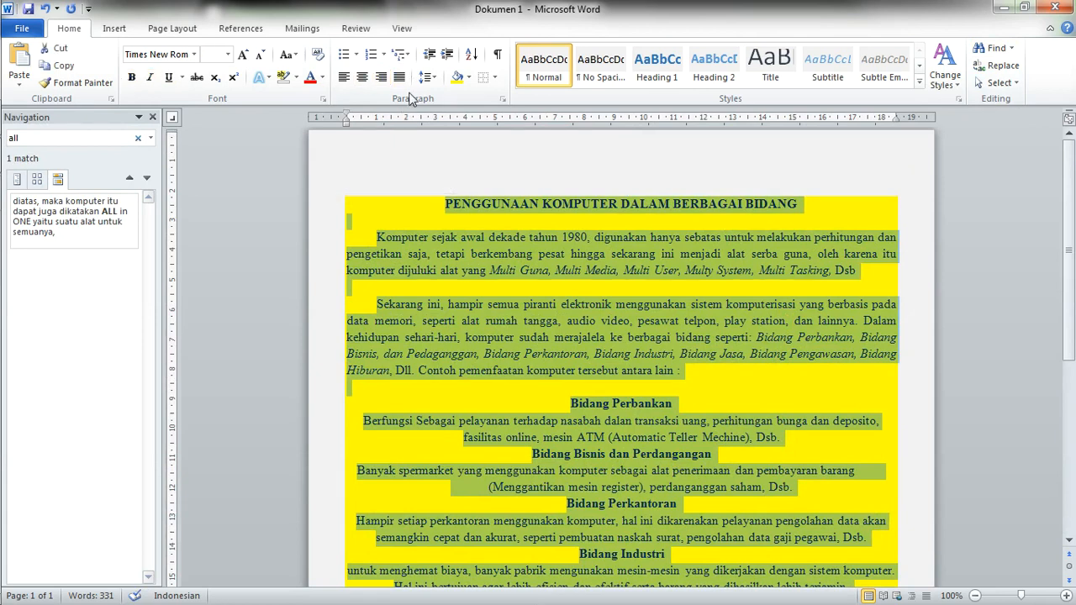
pyautogui.click(468, 78)
pyautogui.click(486, 212)
pyautogui.click(694, 353)
# Check the unshaded text down to its end and repeat the search for "all".
pyautogui.scroll(-5, 694, 353)
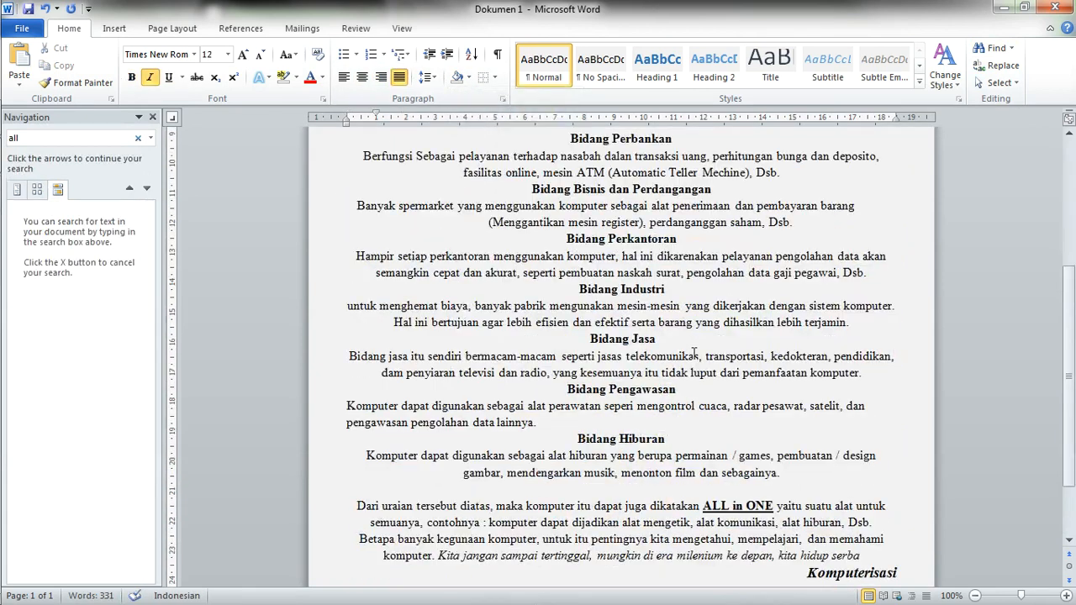
pyautogui.scroll(-2, 694, 353)
pyautogui.click(481, 288)
pyautogui.scroll(9, 482, 288)
pyautogui.click(47, 137)
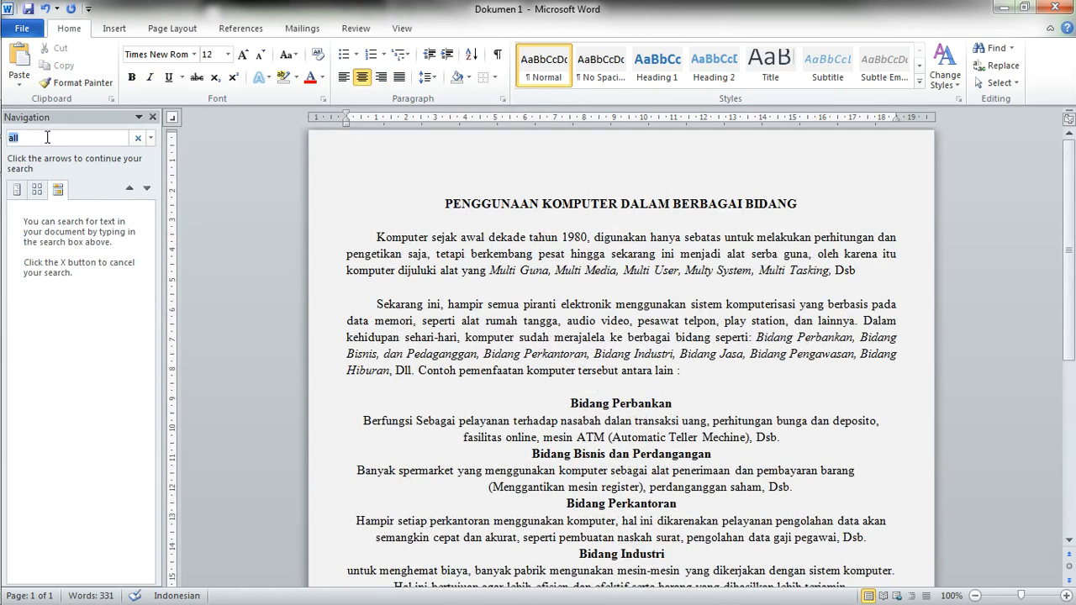
pyautogui.press('Return')
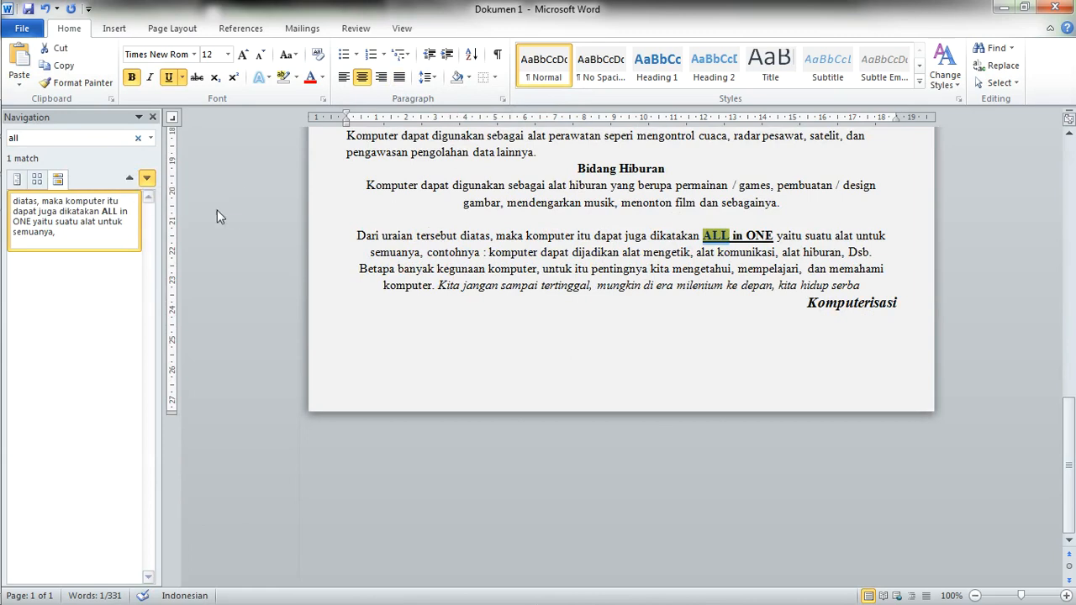
# Set up a find and replace that looks for "ALL in ONE" and substitutes "All In One".
pyautogui.click(1002, 67)
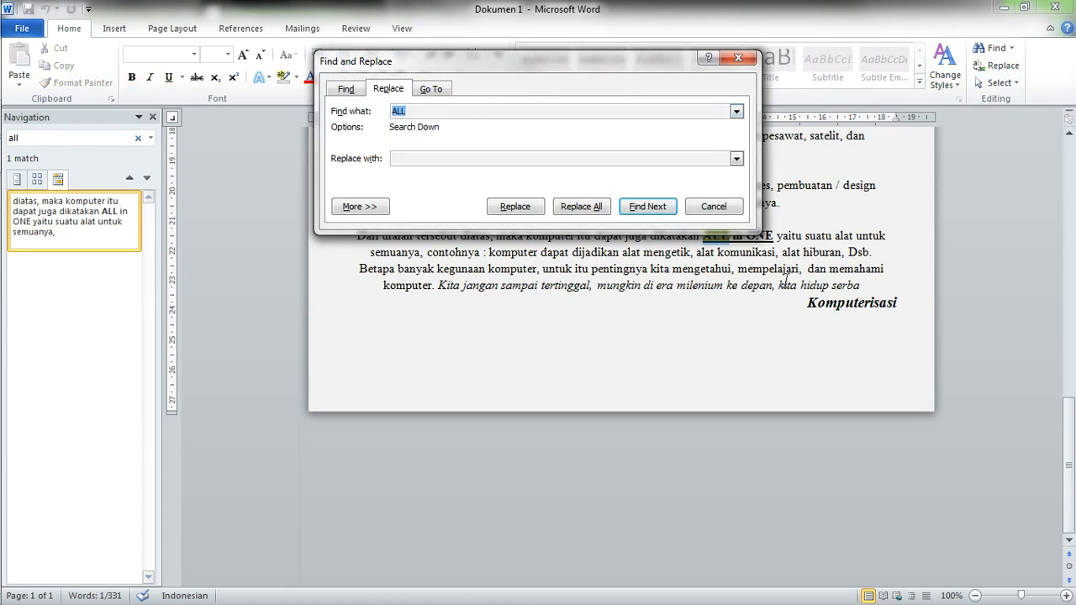
pyautogui.click(418, 112)
pyautogui.write('in One')
pyautogui.press('BackSpace')
pyautogui.press('BackSpace')
pyautogui.write('NE')
pyautogui.click(451, 160)
pyautogui.write('All In One')
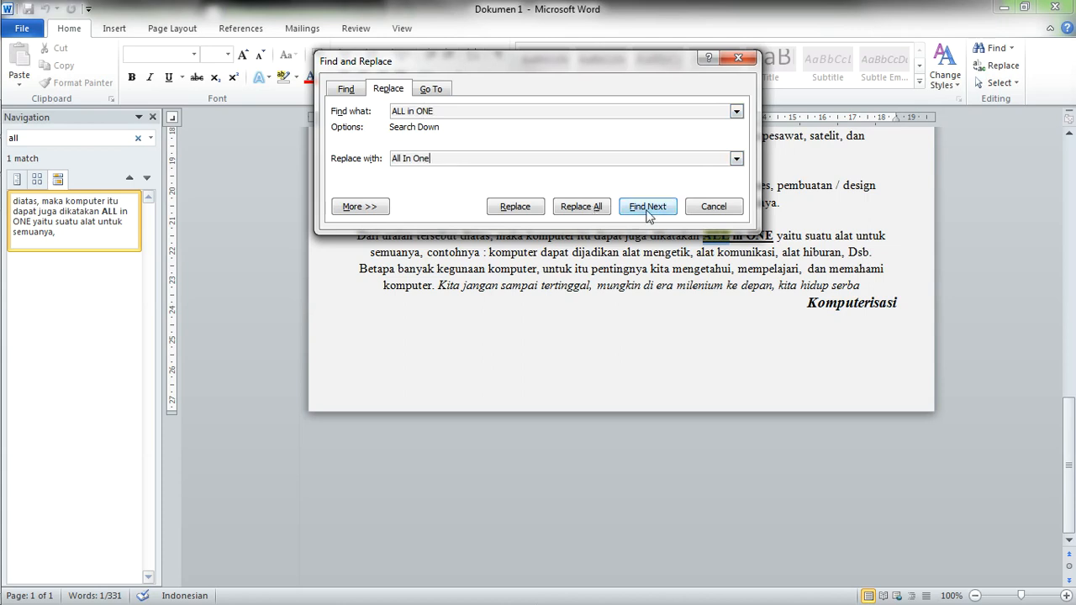
# Find "ALL in ONE", keep the Find and Replace dialog clear of the text, and replace all occurrences with "All In One".
pyautogui.click(516, 207)
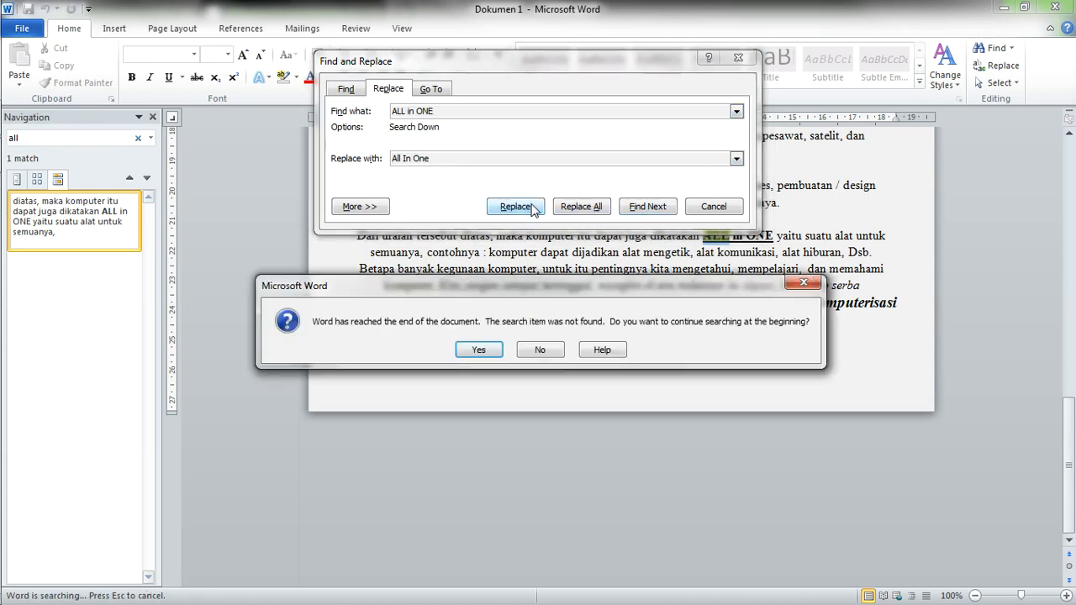
pyautogui.click(480, 348)
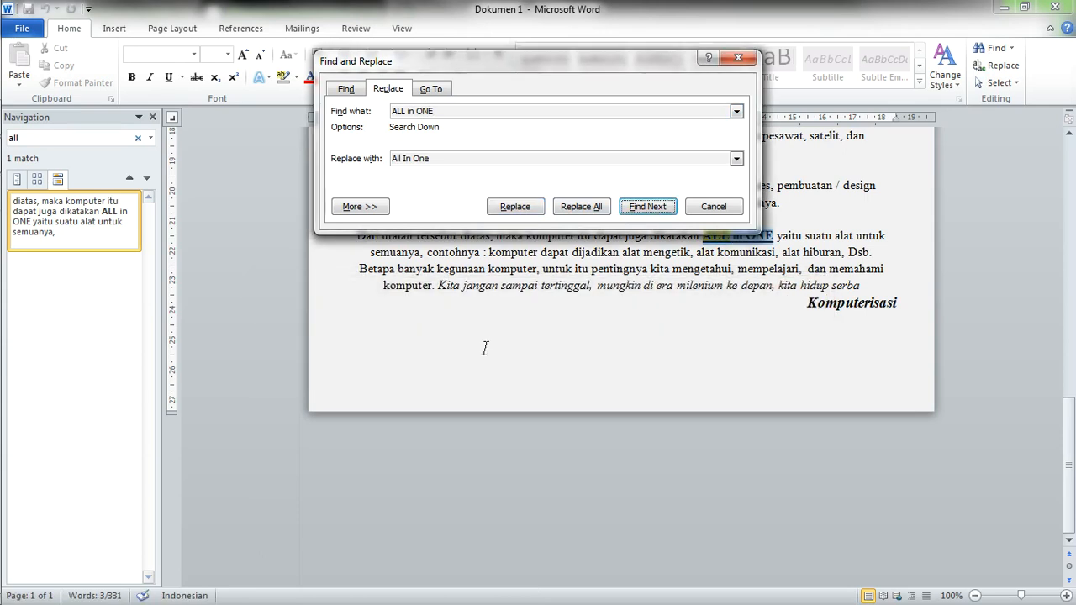
pyautogui.click(647, 207)
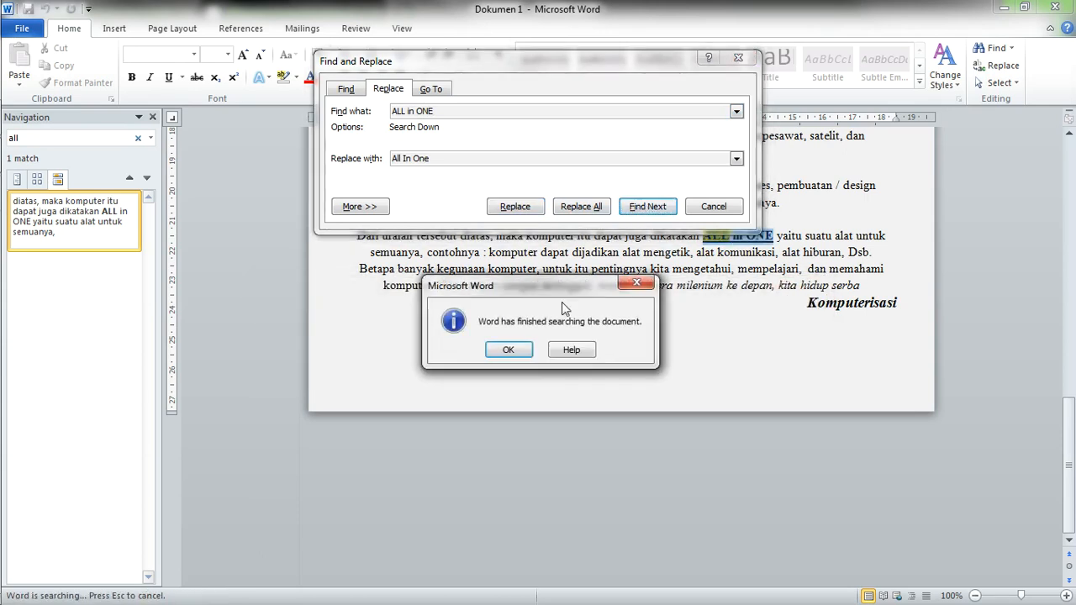
pyautogui.click(509, 350)
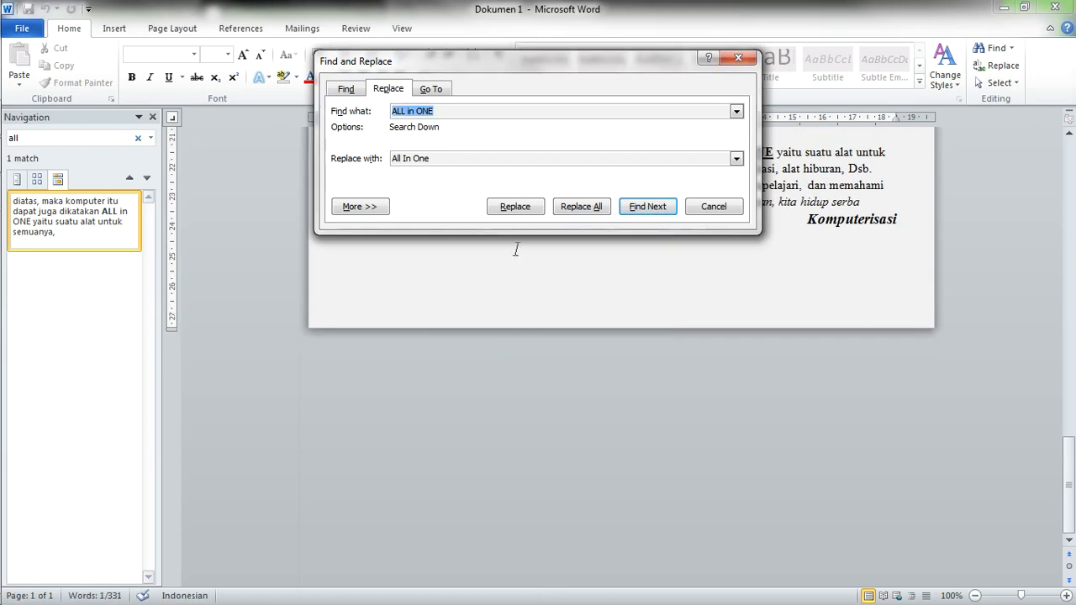
pyautogui.moveTo(630, 63); pyautogui.dragTo(734, 255)
pyautogui.click(691, 408)
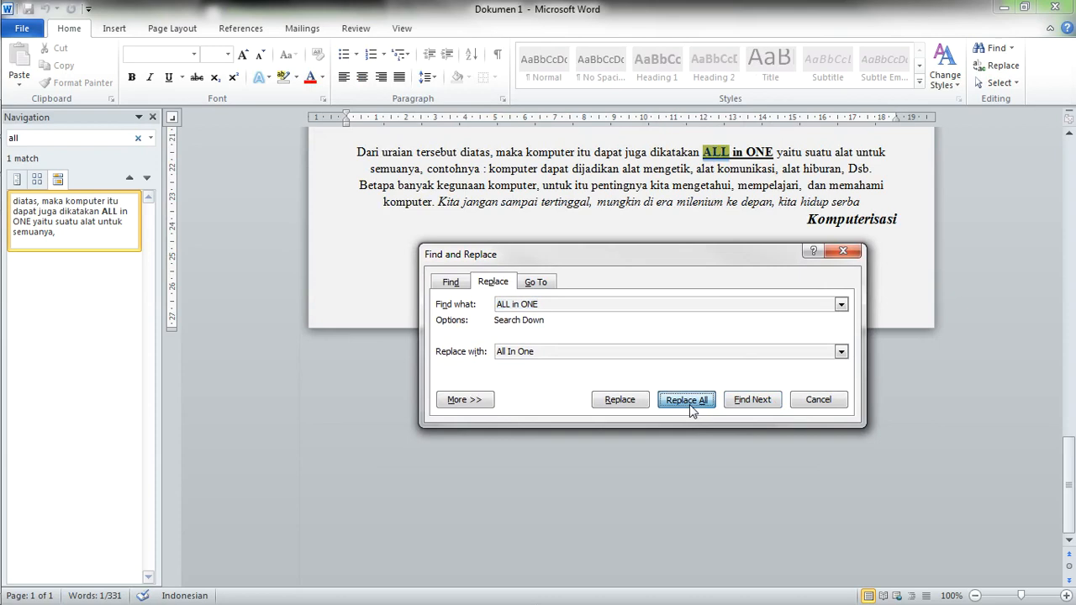
pyautogui.click(483, 347)
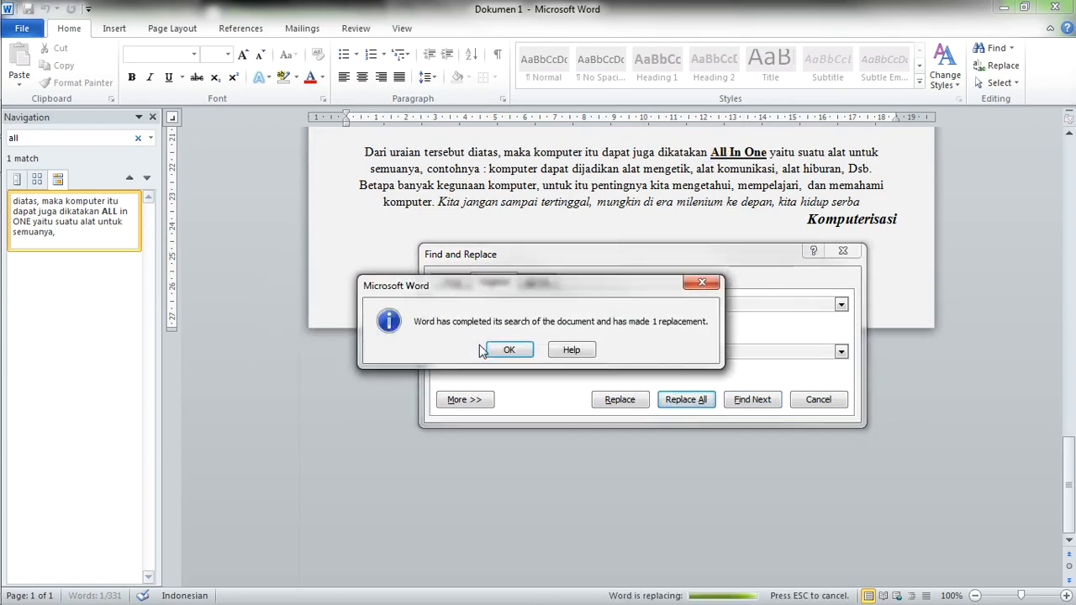
pyautogui.click(509, 350)
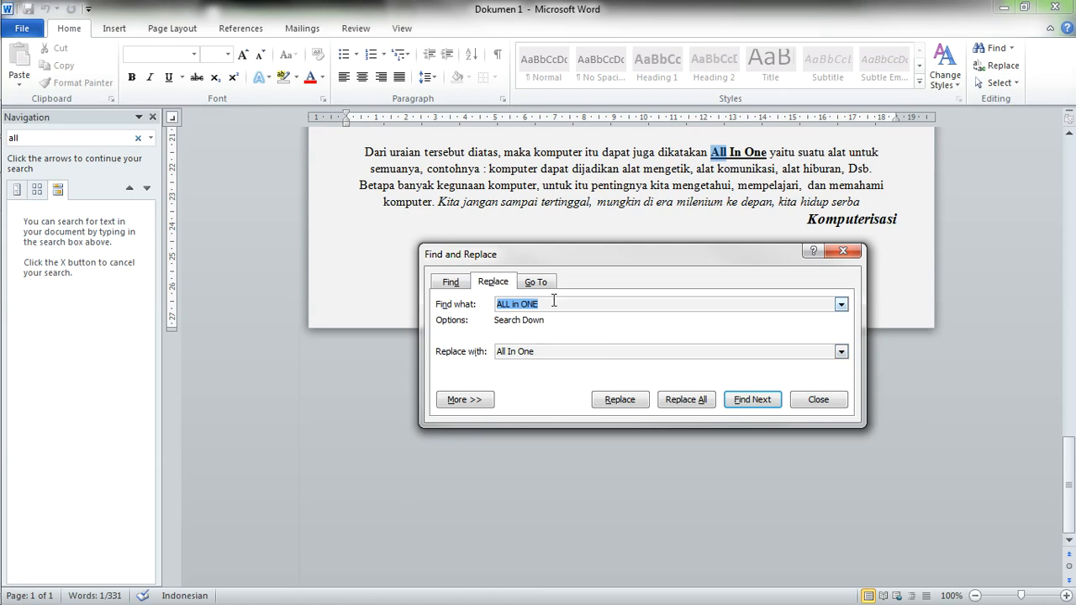
# Change the find text to "All In One" and the replacement text to "ALL IN ONE".
pyautogui.moveTo(536, 351); pyautogui.dragTo(495, 340)
pyautogui.hotkey('ctrl', 'c')
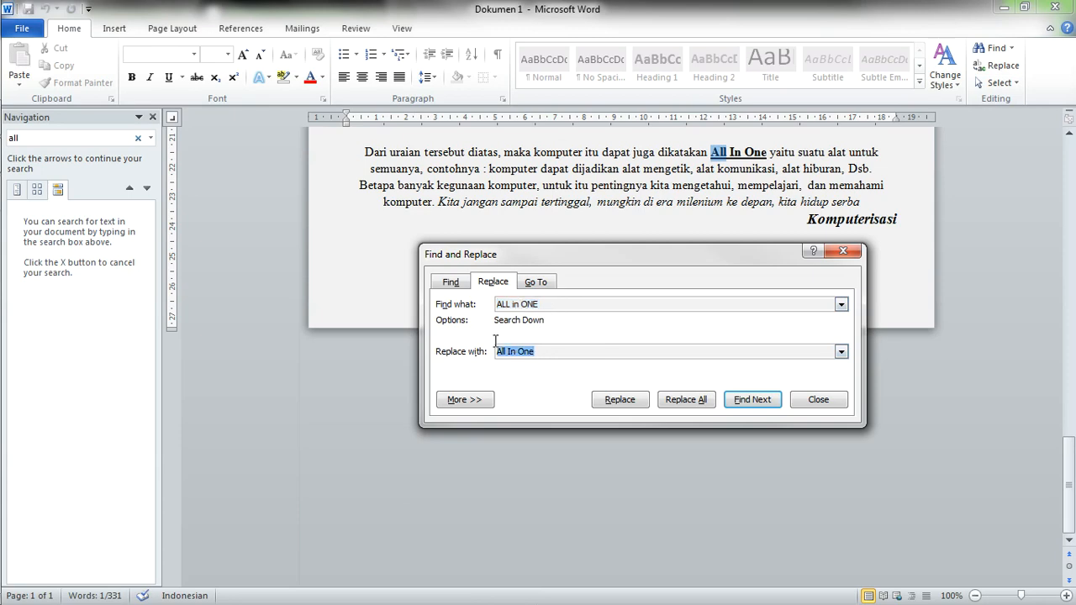
pyautogui.click(565, 304)
pyautogui.moveTo(540, 304); pyautogui.dragTo(494, 304)
pyautogui.hotkey('ctrl', 'v')
pyautogui.doubleClick(536, 353)
pyautogui.moveTo(535, 353); pyautogui.dragTo(469, 358)
pyautogui.write('ALL IN ONE')
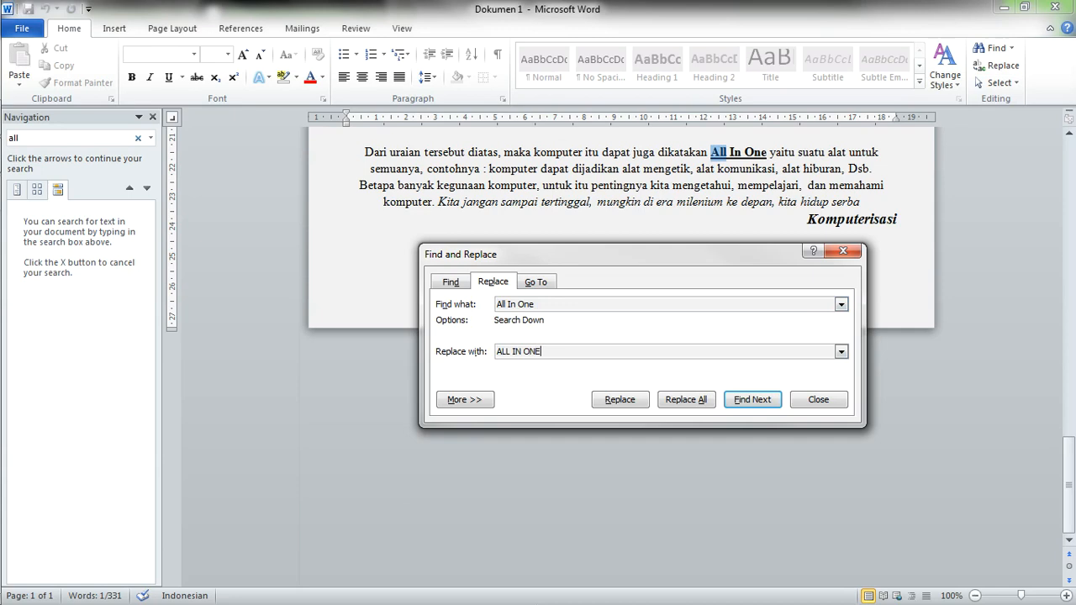
# Find "All In One" and replace all occurrences with "ALL IN ONE", continuing the search from the document's beginning.
pyautogui.click(634, 401)
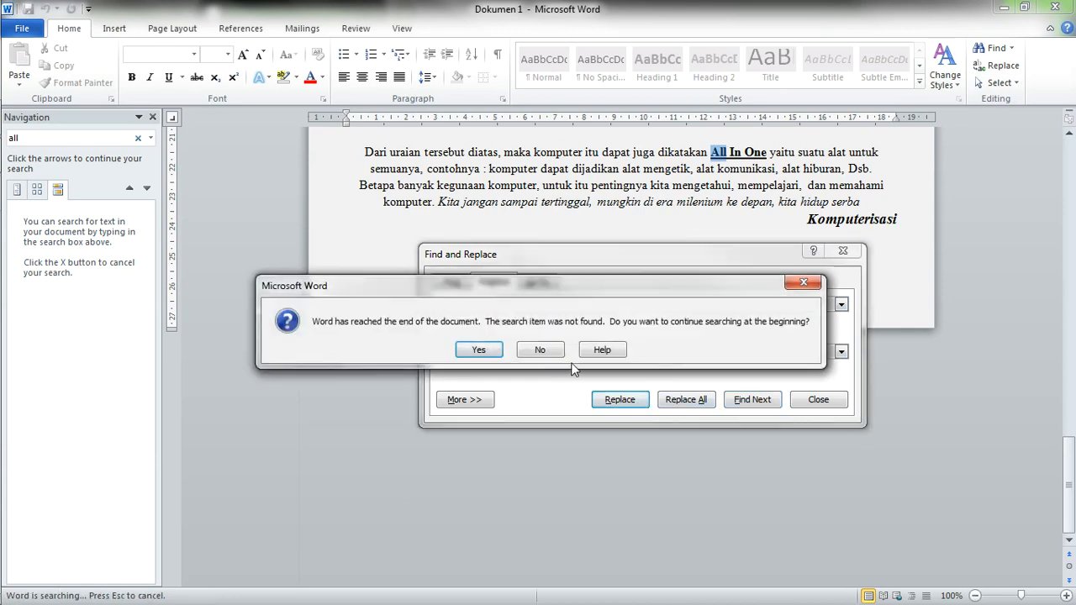
pyautogui.click(498, 350)
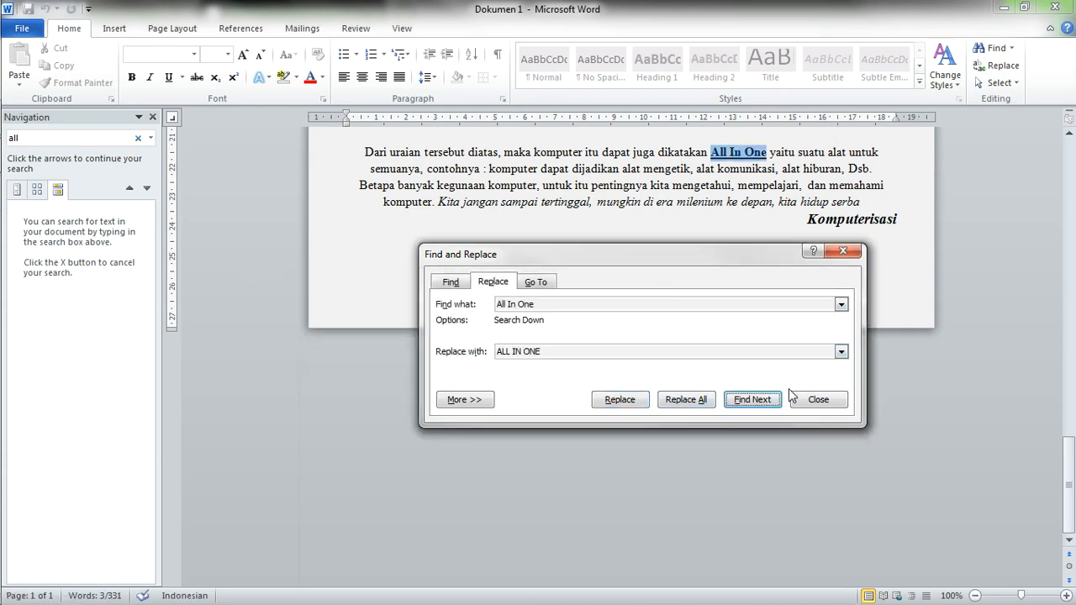
pyautogui.click(761, 401)
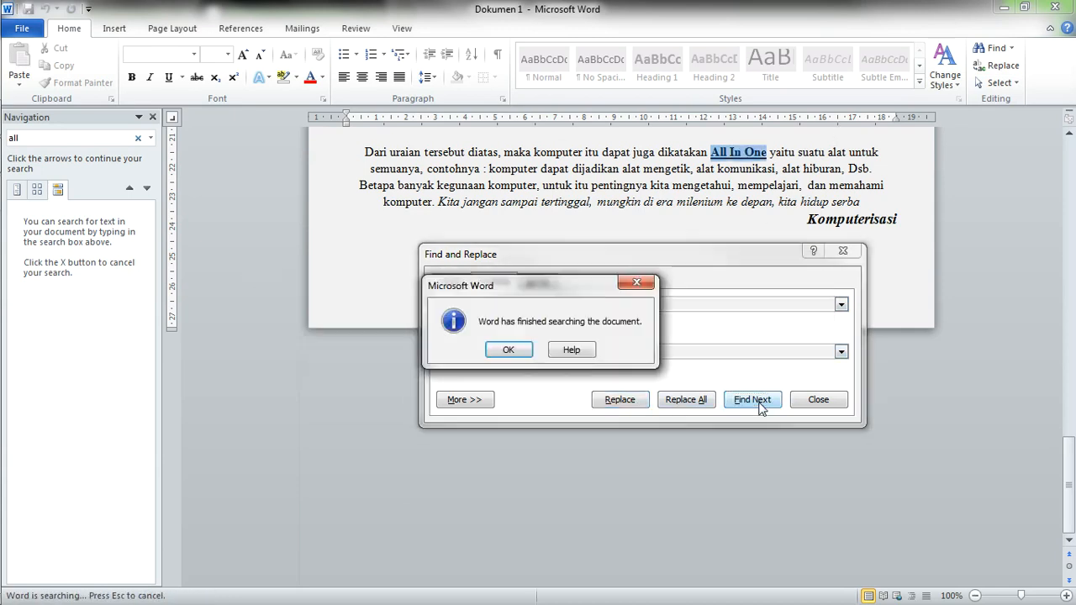
pyautogui.click(521, 350)
pyautogui.click(685, 399)
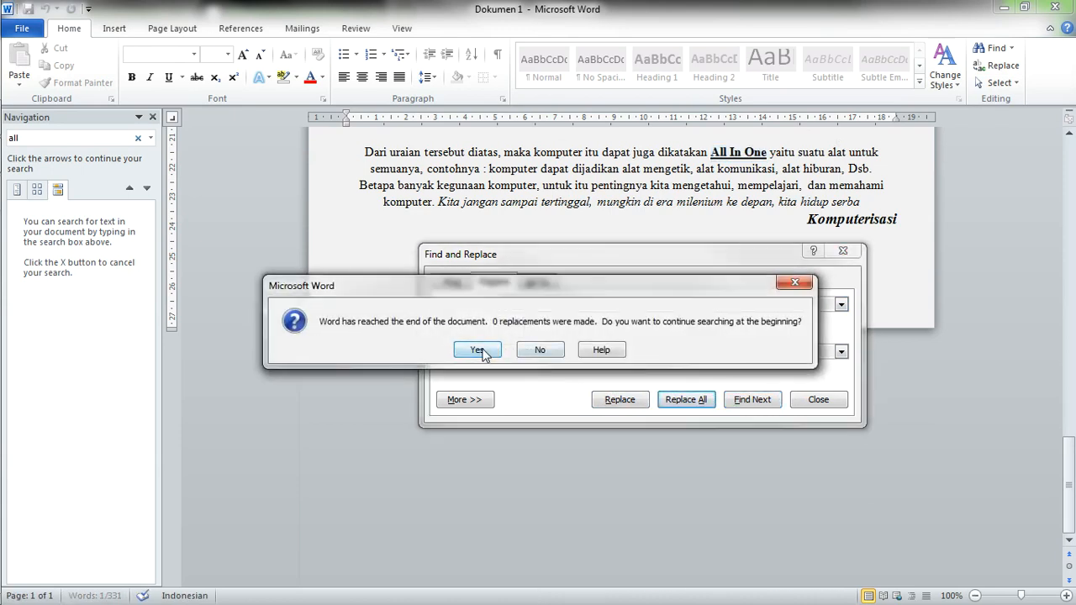
pyautogui.click(483, 353)
pyautogui.click(513, 352)
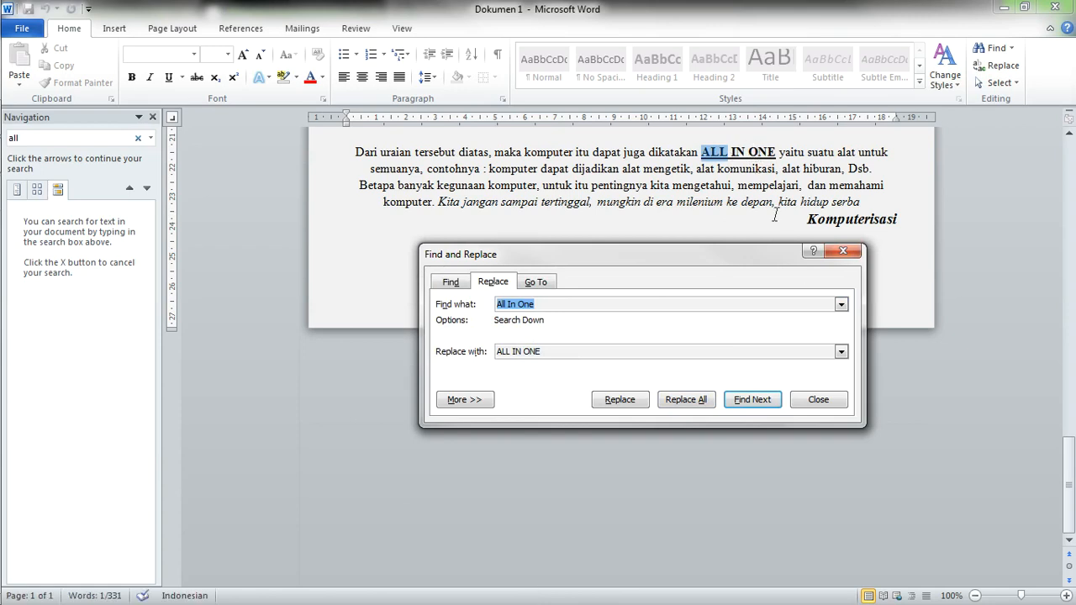
# Close the Find and Replace dialog, dismiss the selection options, and select the entire document.
pyautogui.click(818, 400)
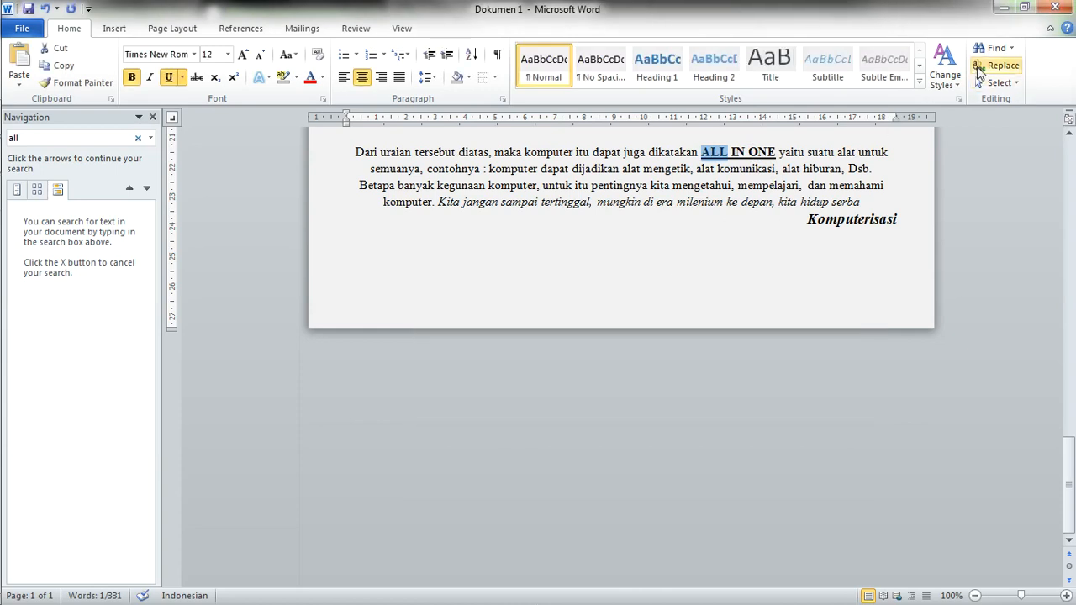
pyautogui.click(996, 84)
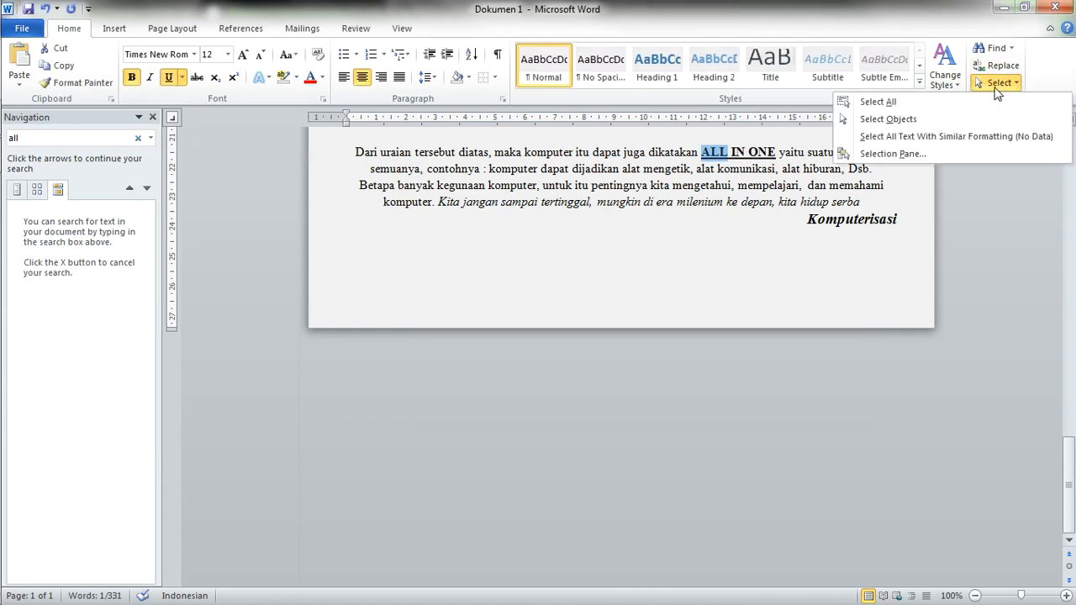
pyautogui.click(867, 221)
pyautogui.click(909, 224)
pyautogui.hotkey('ctrl', 'a')
pyautogui.scroll(15, 385, 171)
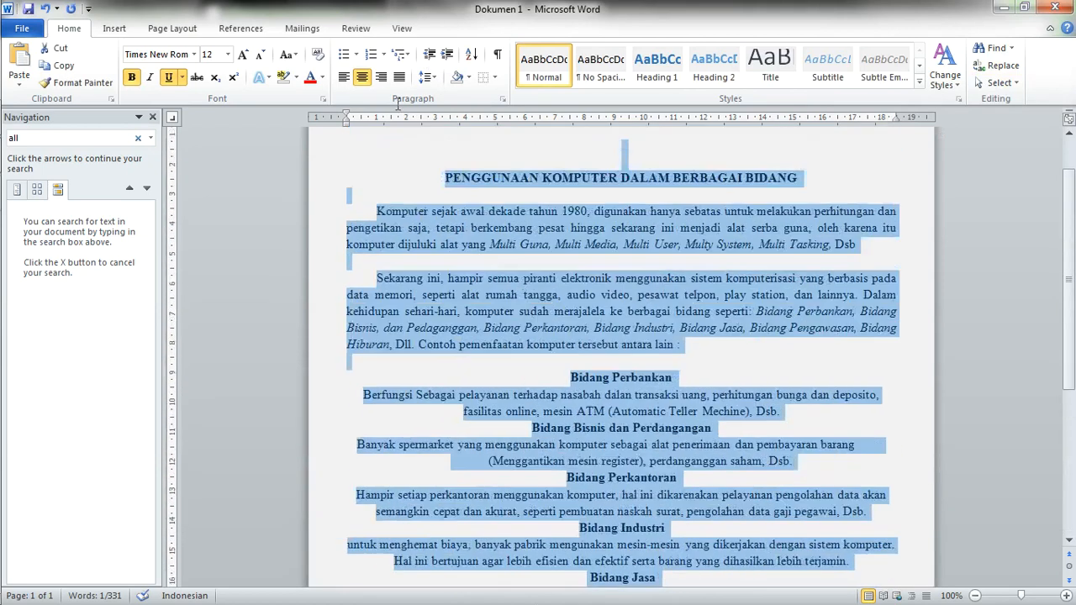
pyautogui.moveTo(385, 171); pyautogui.dragTo(465, 355)
pyautogui.click(607, 320)
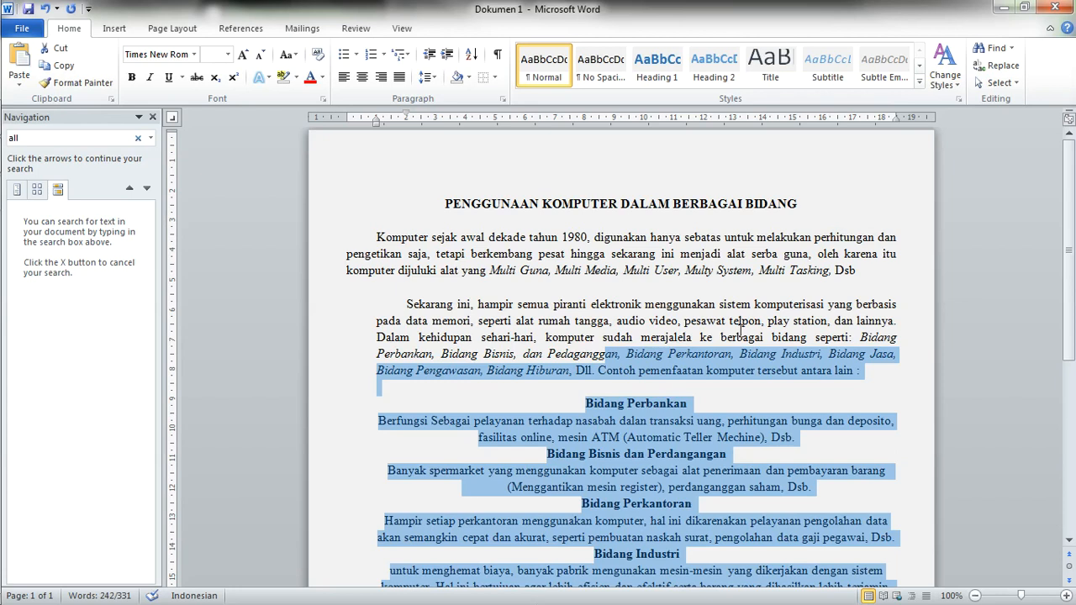
pyautogui.hotkey('ctrl', 'z')
# Deselect the text and close the Navigation pane.
pyautogui.click(591, 238)
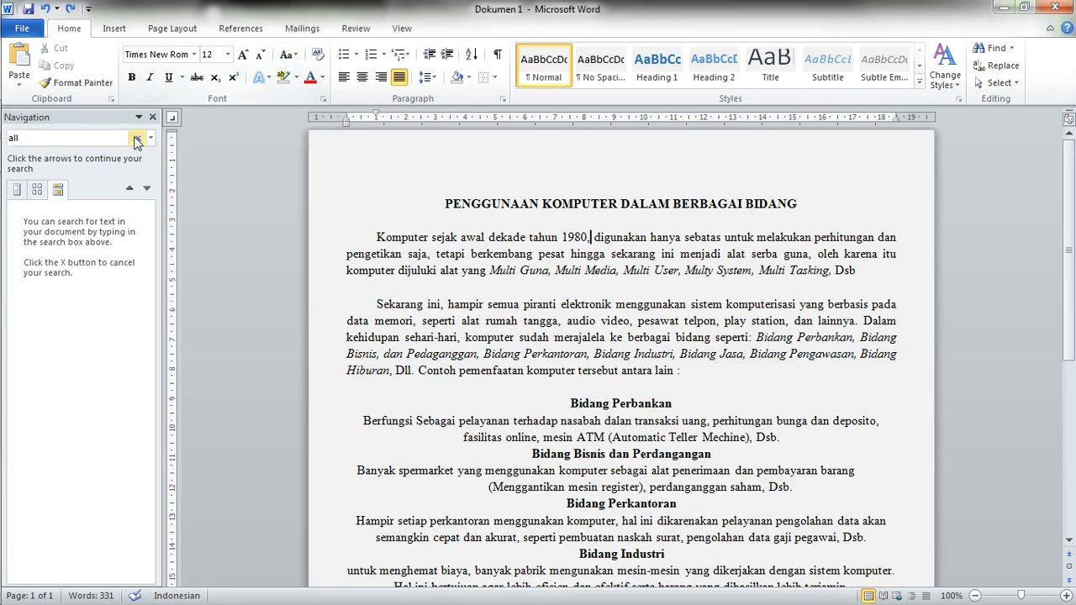
pyautogui.click(153, 118)
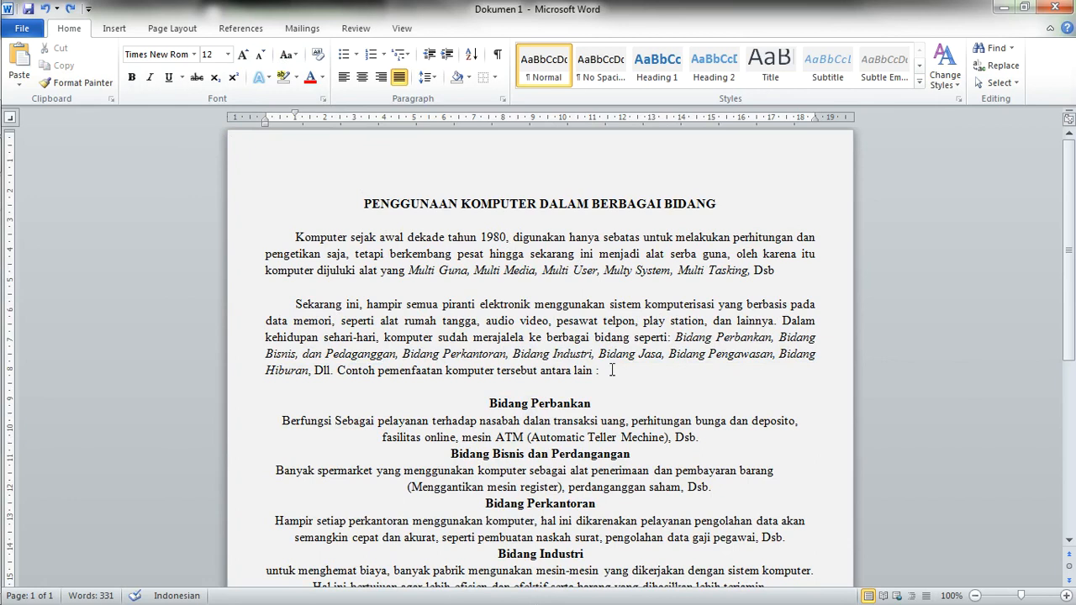
# Change the paragraph below the "Bidang Perbankan" heading to UPPERCASE.
pyautogui.moveTo(702, 437); pyautogui.dragTo(329, 422)
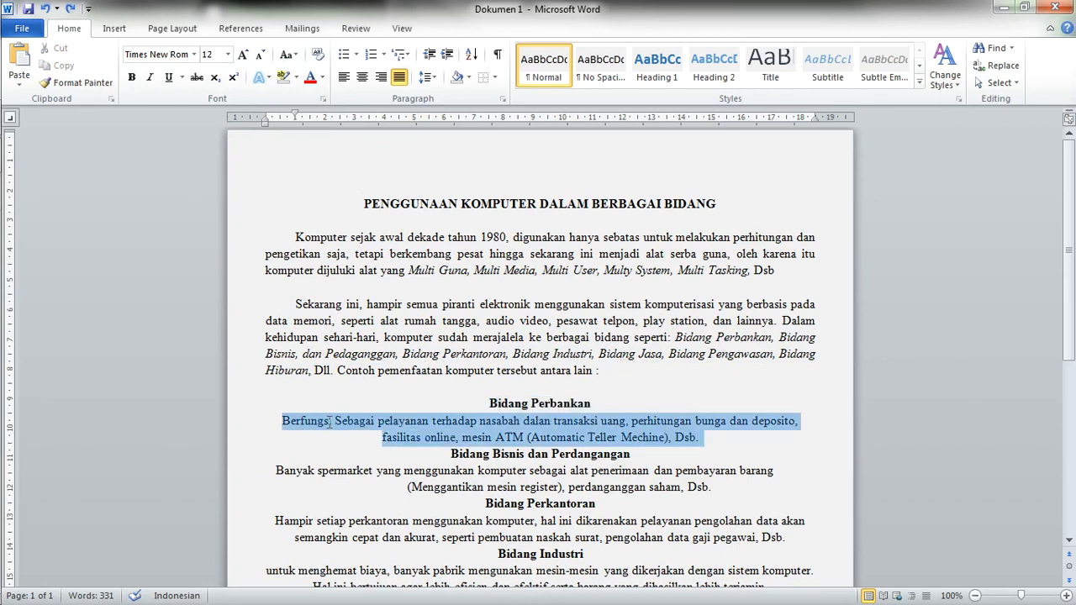
pyautogui.click(284, 55)
pyautogui.click(304, 113)
pyautogui.click(709, 375)
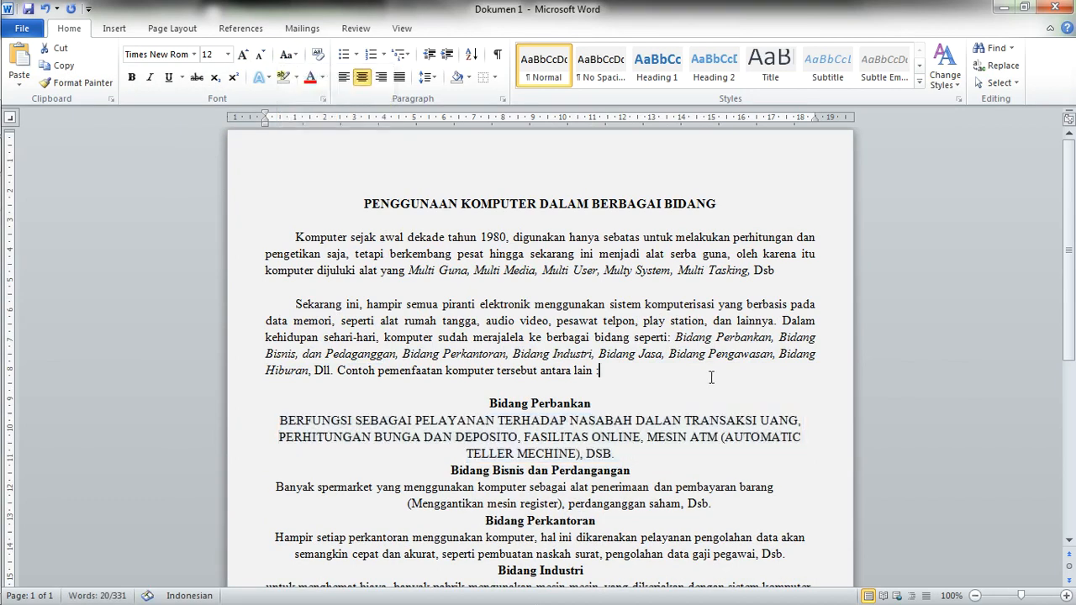
# Change the paragraph below "Bidang Perbankan" to lowercase and apply tOGGLE cASE to it.
pyautogui.scroll(-2, 663, 407)
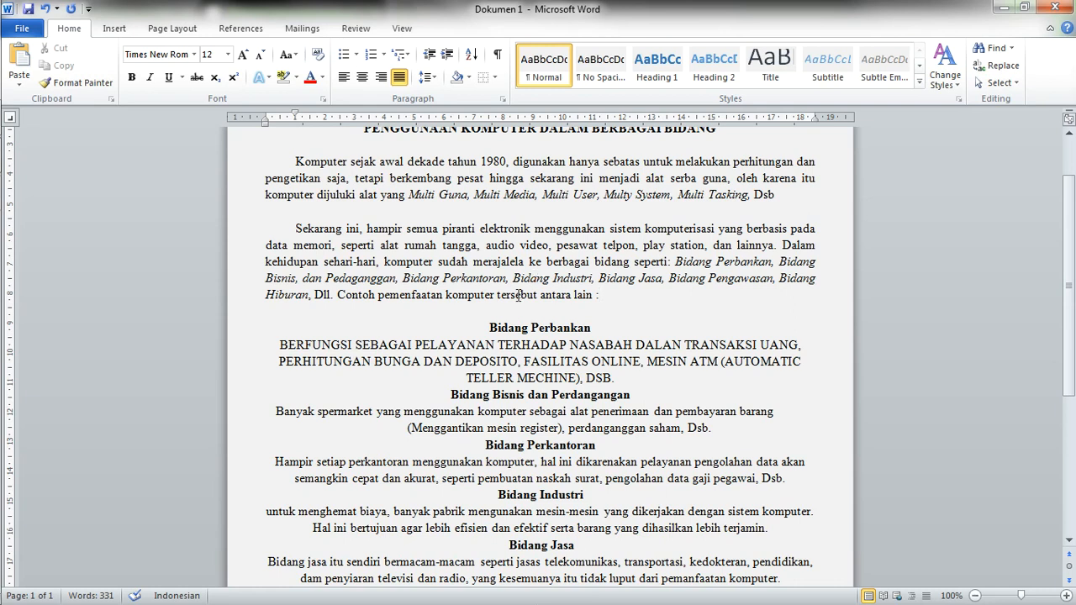
pyautogui.moveTo(294, 349); pyautogui.dragTo(616, 384)
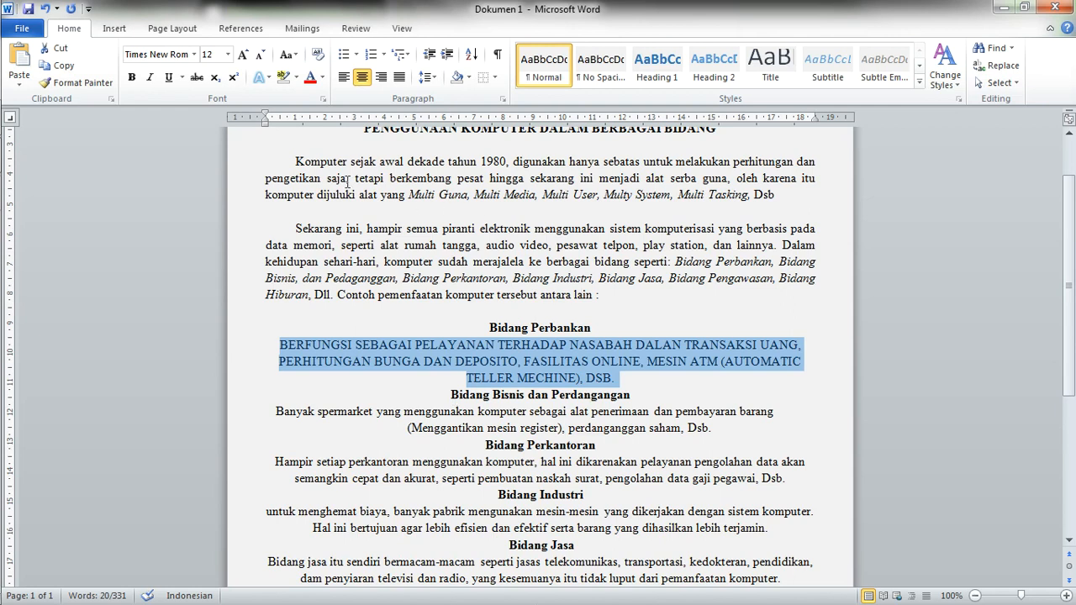
pyautogui.click(290, 56)
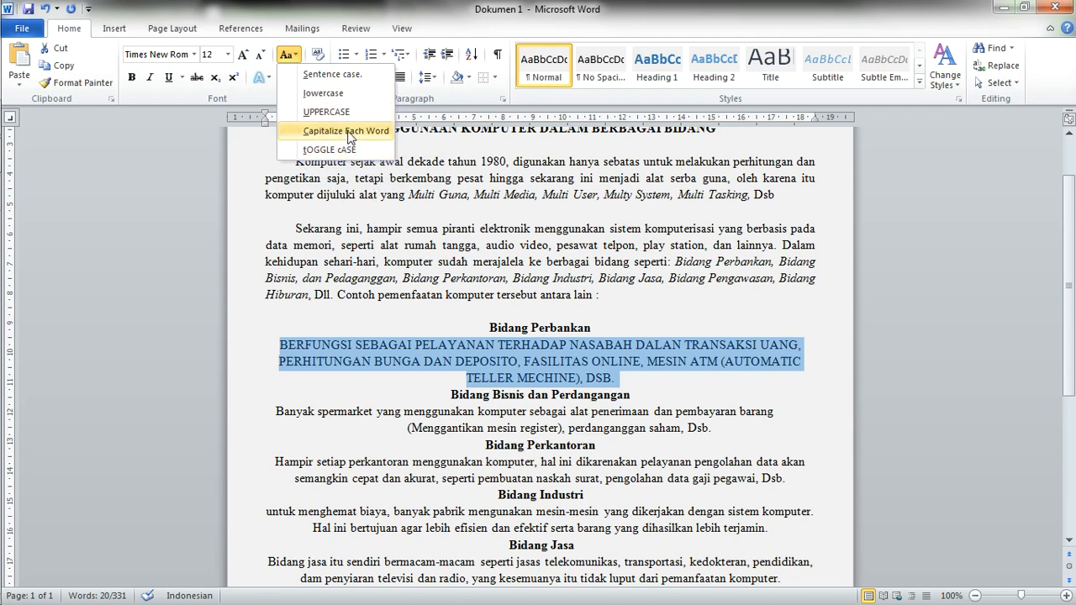
pyautogui.click(337, 99)
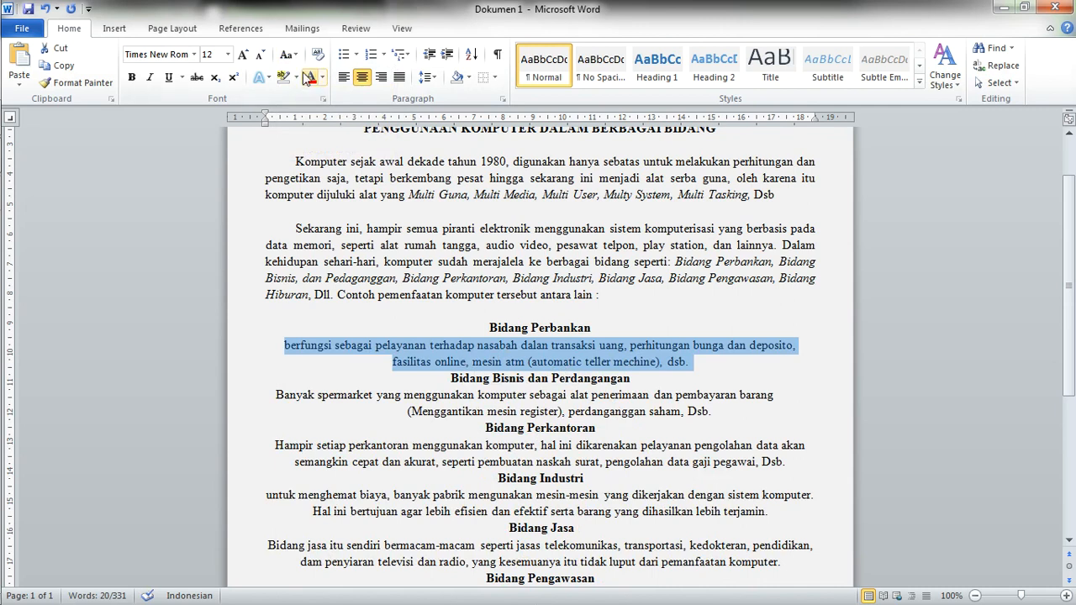
pyautogui.click(295, 57)
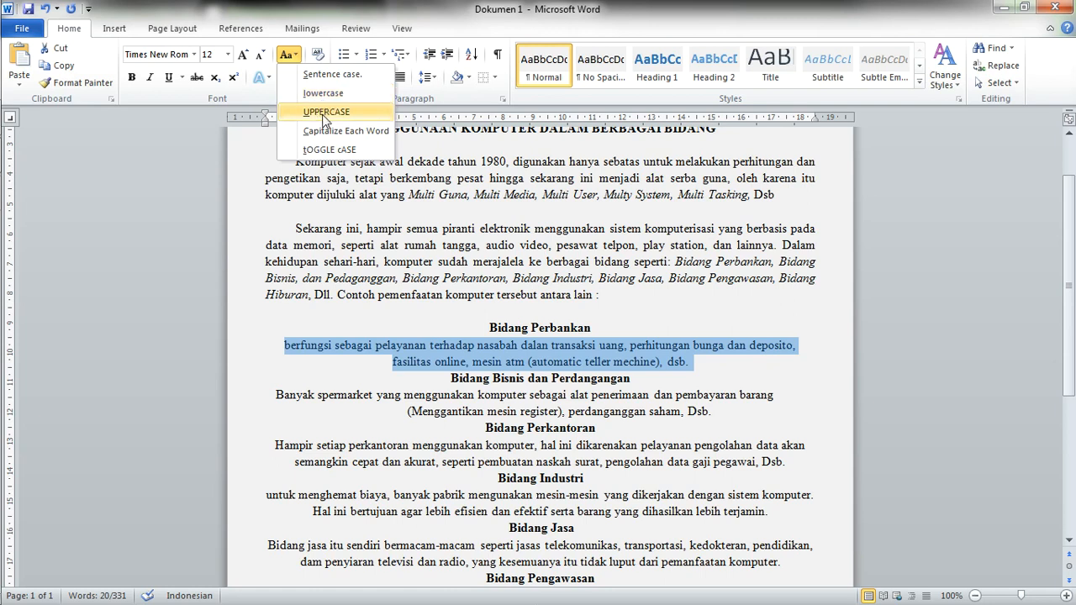
pyautogui.click(323, 151)
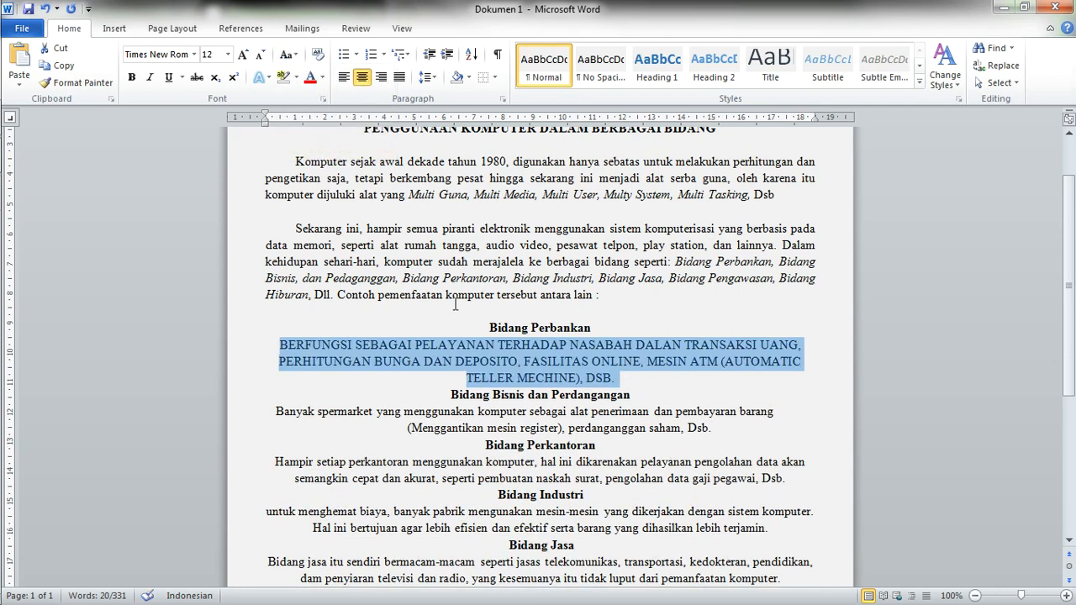
# Select the whole paragraph below "Bidang Perbankan" and change its capitalization to Sentence case.
pyautogui.click(532, 369)
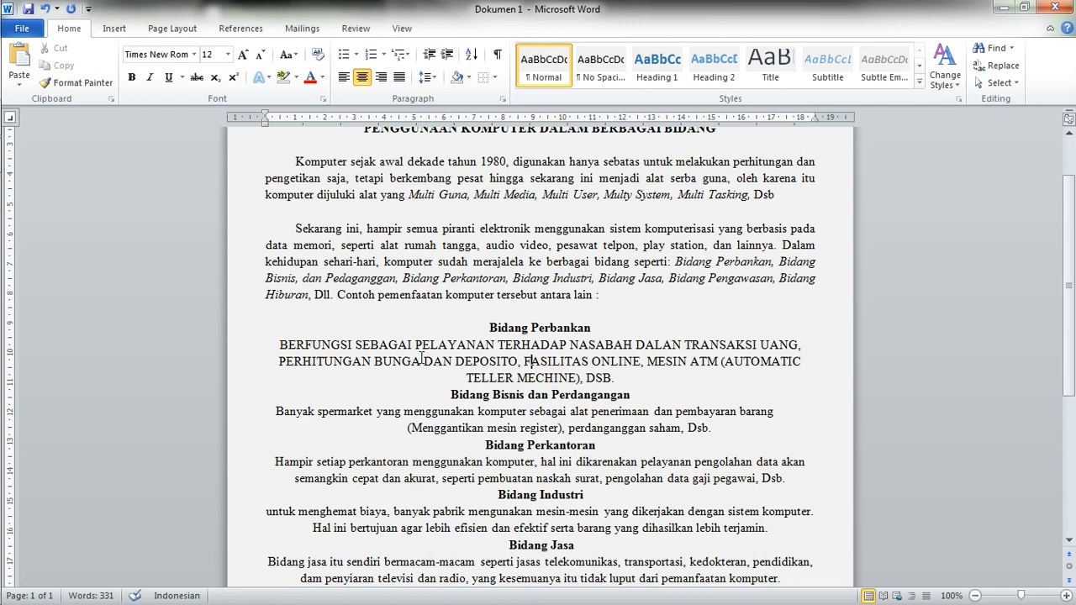
pyautogui.click(467, 359)
pyautogui.hotkey('ctrl', 'shift', 'Down')
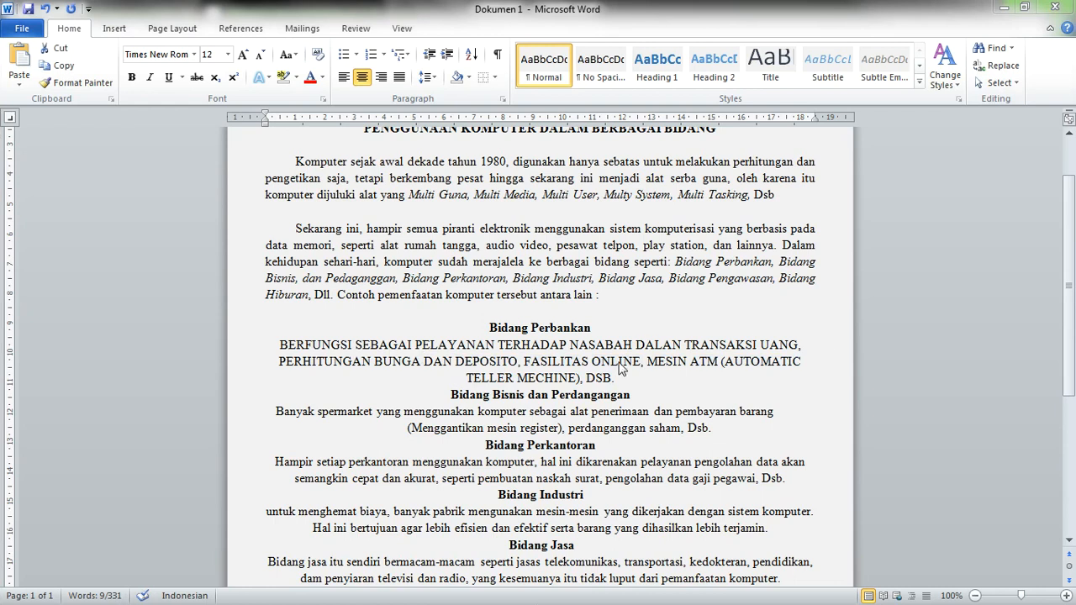
pyautogui.click(618, 385)
pyautogui.moveTo(619, 380); pyautogui.dragTo(328, 345)
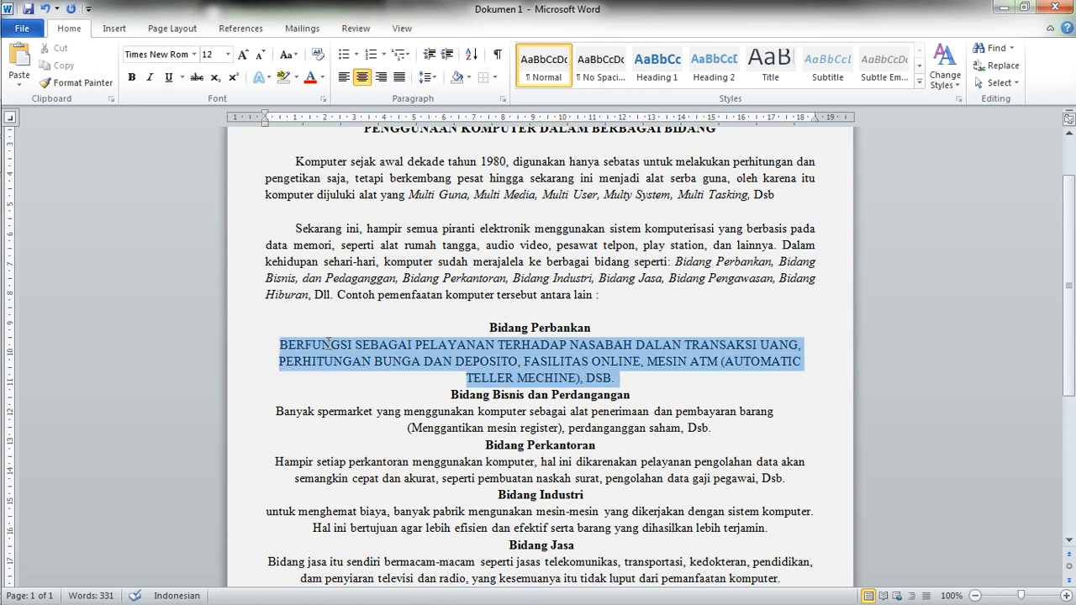
pyautogui.click(288, 56)
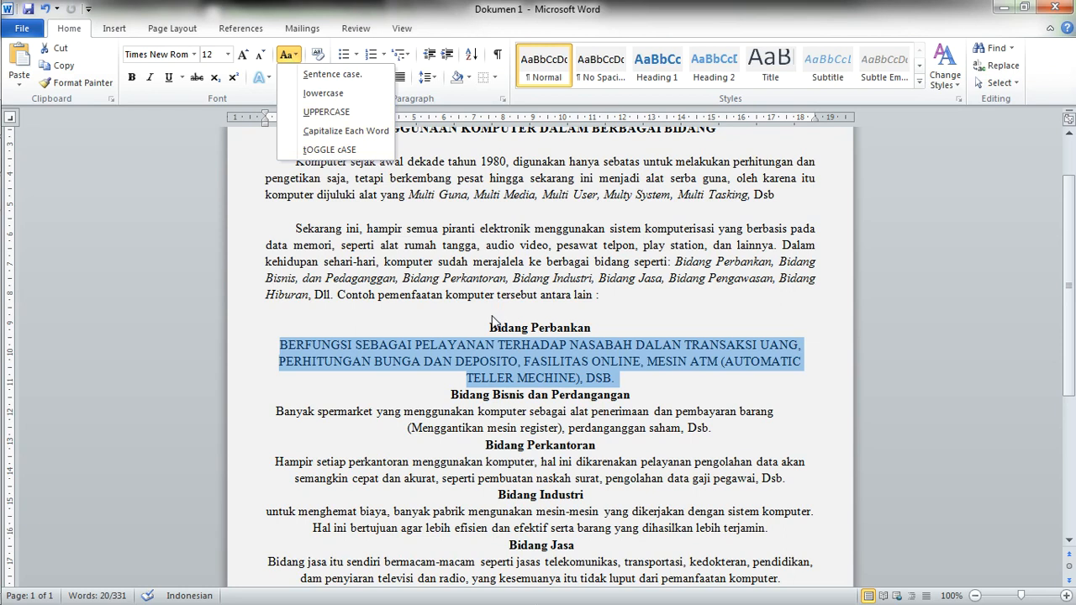
pyautogui.click(326, 80)
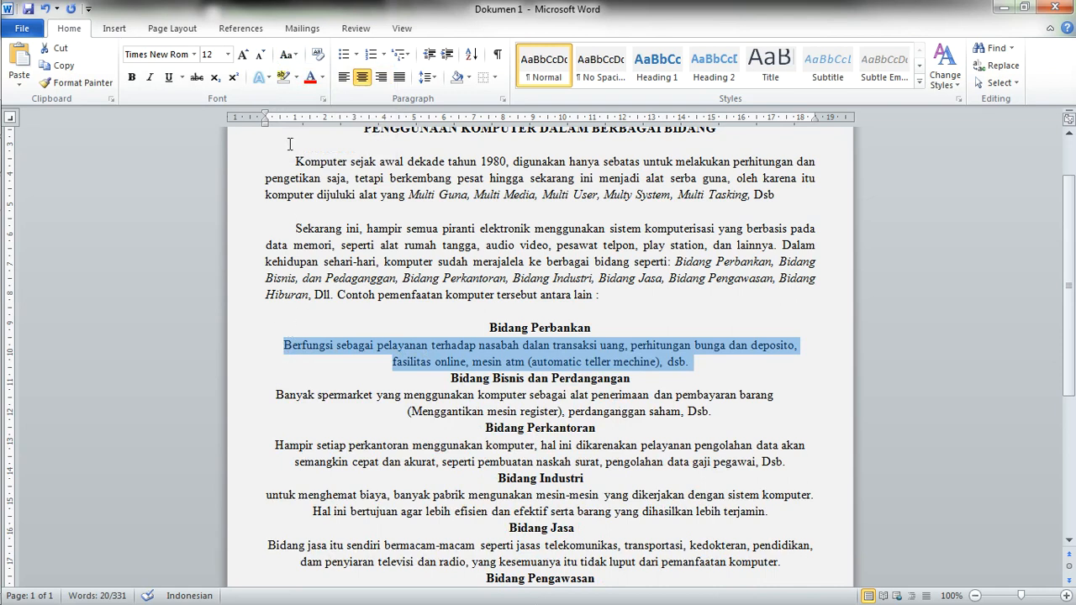
# Apply Capitalize Each Word to the selected paragraph below "Bidang Perbankan" and deselect it.
pyautogui.click(286, 55)
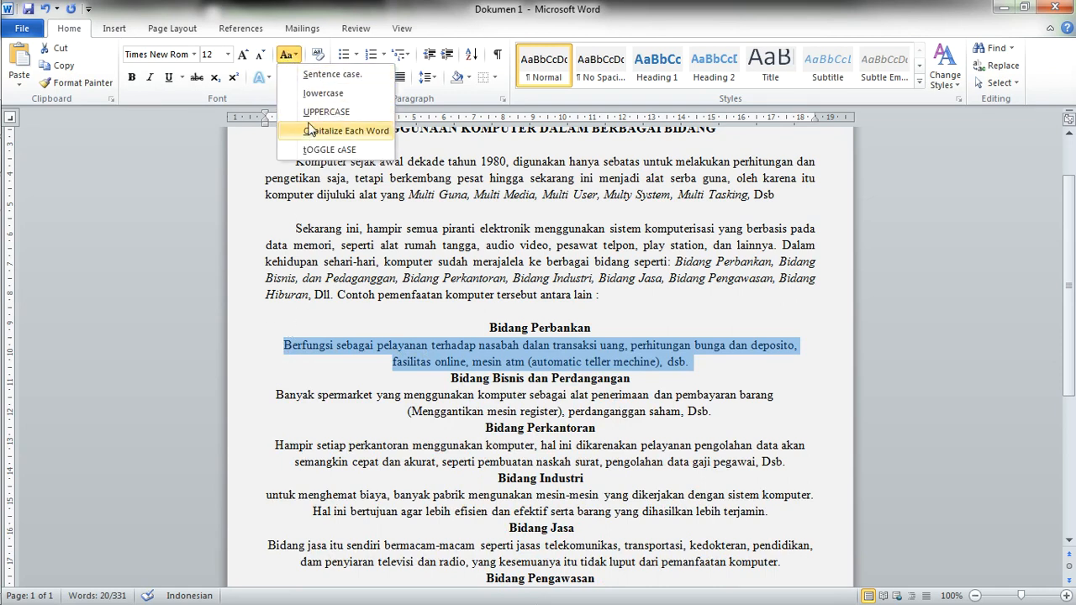
pyautogui.click(283, 57)
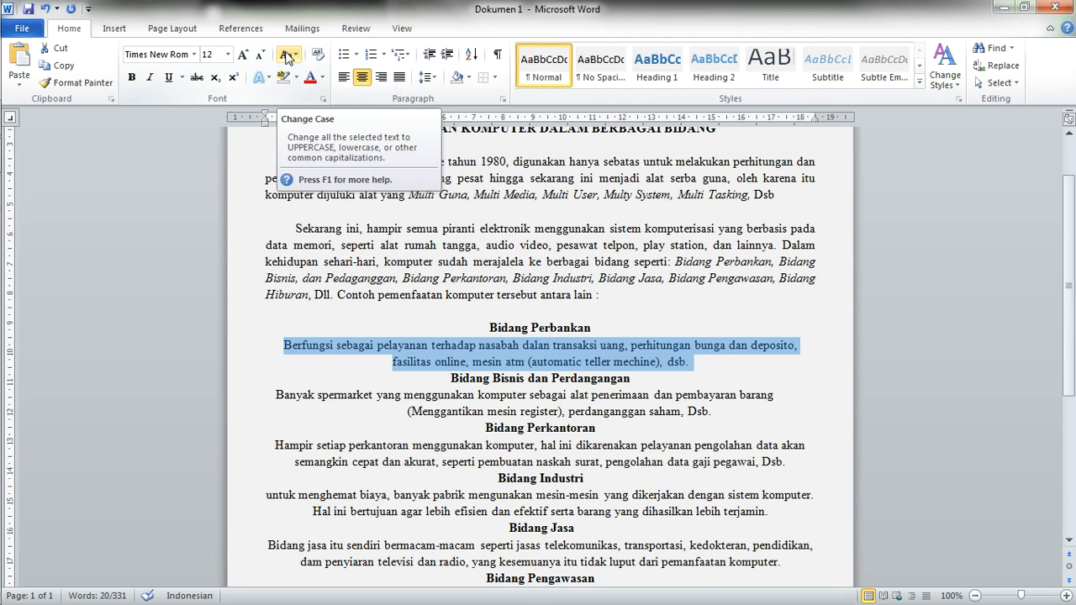
pyautogui.click(287, 57)
pyautogui.click(300, 132)
pyautogui.click(708, 320)
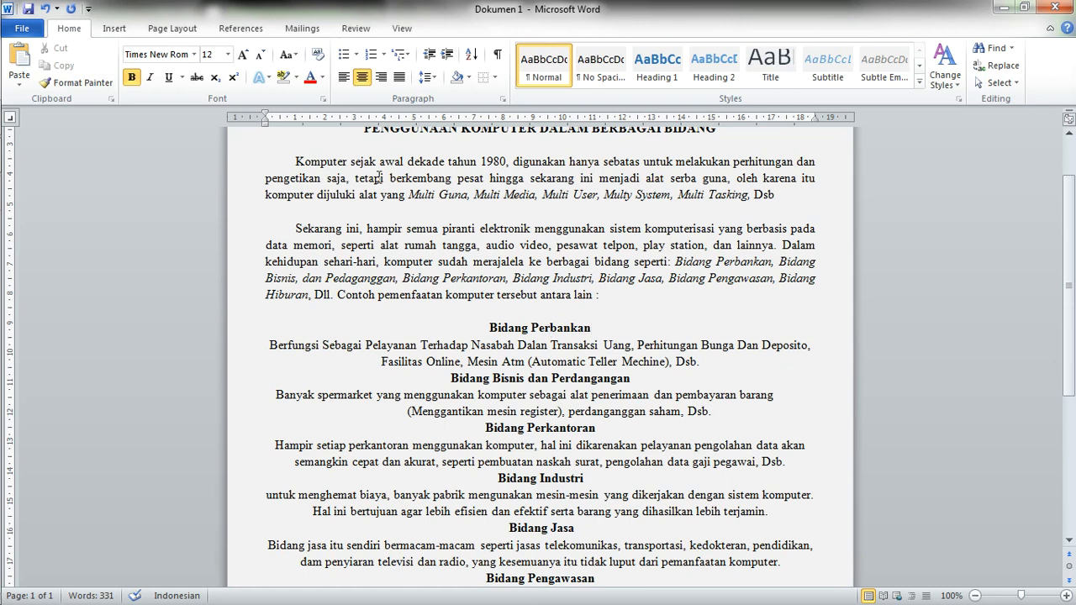
pyautogui.scroll(2, 605, 428)
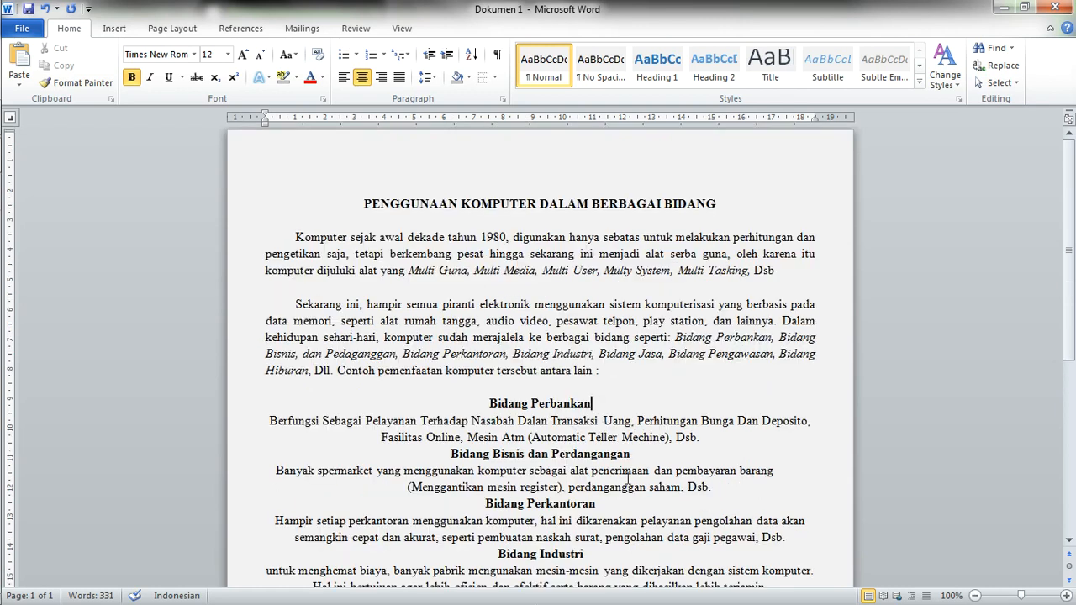
pyautogui.scroll(-4, 327, 237)
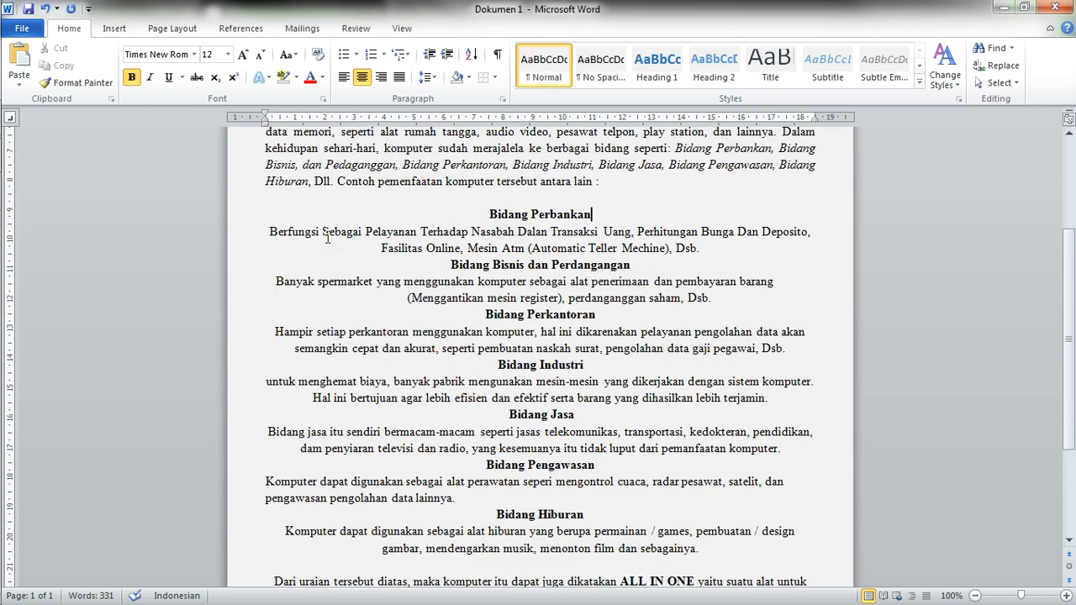